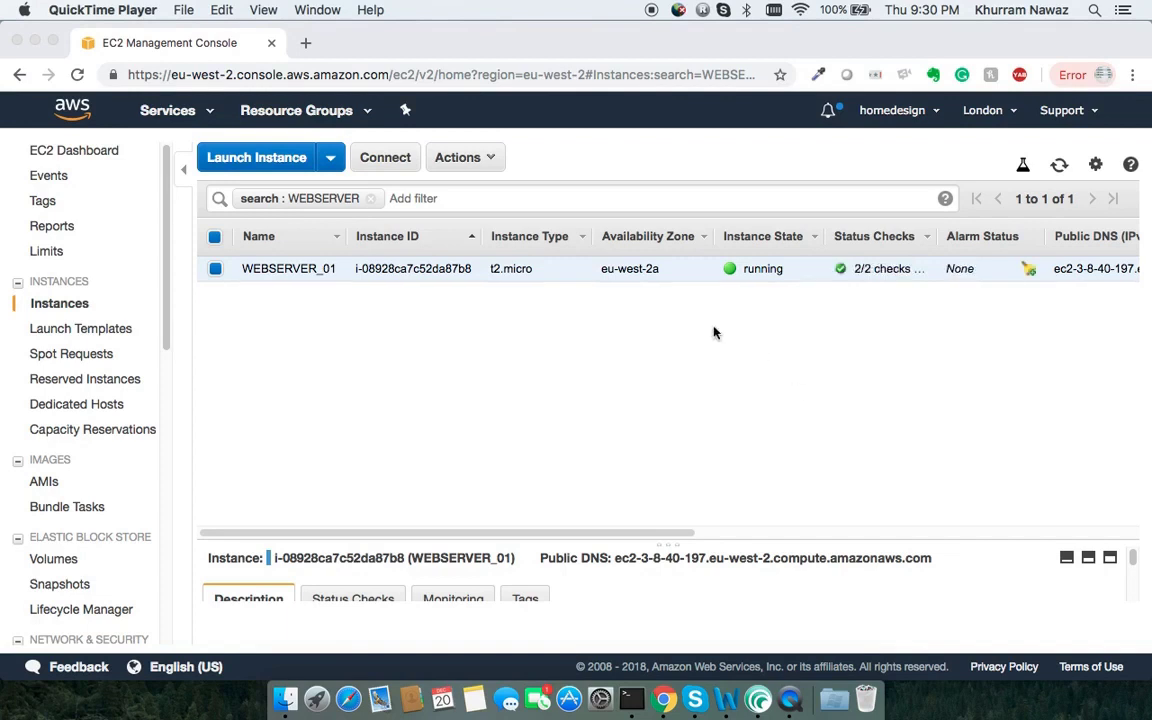
# Step: Start launching another EC2 instance with the same configuration as WEBSERVER_01
pyautogui.click(442, 368)
pyautogui.click(215, 270)
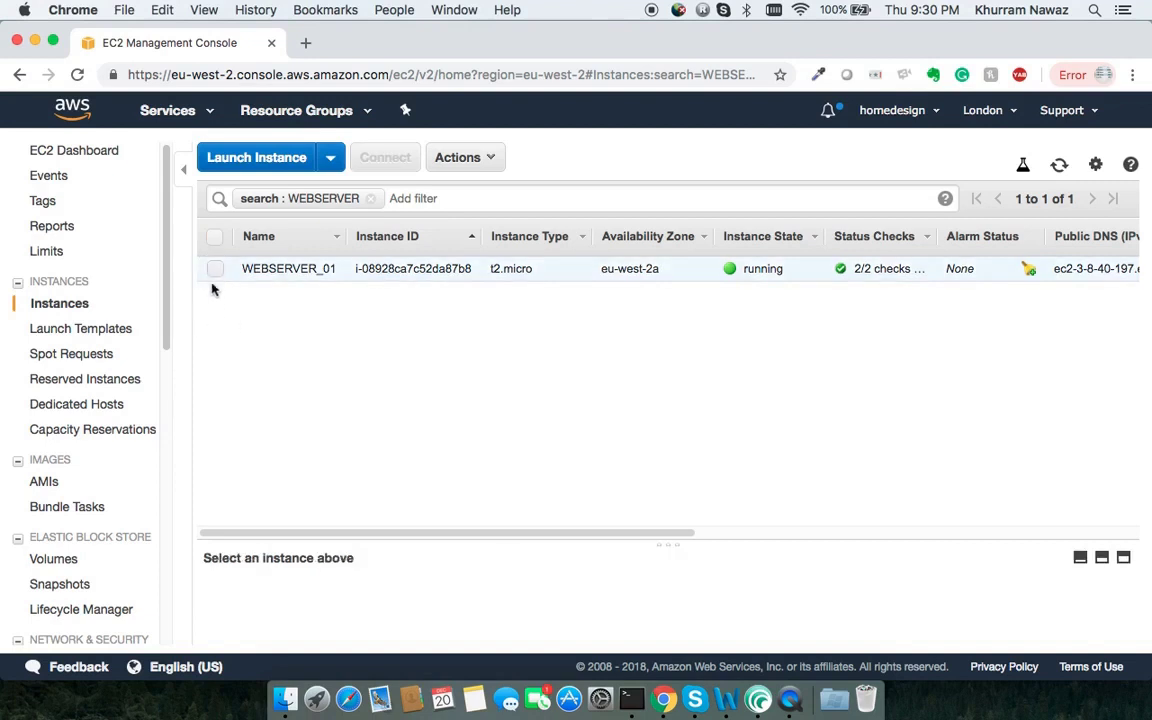
pyautogui.click(214, 270)
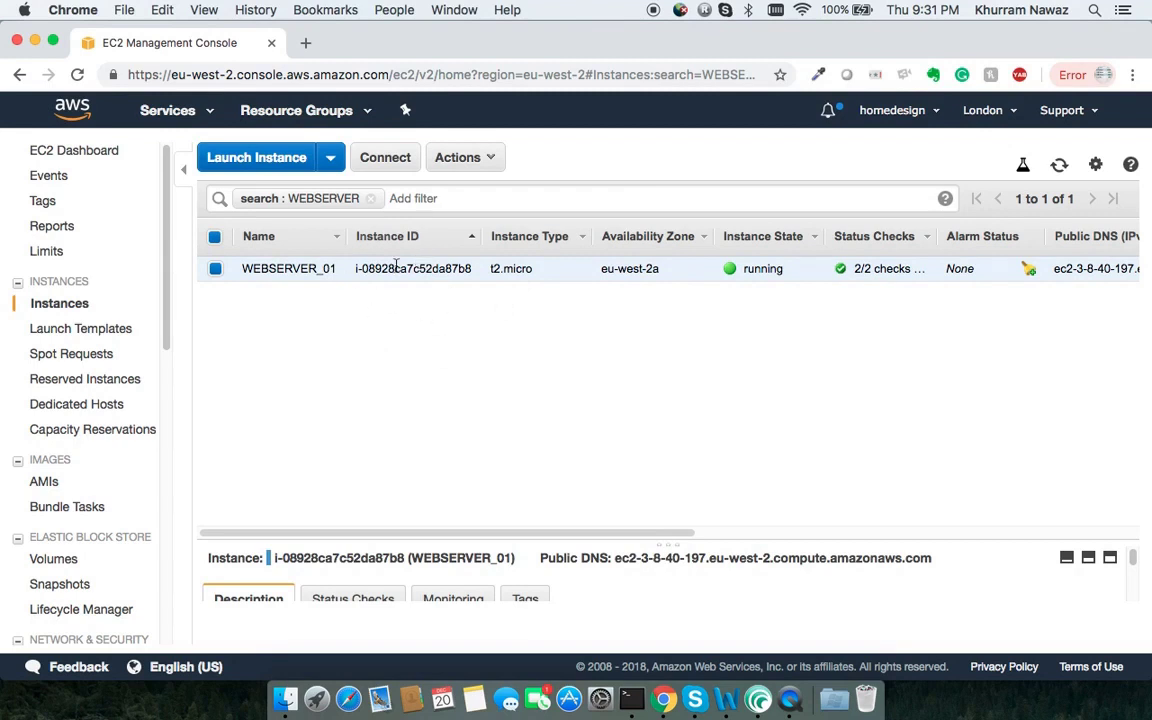
pyautogui.click(472, 160)
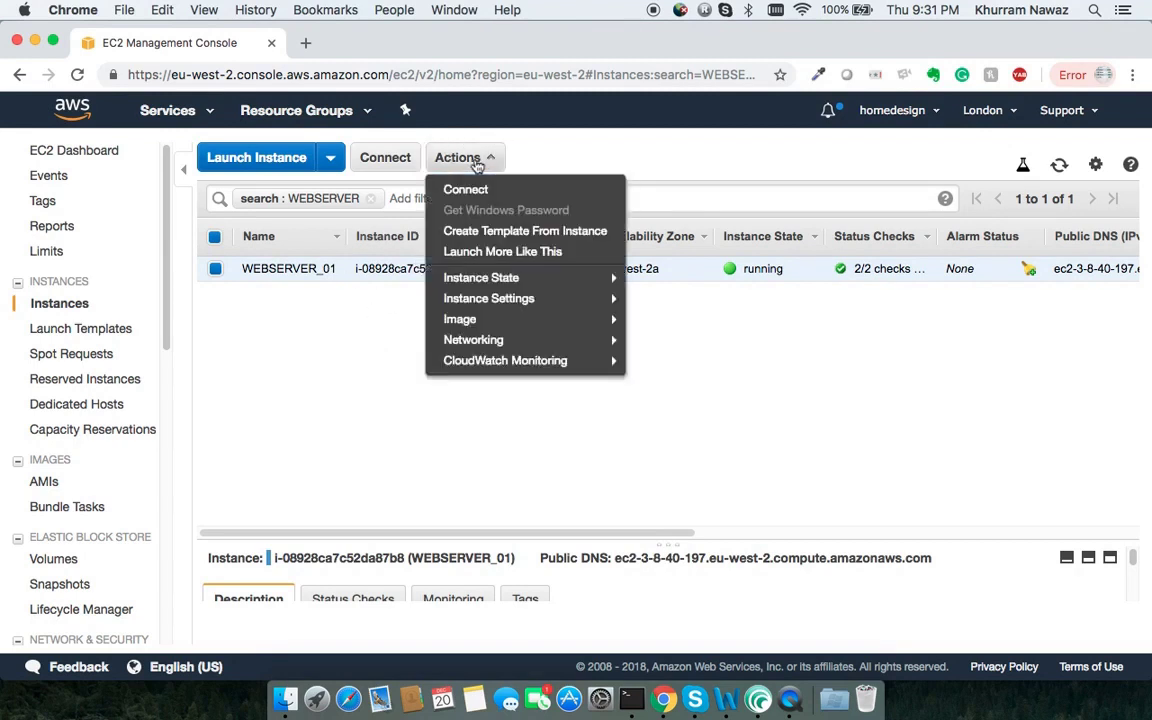
pyautogui.click(507, 258)
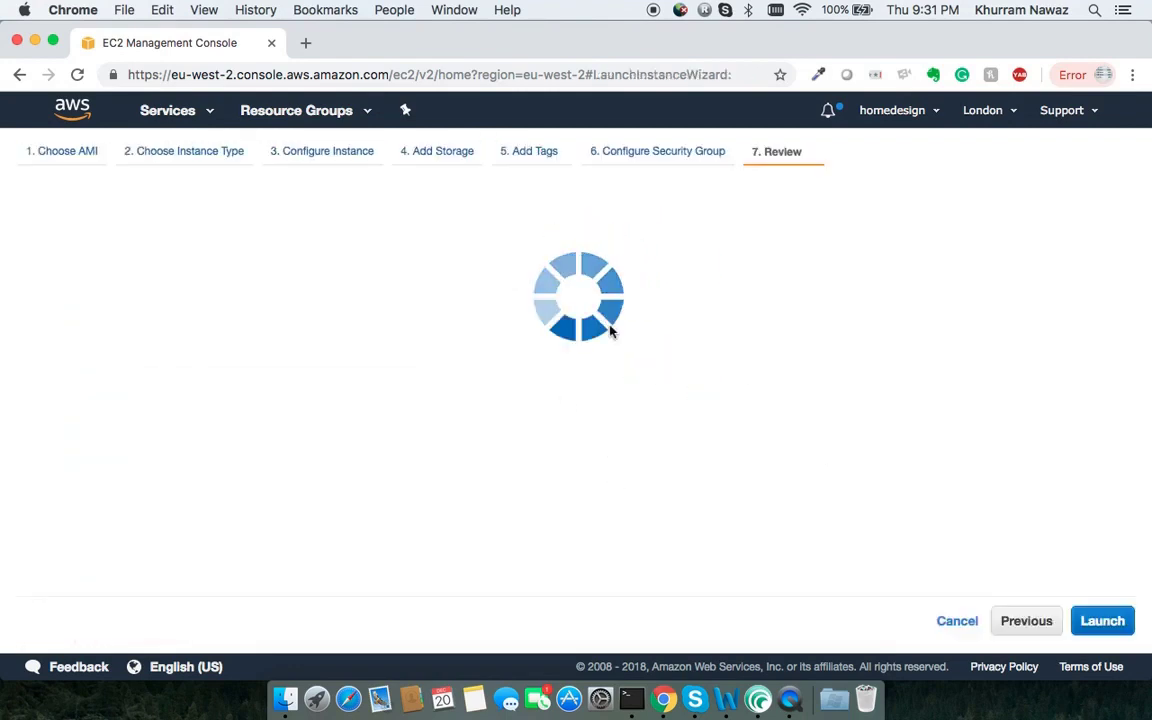
# Step: Set the new instance's Name tag value to SSH_KEY_RECOVERY
pyautogui.click(528, 155)
pyautogui.doubleClick(586, 329)
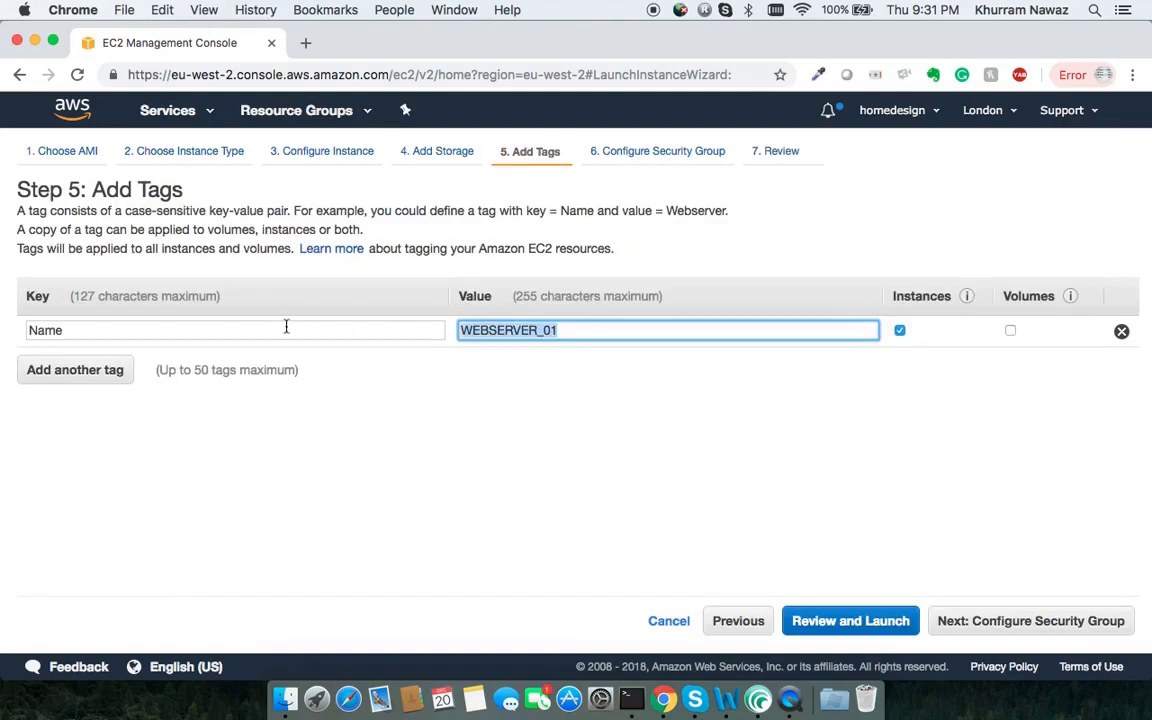
pyautogui.write('SSH_')
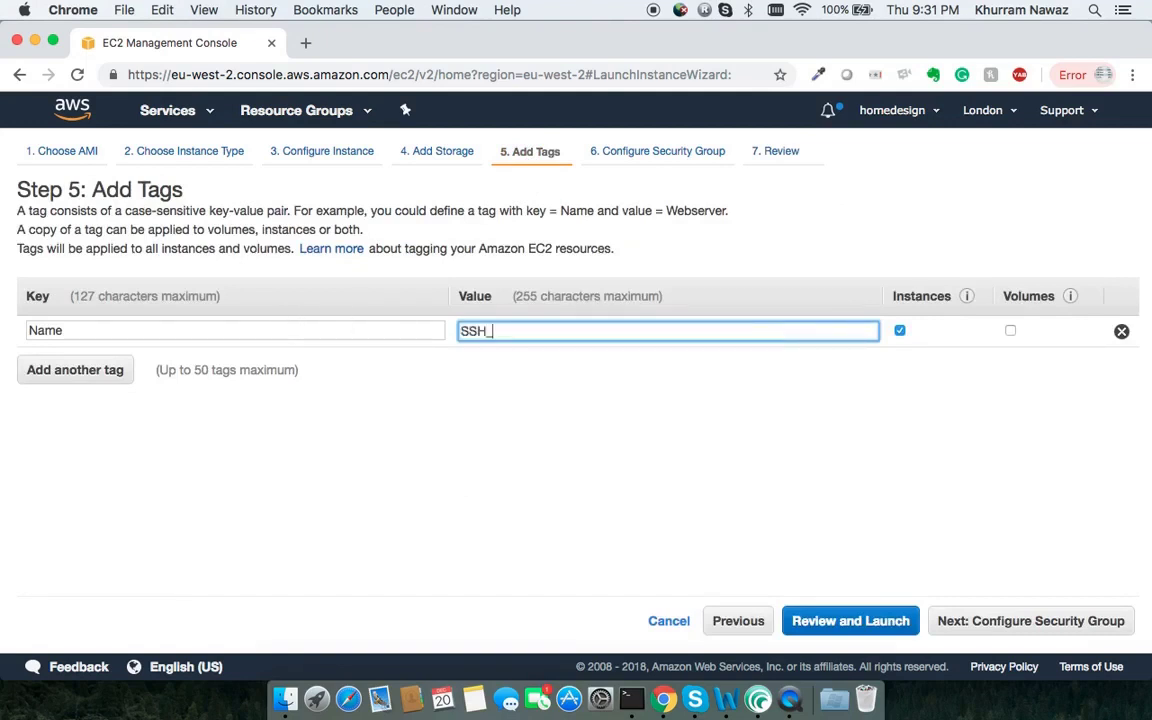
pyautogui.write('KEY_RECOVERY')
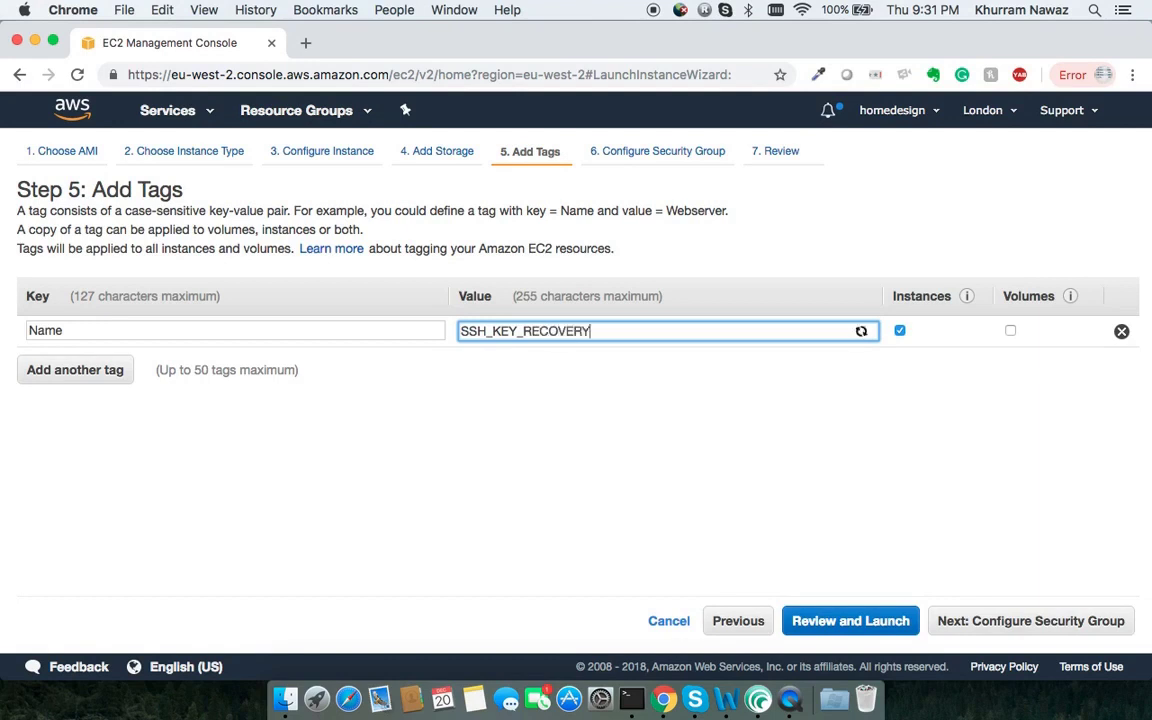
# Step: Assign a new security group with the default SSH rule to the instance and proceed to the launch review
pyautogui.click(645, 158)
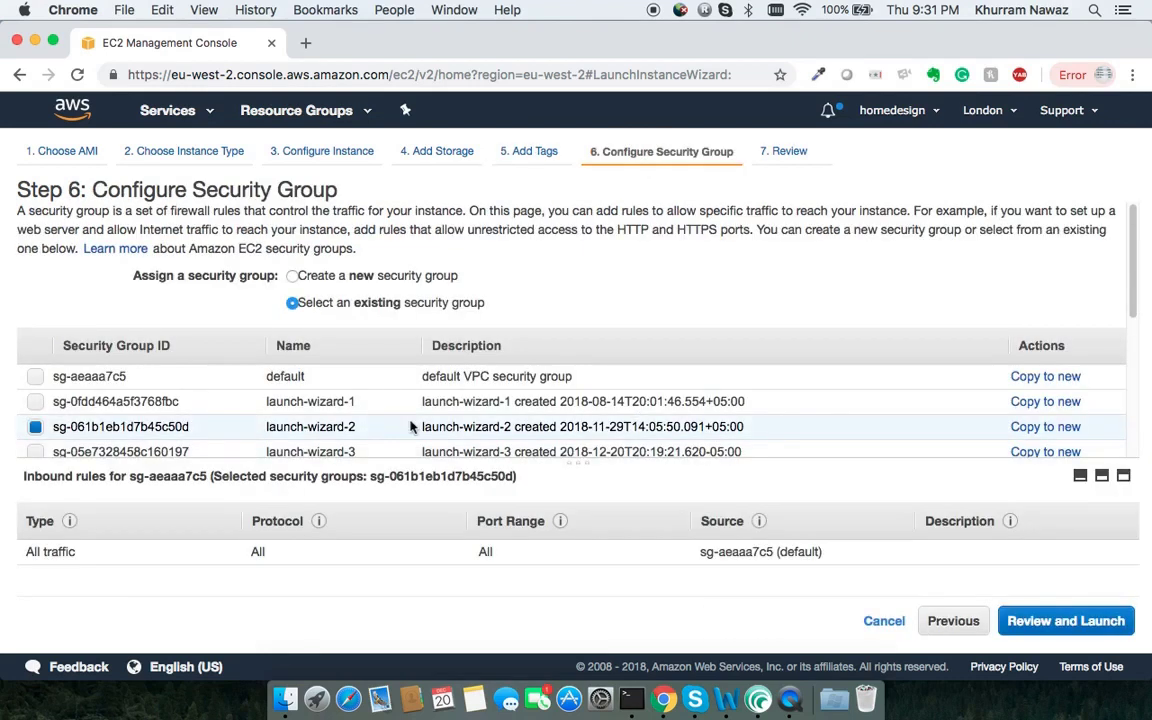
pyautogui.click(357, 284)
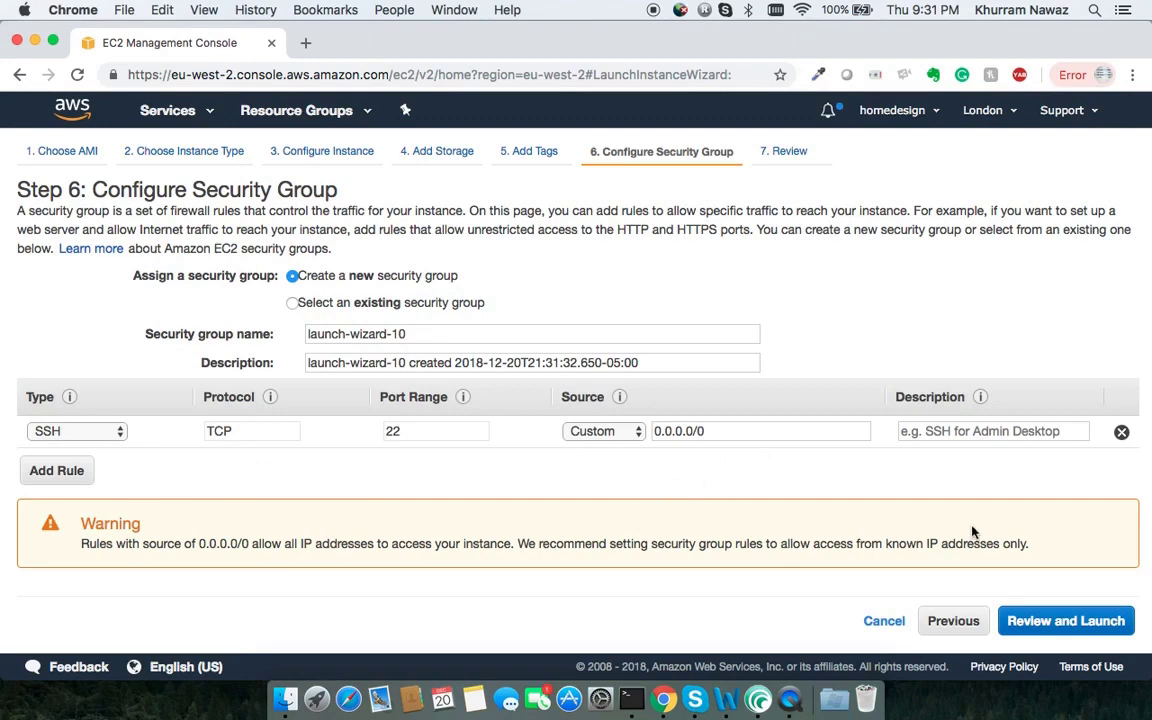
pyautogui.click(1070, 622)
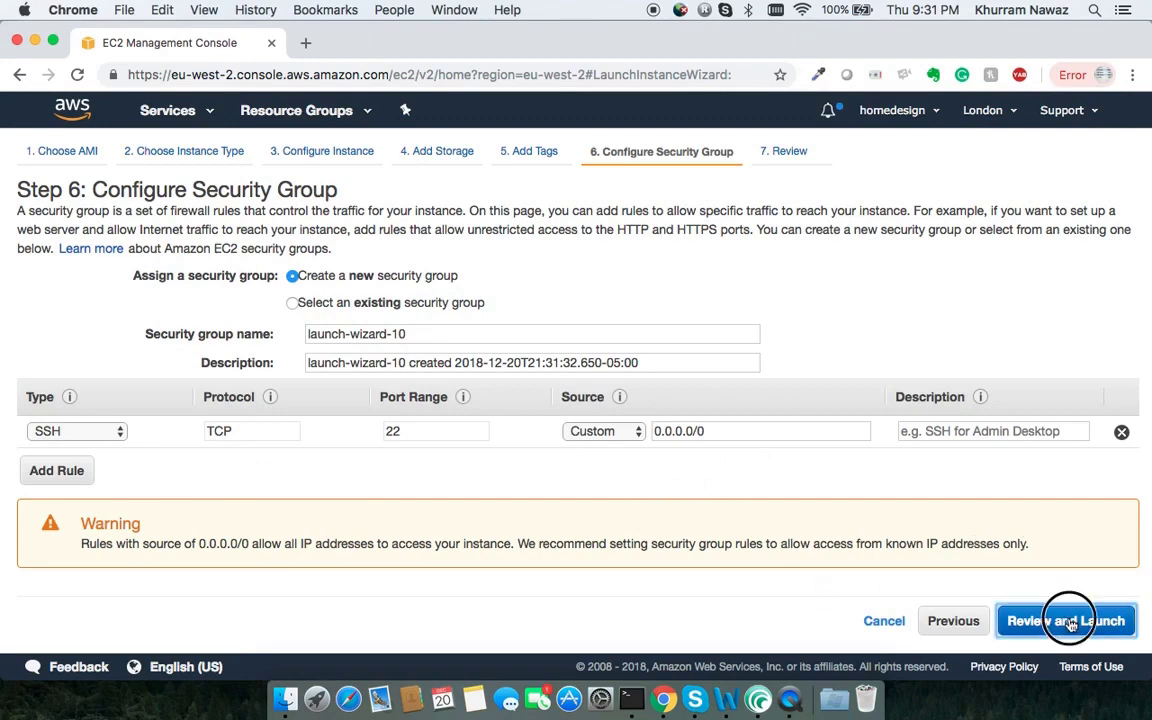
# Step: Create a new key pair named NEW_KEY_PAIR, save its file to the Desktop, and launch the instance with it
pyautogui.click(1100, 620)
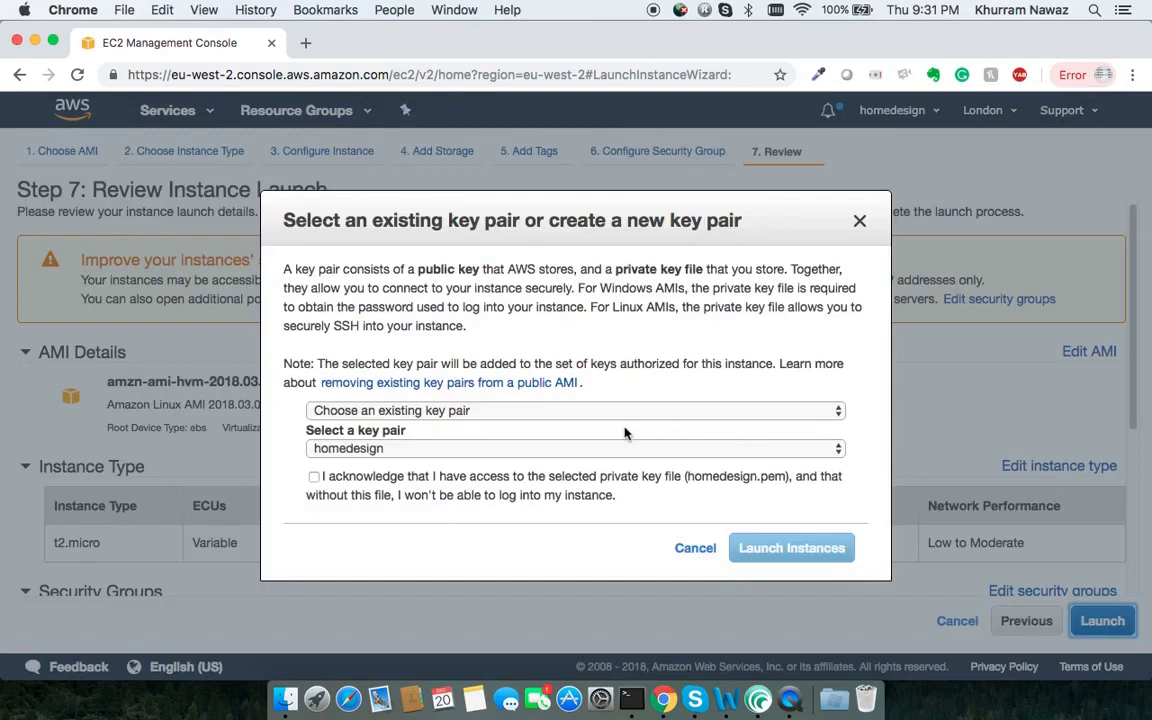
pyautogui.click(572, 411)
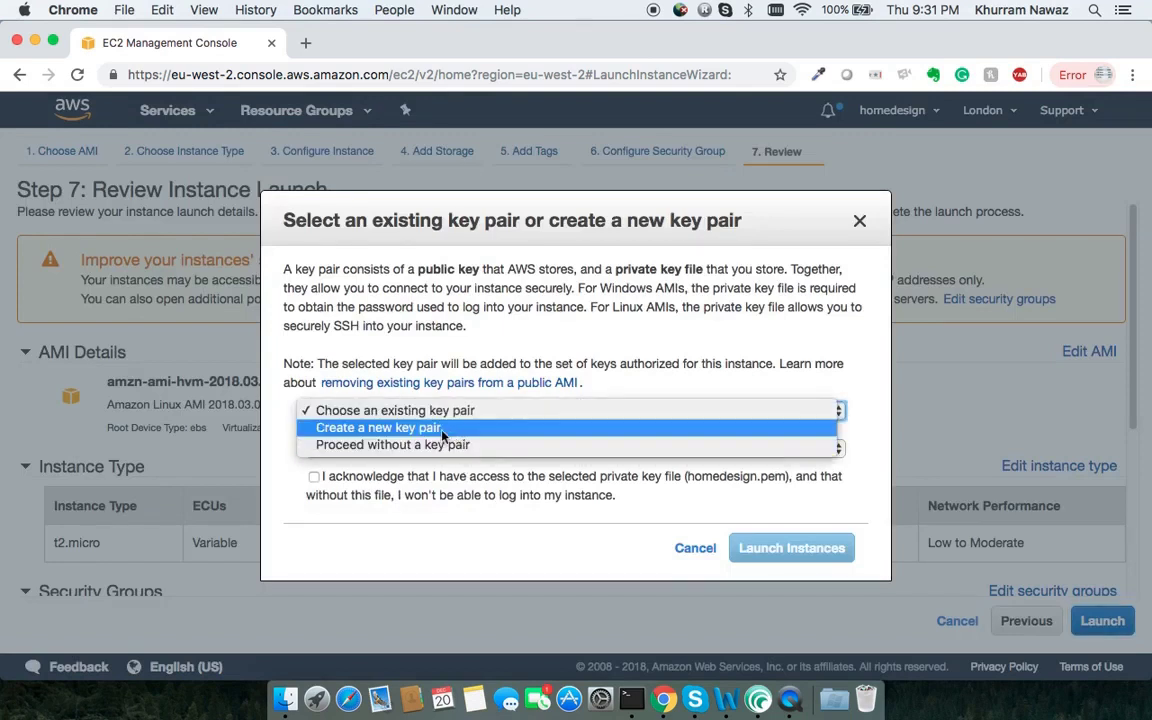
pyautogui.click(406, 428)
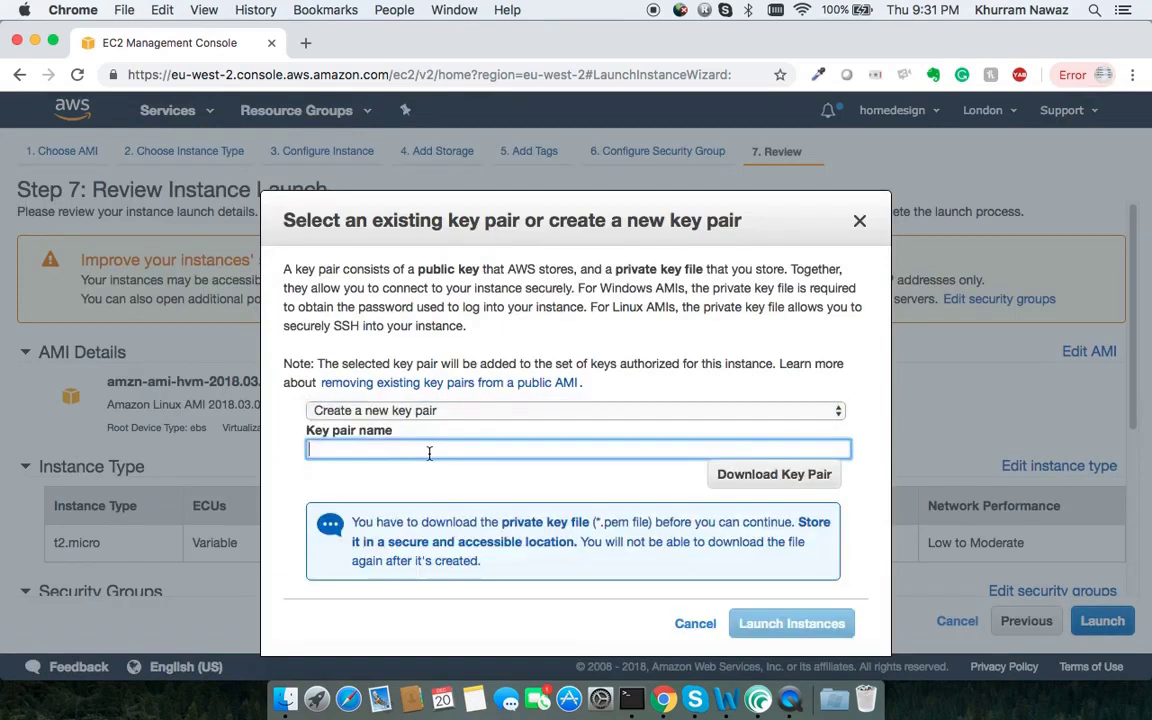
pyautogui.write('new')
pyautogui.write('EW_KEY_PAIR')
pyautogui.click(765, 477)
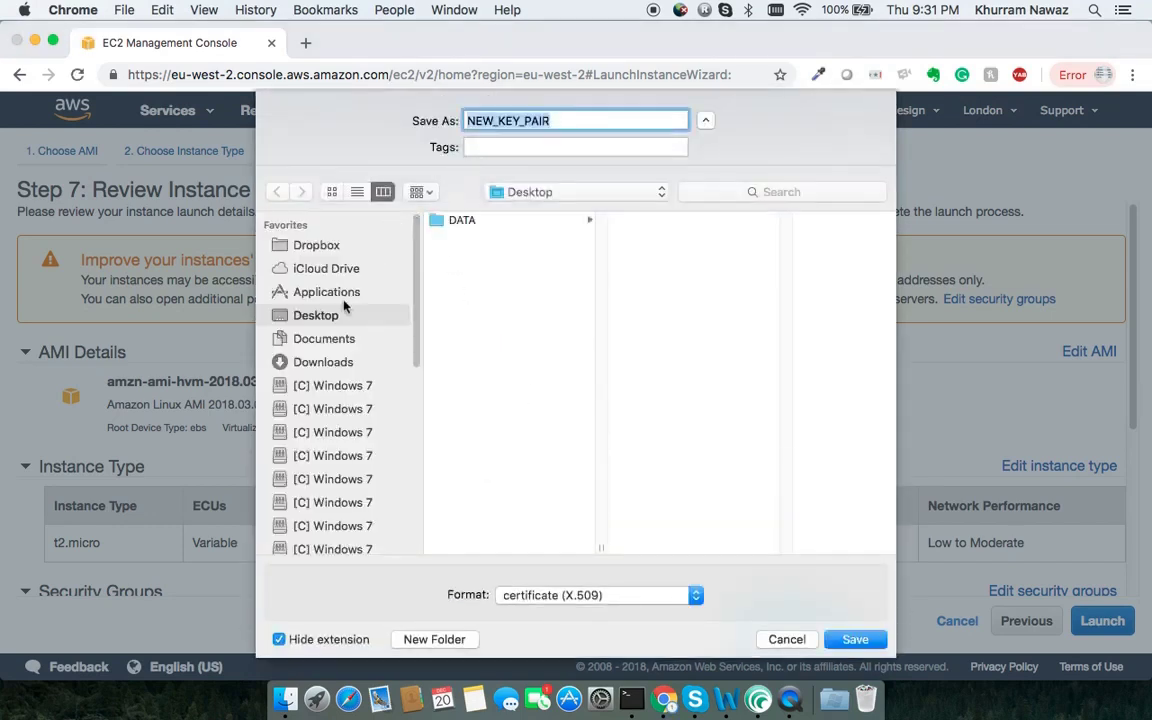
pyautogui.click(860, 641)
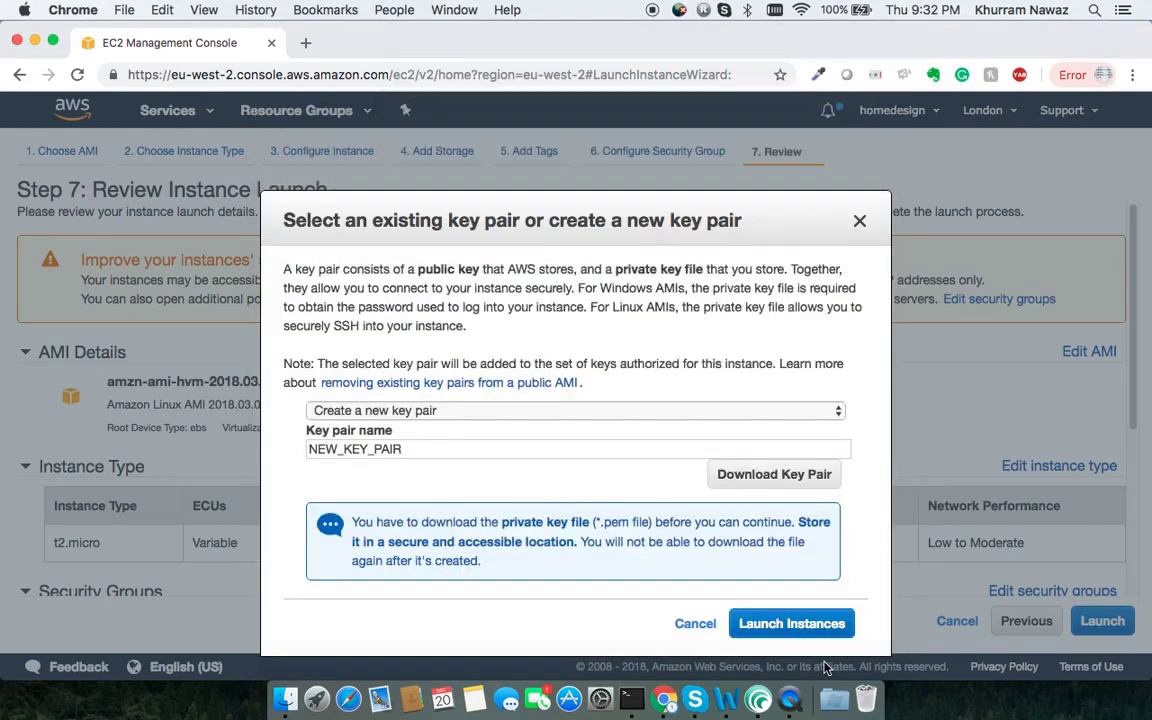
pyautogui.click(808, 617)
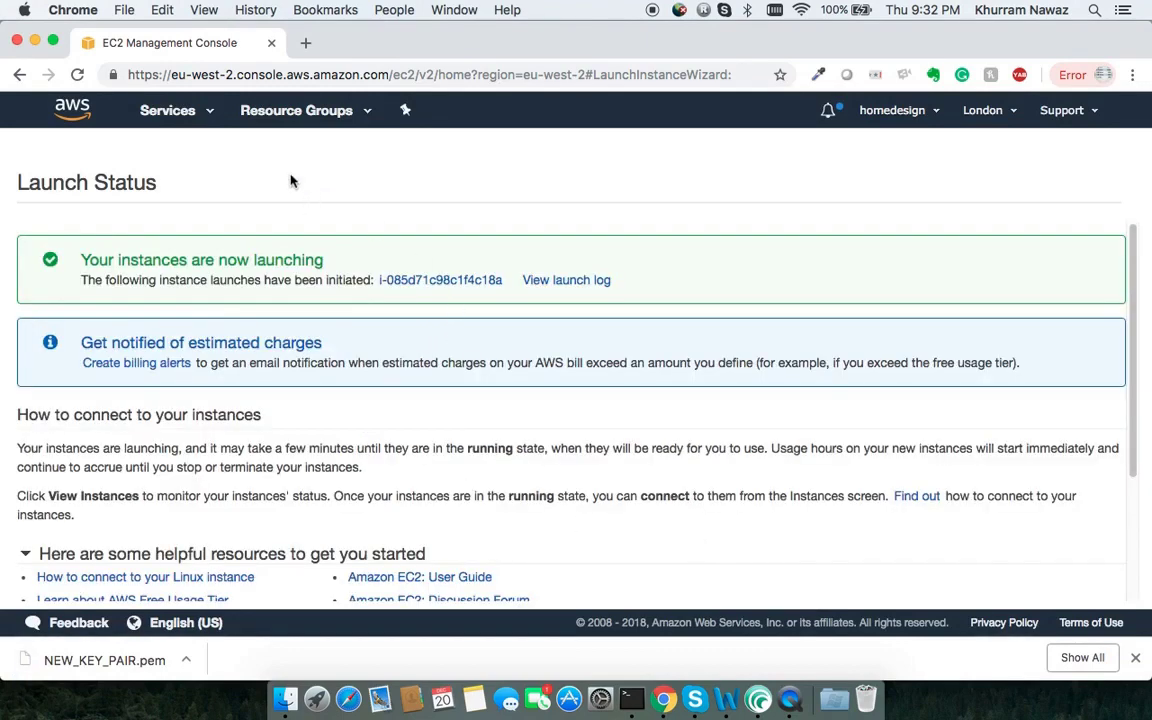
# Step: Go to the EC2 instances list, add a search filter for SSH_KEY_, and refresh the instance states
pyautogui.click(205, 112)
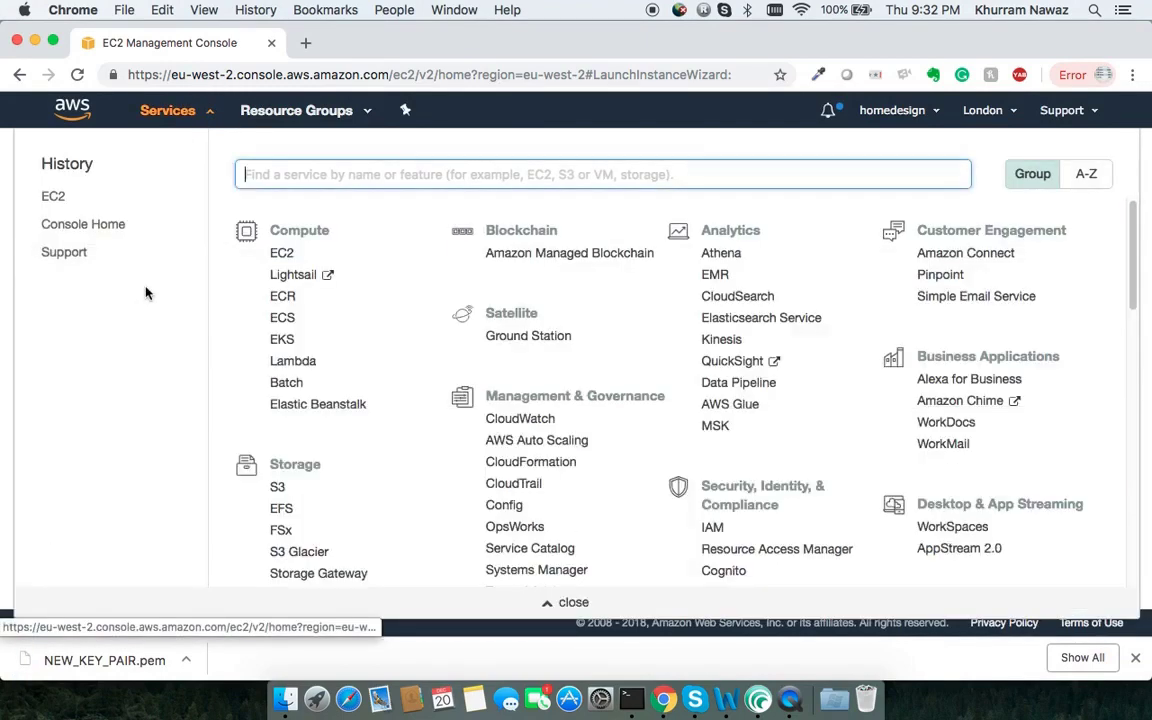
pyautogui.click(283, 254)
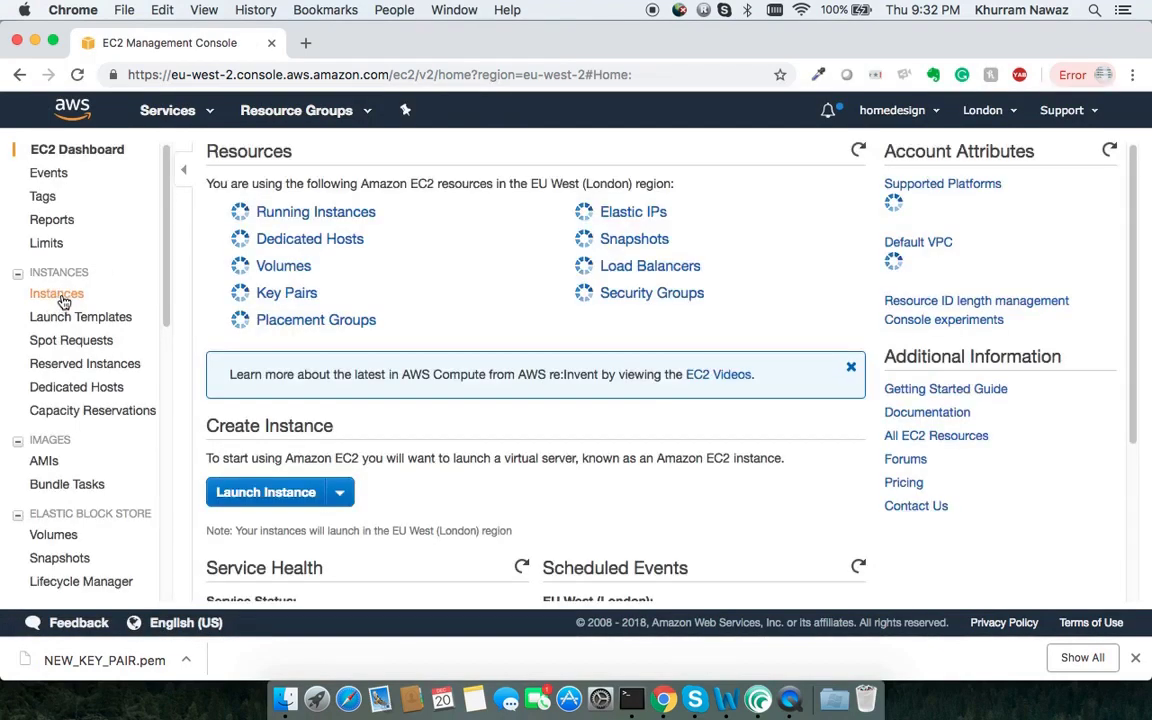
pyautogui.click(62, 292)
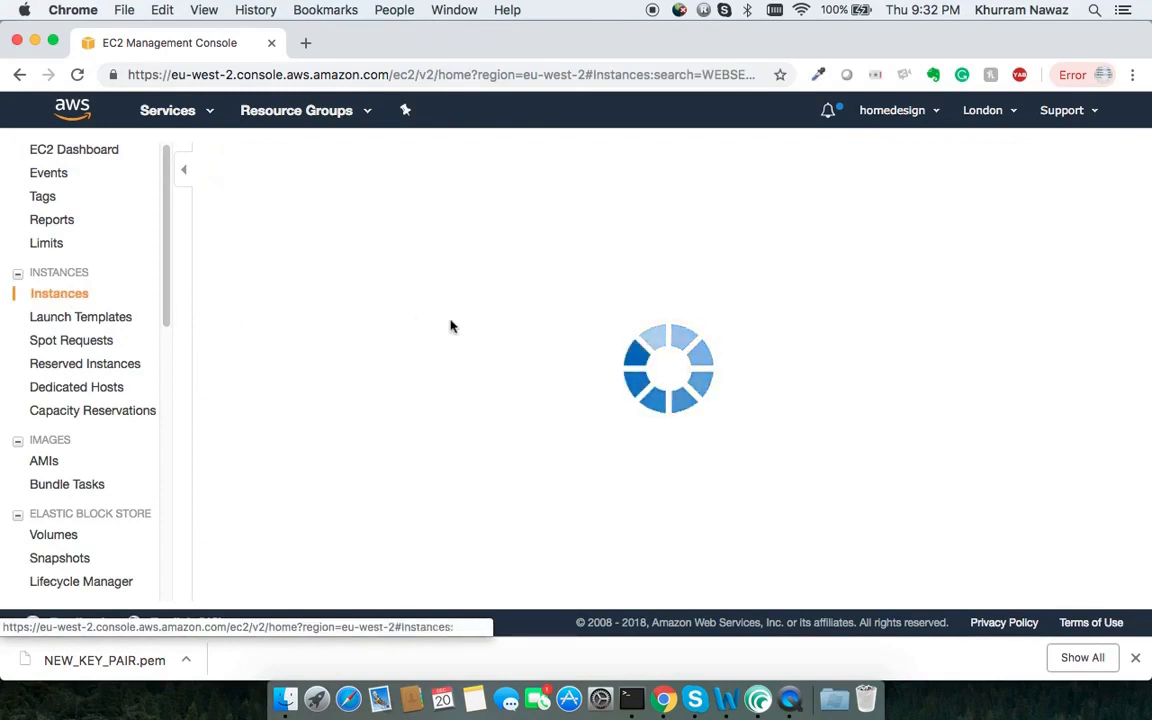
pyautogui.click(471, 200)
pyautogui.write('SSH_KEY_')
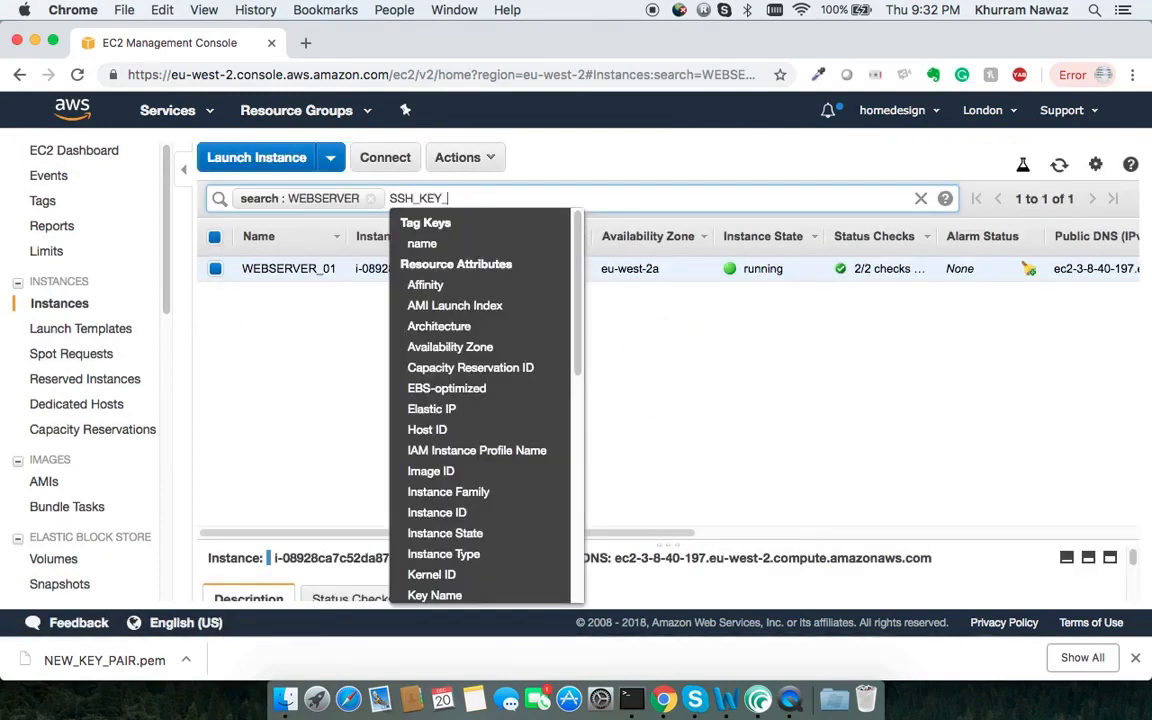
pyautogui.press('Return')
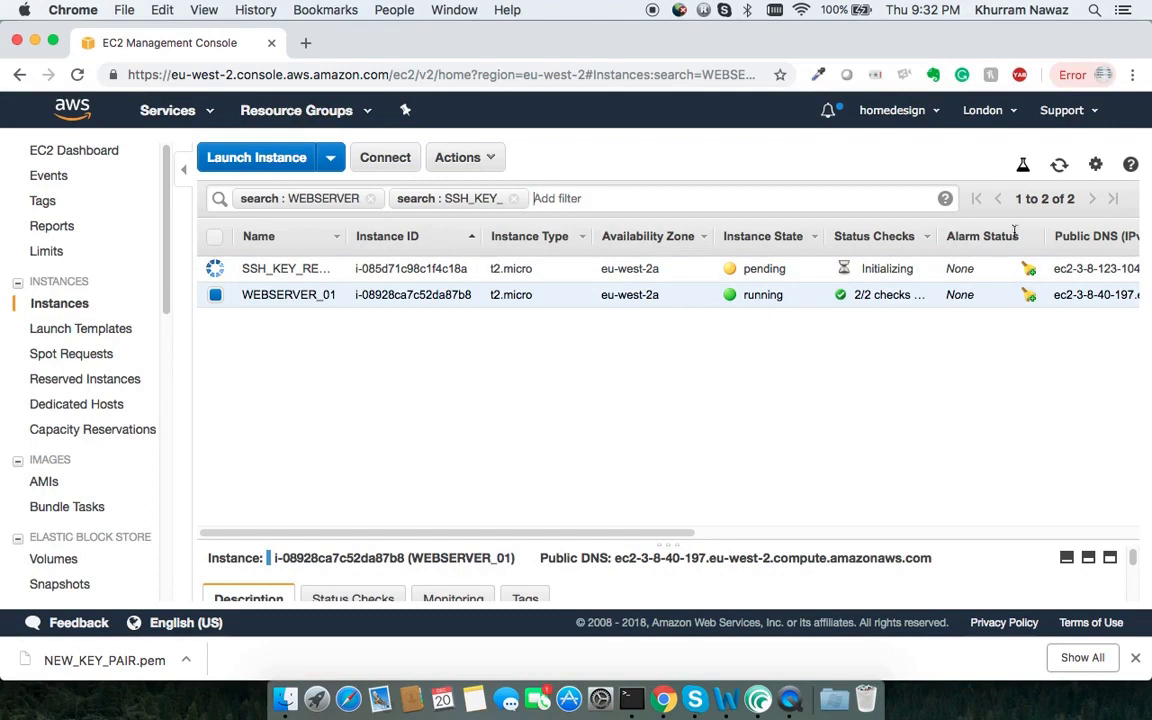
pyautogui.click(1059, 165)
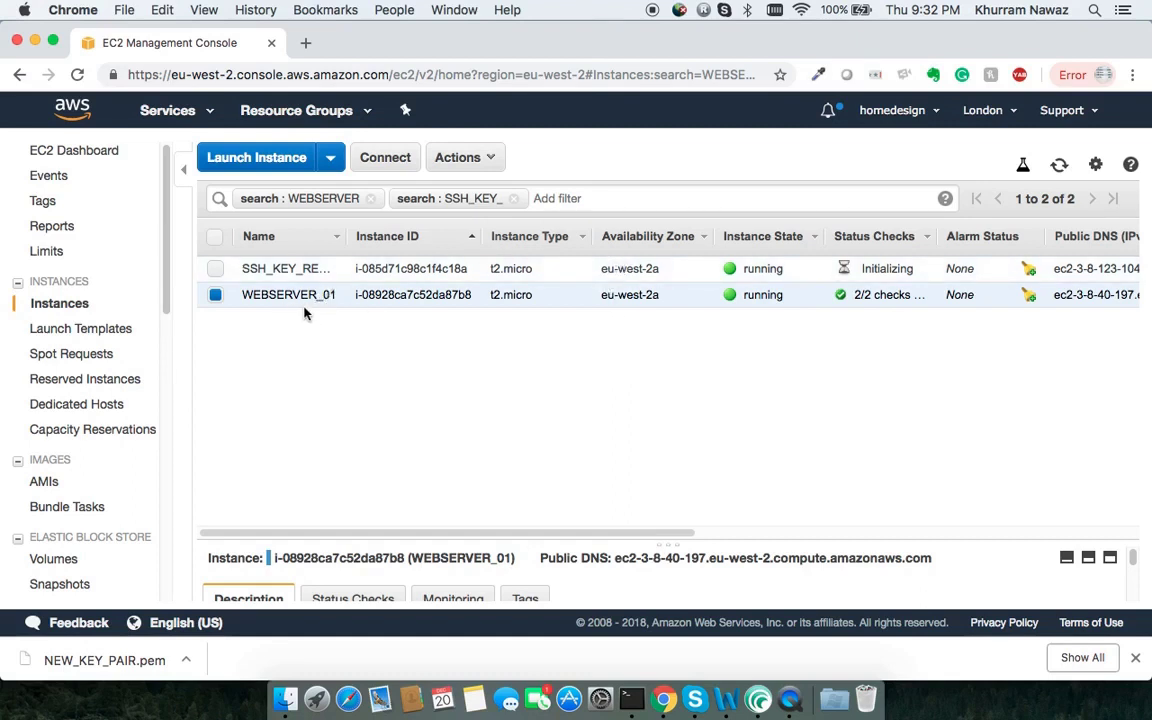
# Step: Find the root device in WEBSERVER_01's description and open its EBS volume
pyautogui.click(216, 295)
pyautogui.click(216, 296)
pyautogui.moveTo(1003, 542); pyautogui.dragTo(886, 467)
pyautogui.scroll(-5, 886, 467)
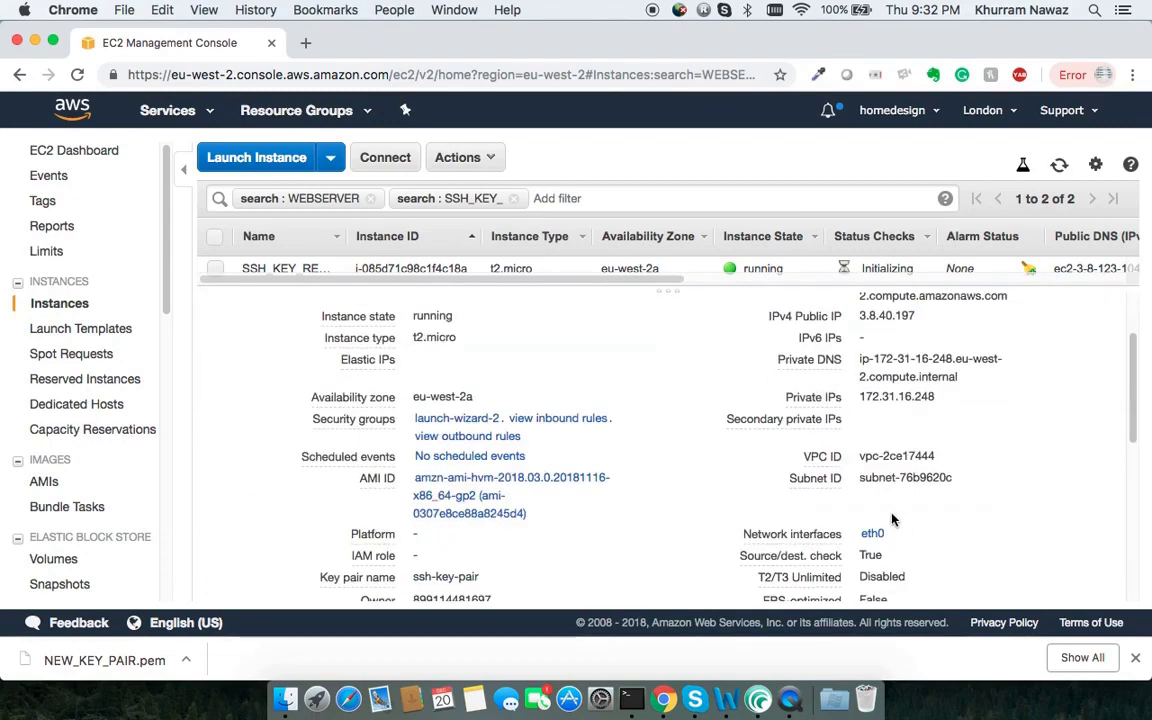
pyautogui.scroll(-6, 892, 519)
pyautogui.moveTo(792, 534)
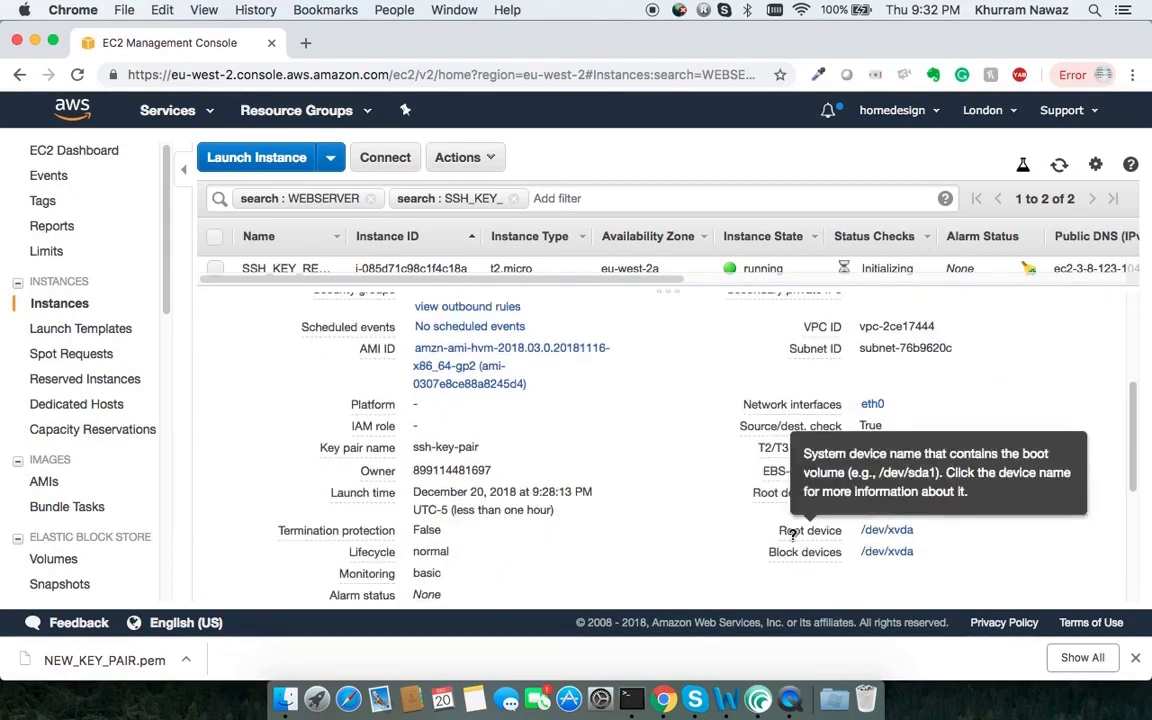
pyautogui.click(893, 533)
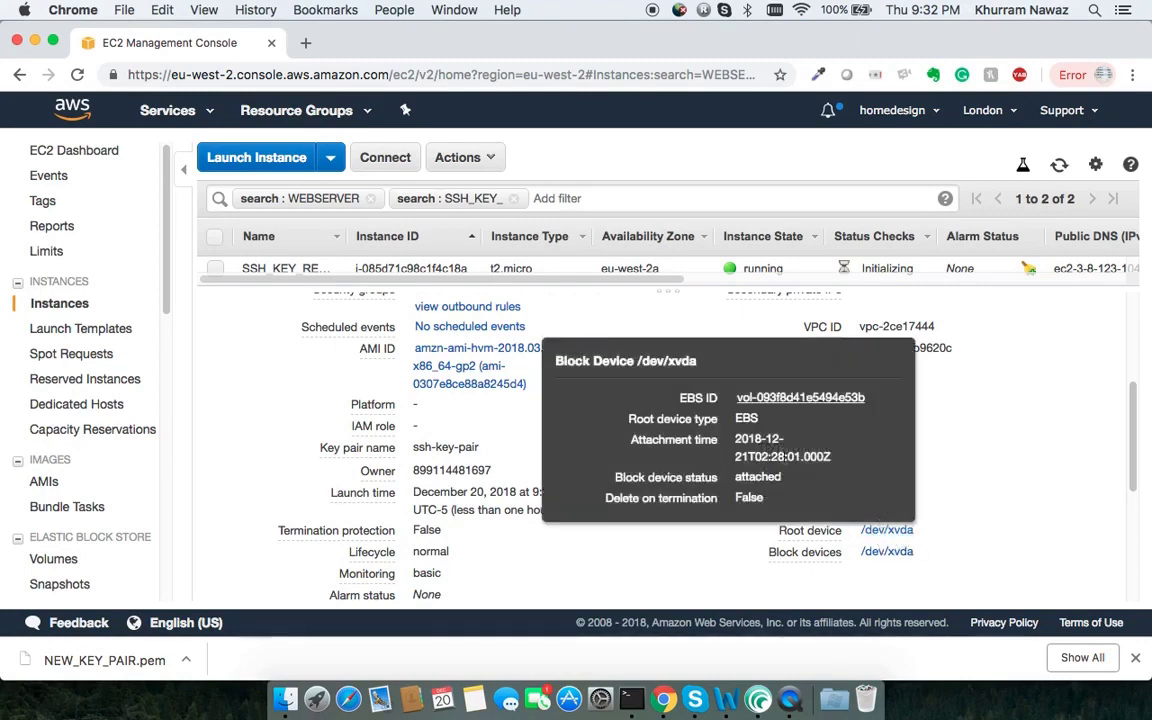
pyautogui.moveTo(679, 398); pyautogui.dragTo(801, 405)
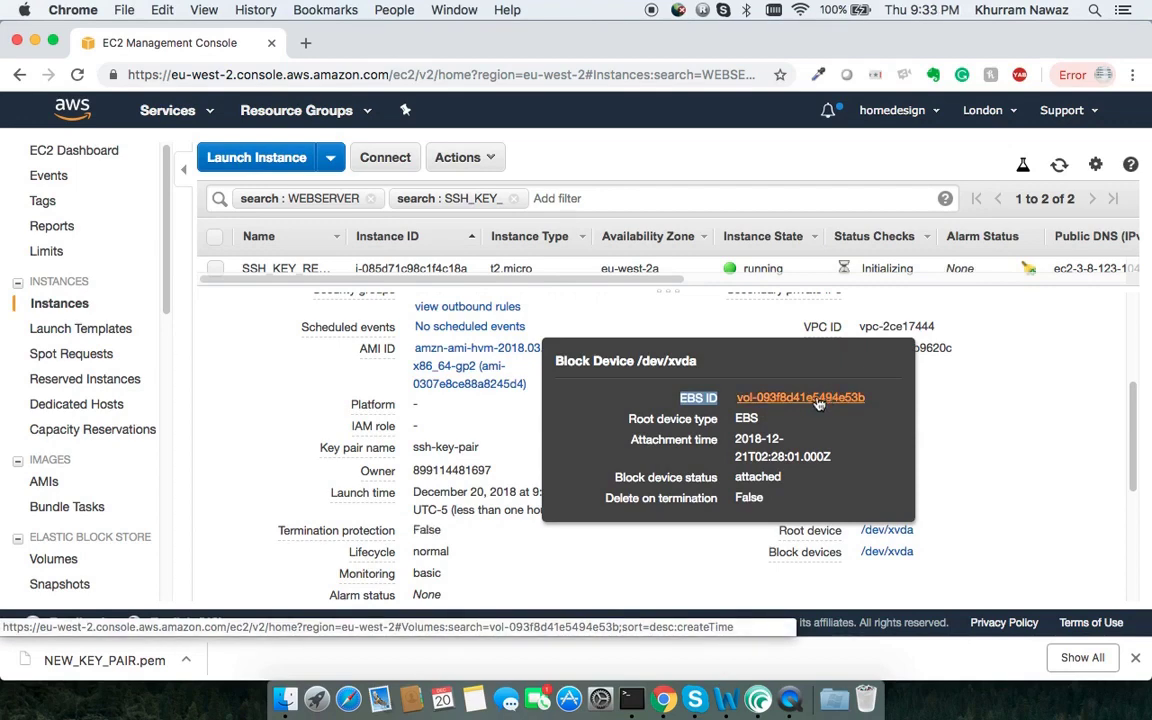
pyautogui.click(815, 399)
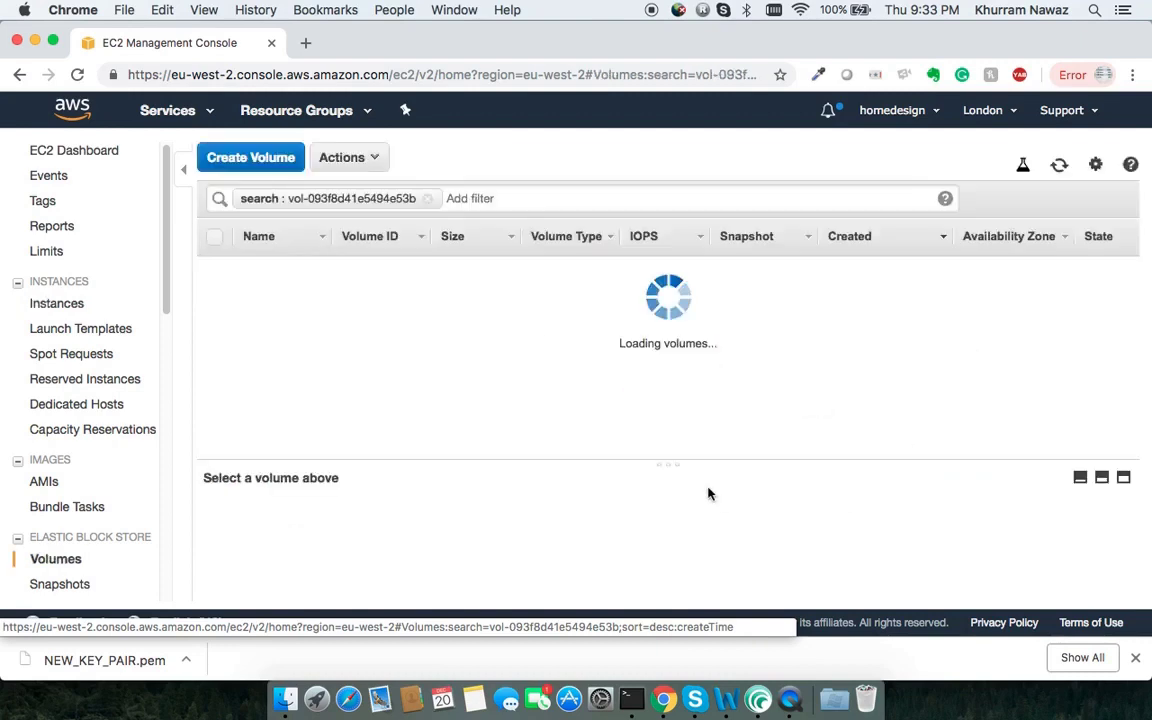
# Step: Try to detach the root volume from the WEBSERVER_01 instance
pyautogui.click(350, 158)
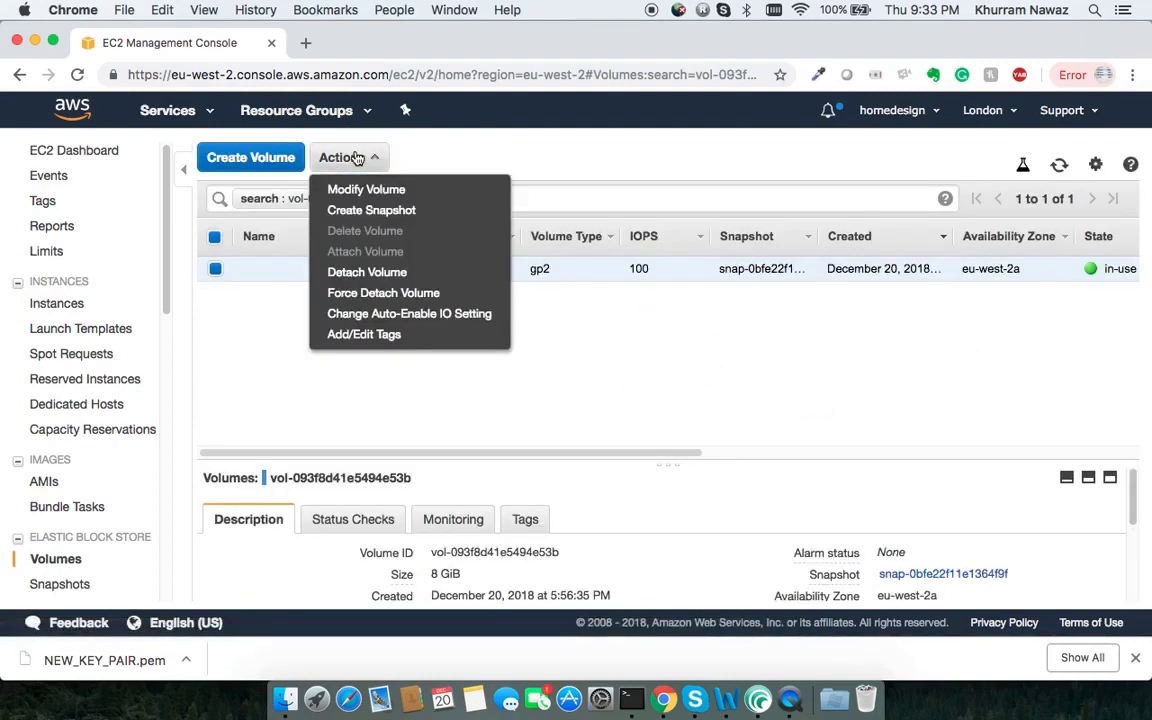
pyautogui.click(381, 283)
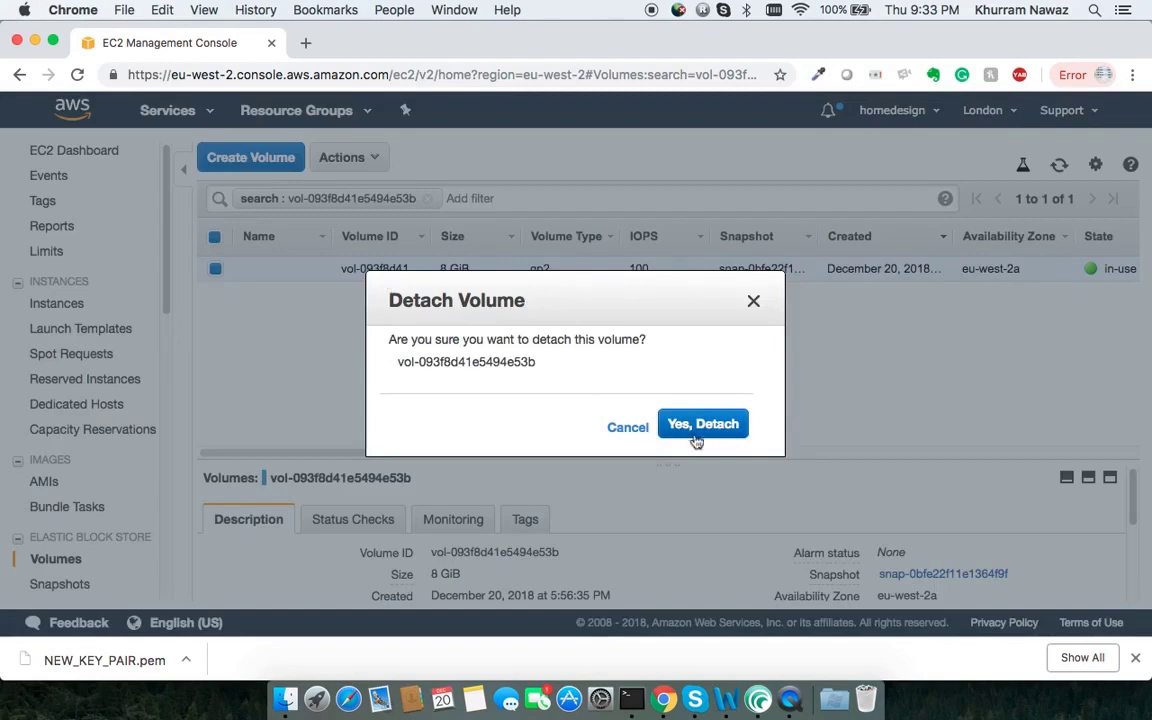
pyautogui.click(706, 430)
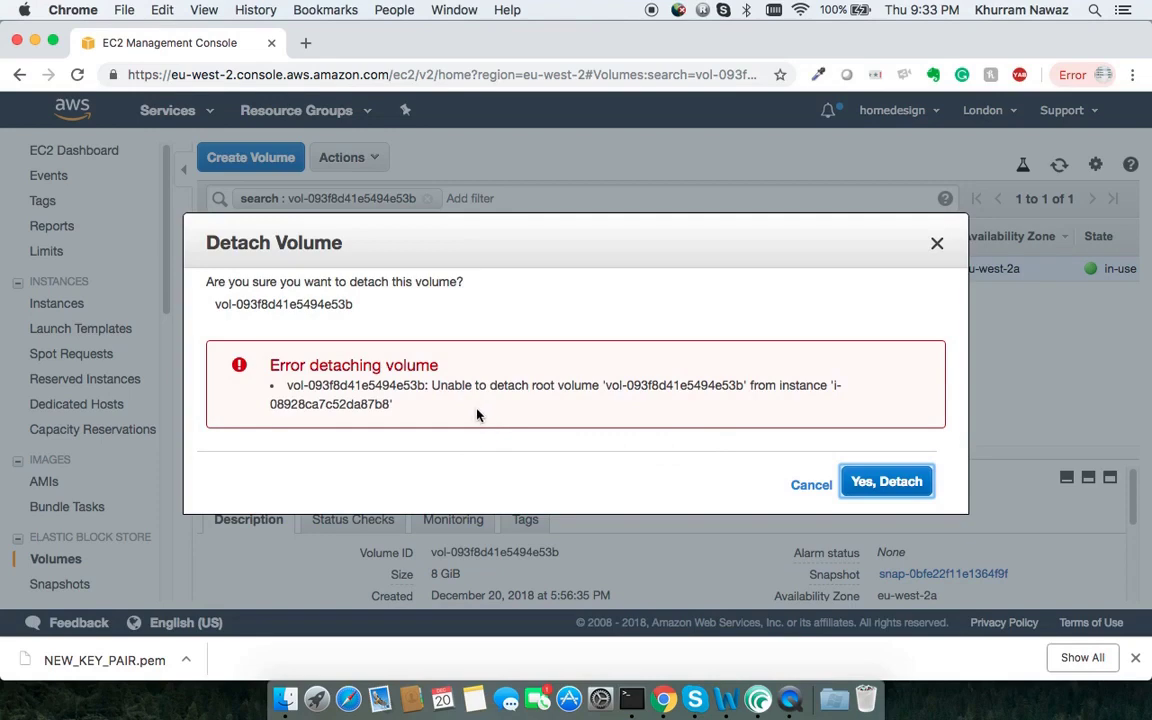
pyautogui.moveTo(497, 388); pyautogui.dragTo(702, 386)
pyautogui.click(877, 488)
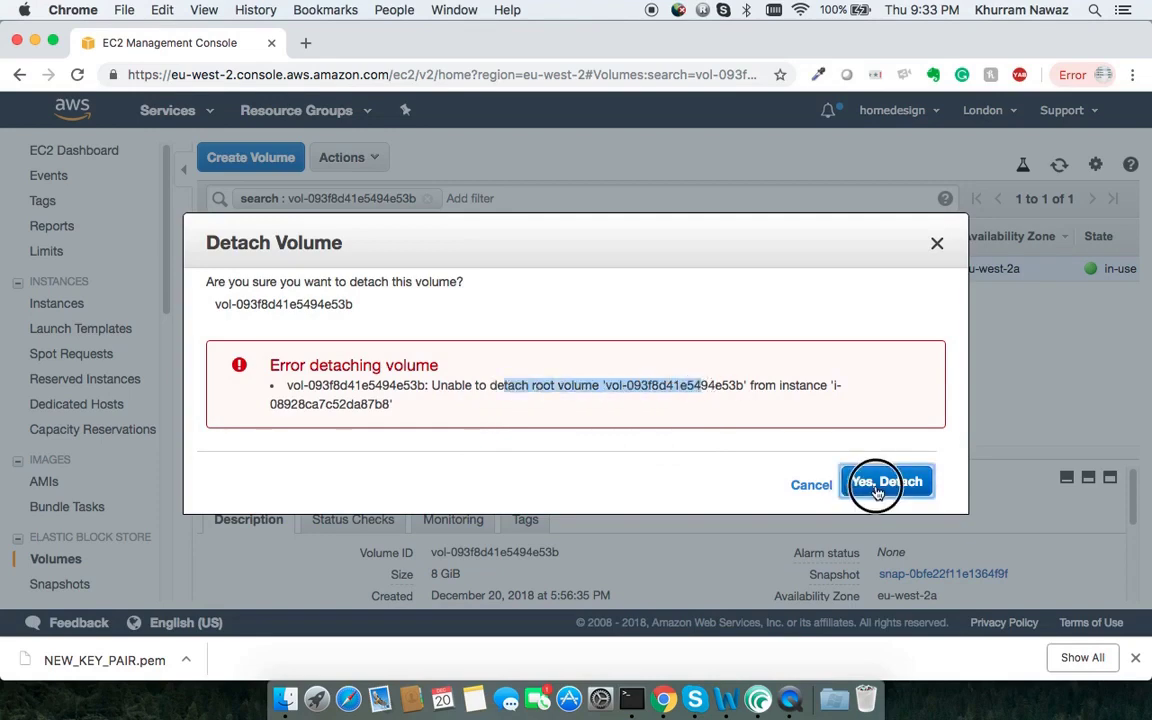
pyautogui.click(802, 490)
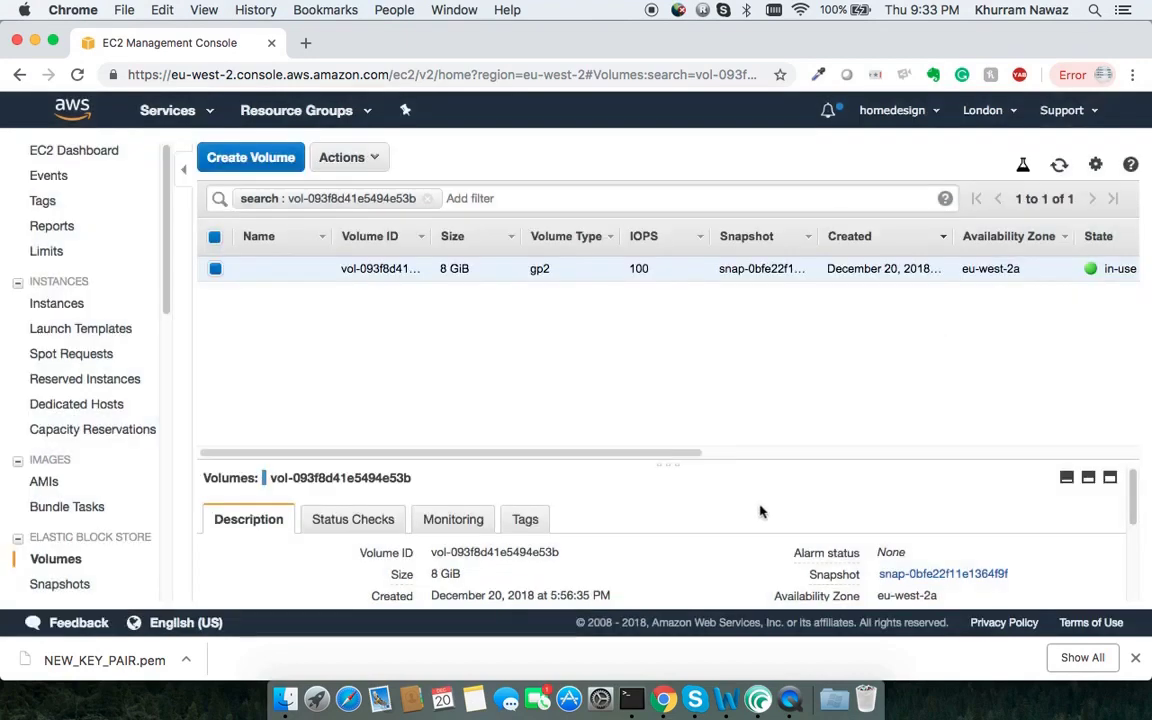
# Step: Return to the instances list, find the root device in WEBSERVER_01's description, and open its EBS volume
pyautogui.click(60, 305)
pyautogui.moveTo(660, 290); pyautogui.dragTo(664, 390)
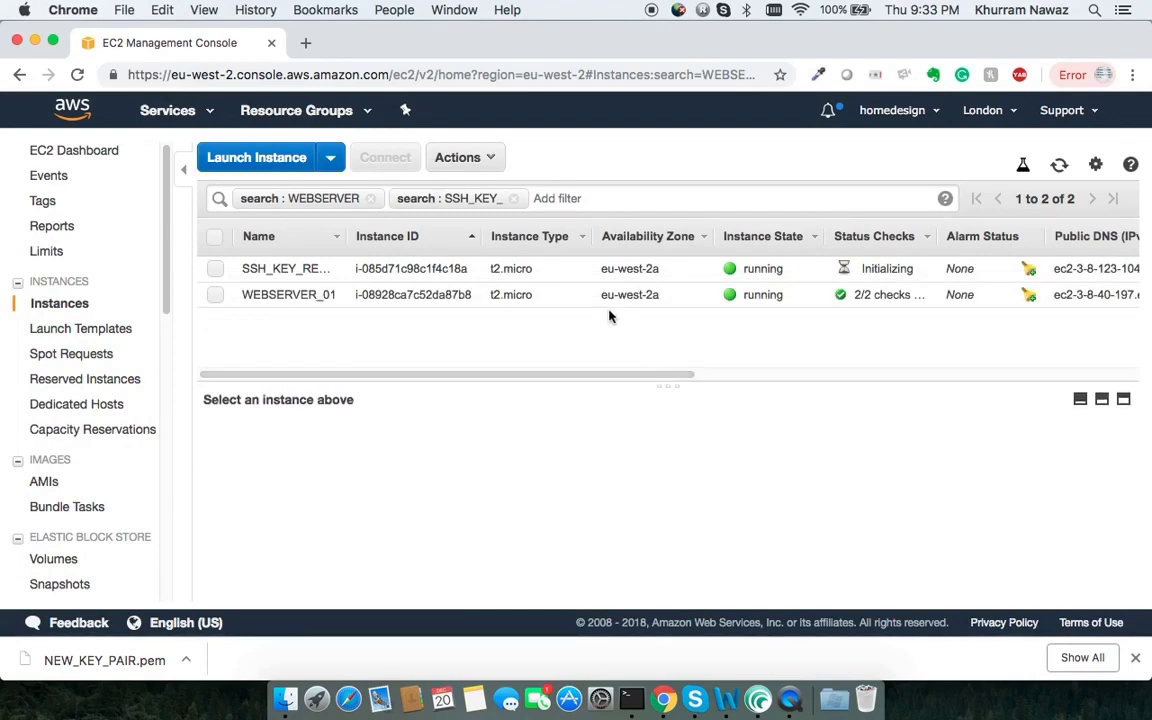
pyautogui.moveTo(427, 375); pyautogui.dragTo(206, 309)
pyautogui.moveTo(255, 378); pyautogui.dragTo(211, 344)
pyautogui.click(212, 295)
pyautogui.scroll(-2, 918, 527)
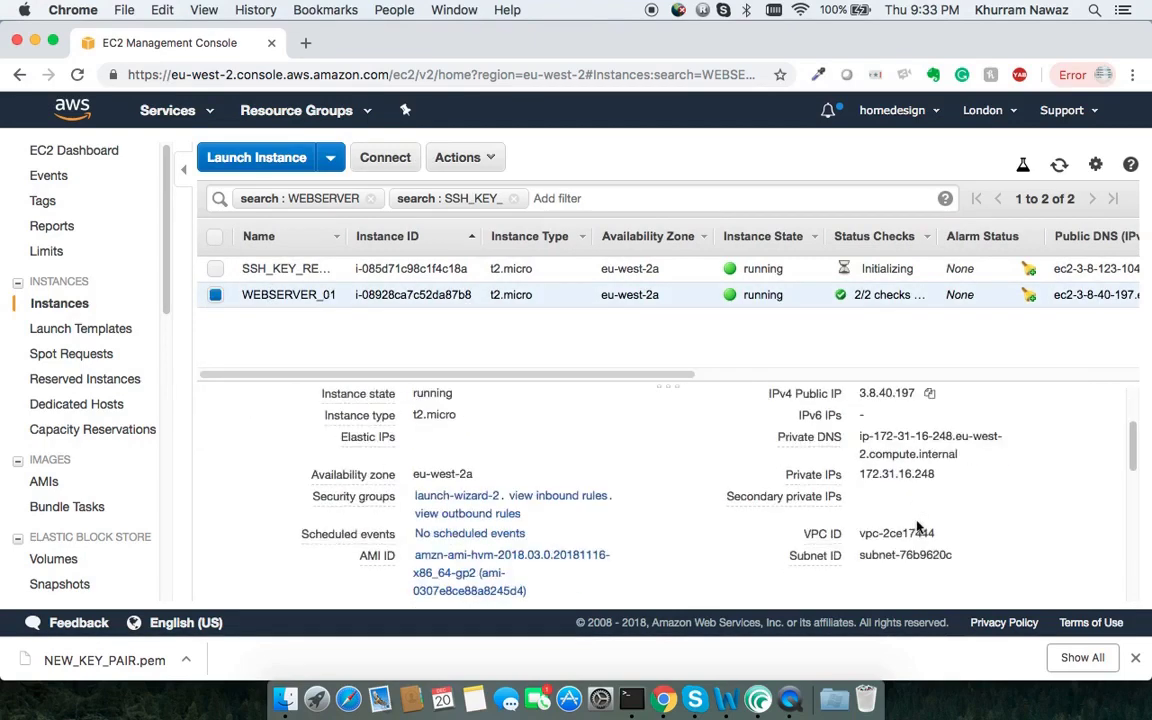
pyautogui.scroll(-2, 918, 527)
pyautogui.scroll(-3, 913, 540)
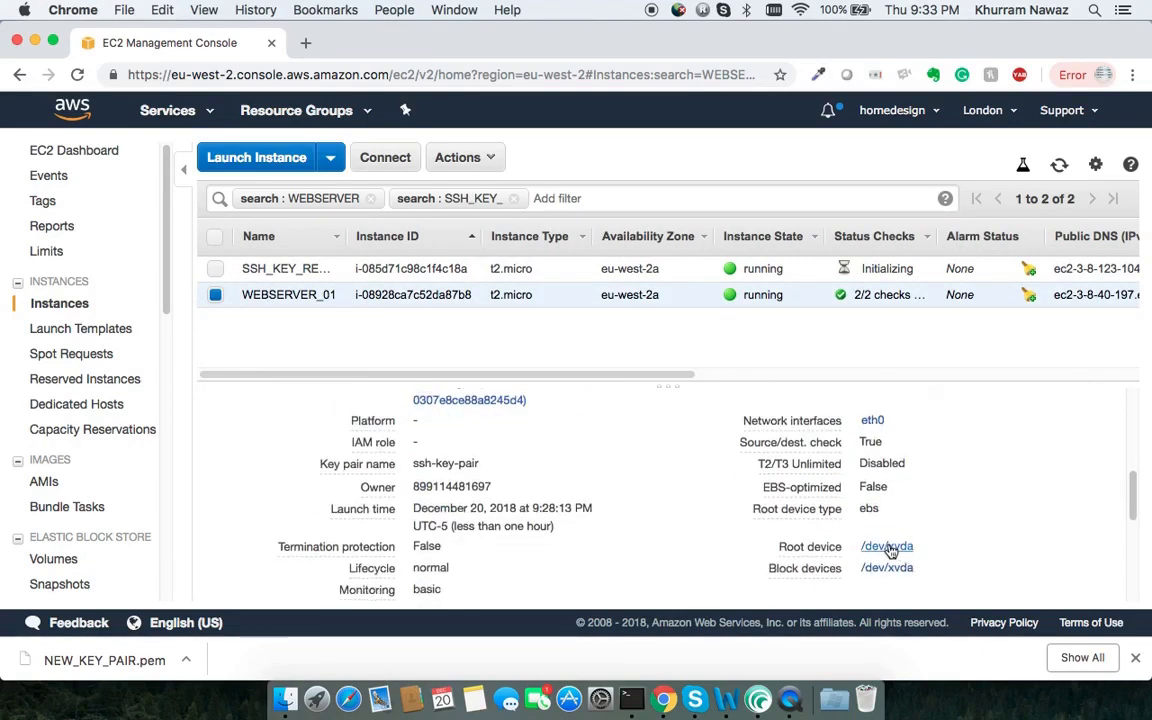
pyautogui.click(889, 550)
pyautogui.click(752, 373)
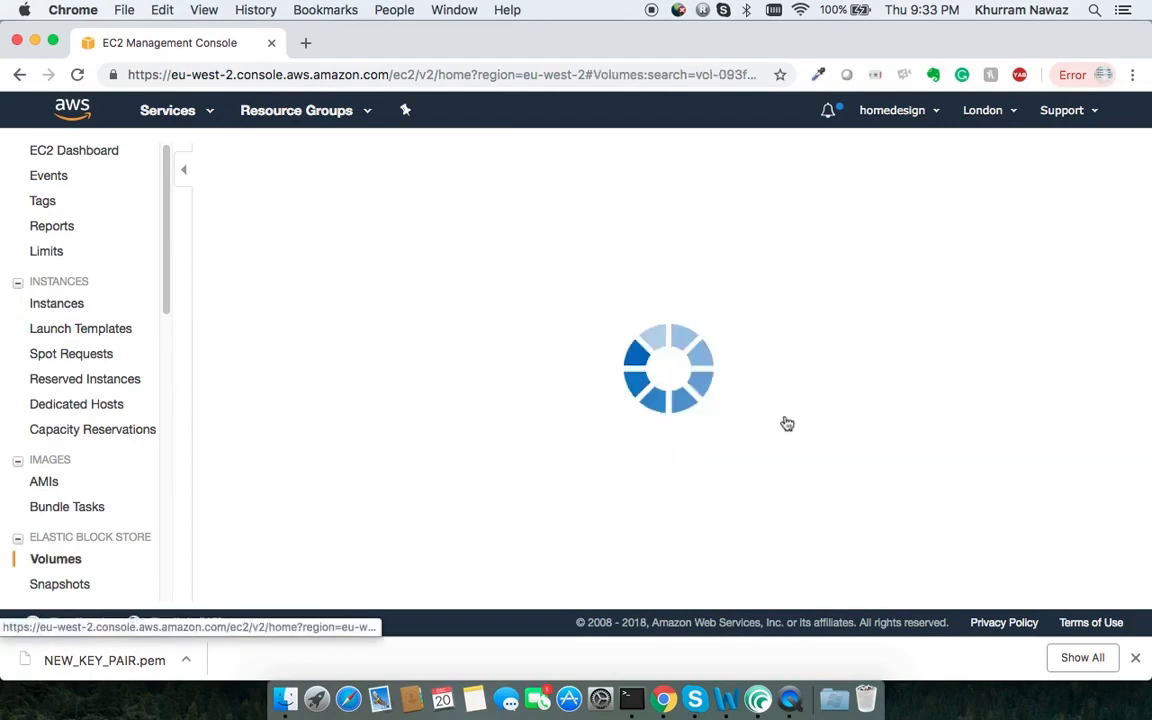
# Step: Try to detach WEBSERVER_01's root volume while the instance is running
pyautogui.click(341, 157)
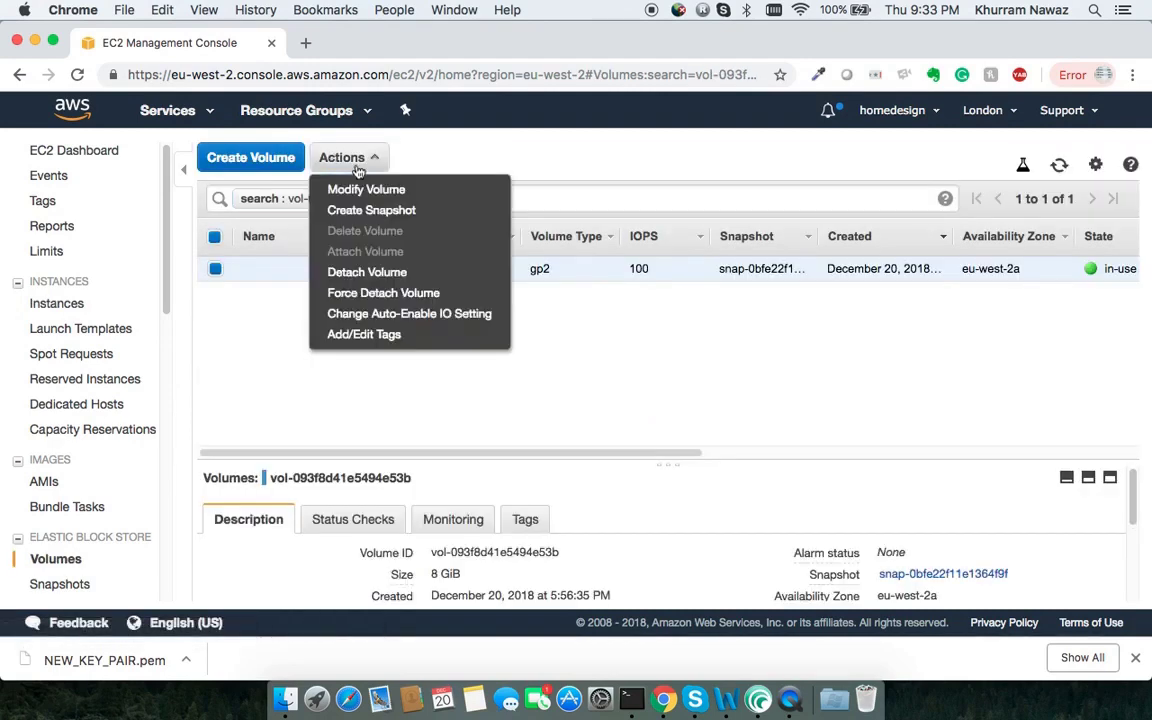
pyautogui.click(366, 274)
pyautogui.click(668, 424)
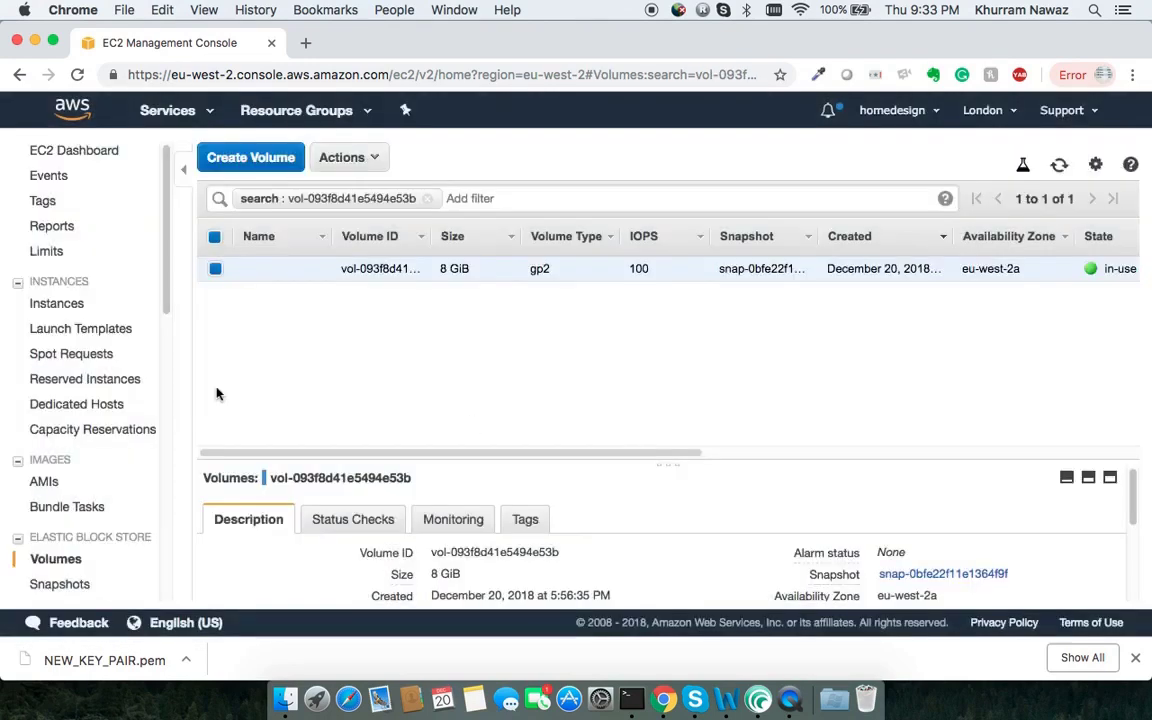
# Step: Go to the instances list and stop the WEBSERVER_01 instance
pyautogui.click(54, 303)
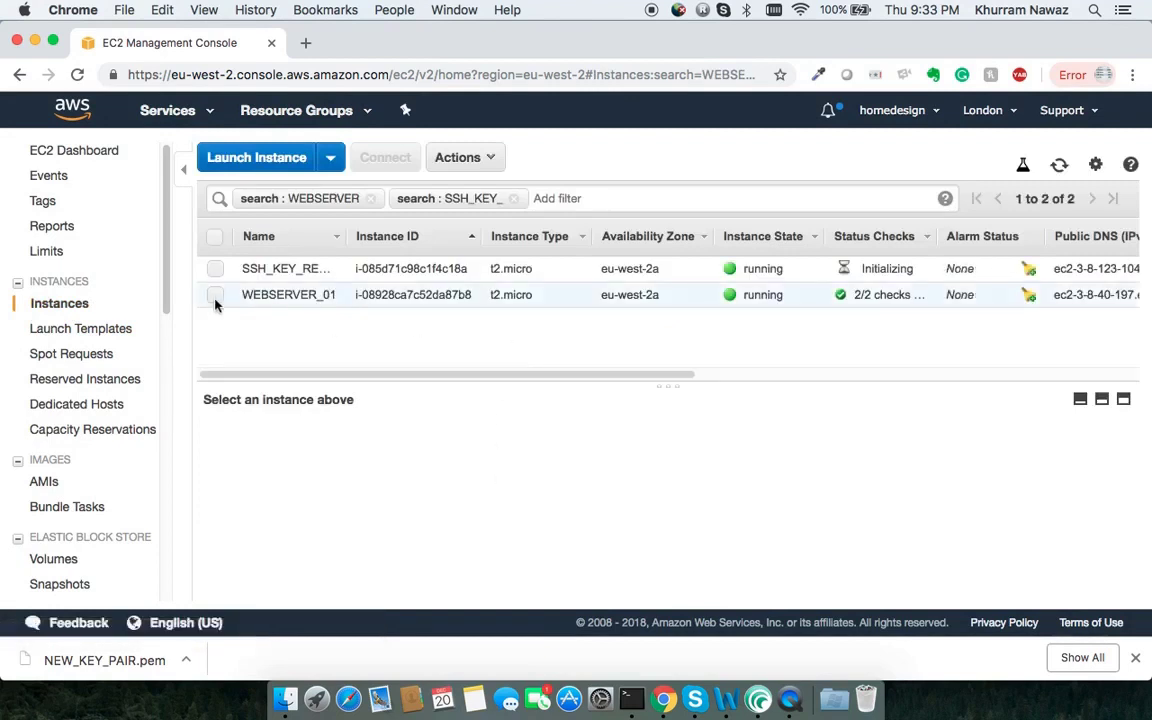
pyautogui.click(215, 294)
pyautogui.click(461, 160)
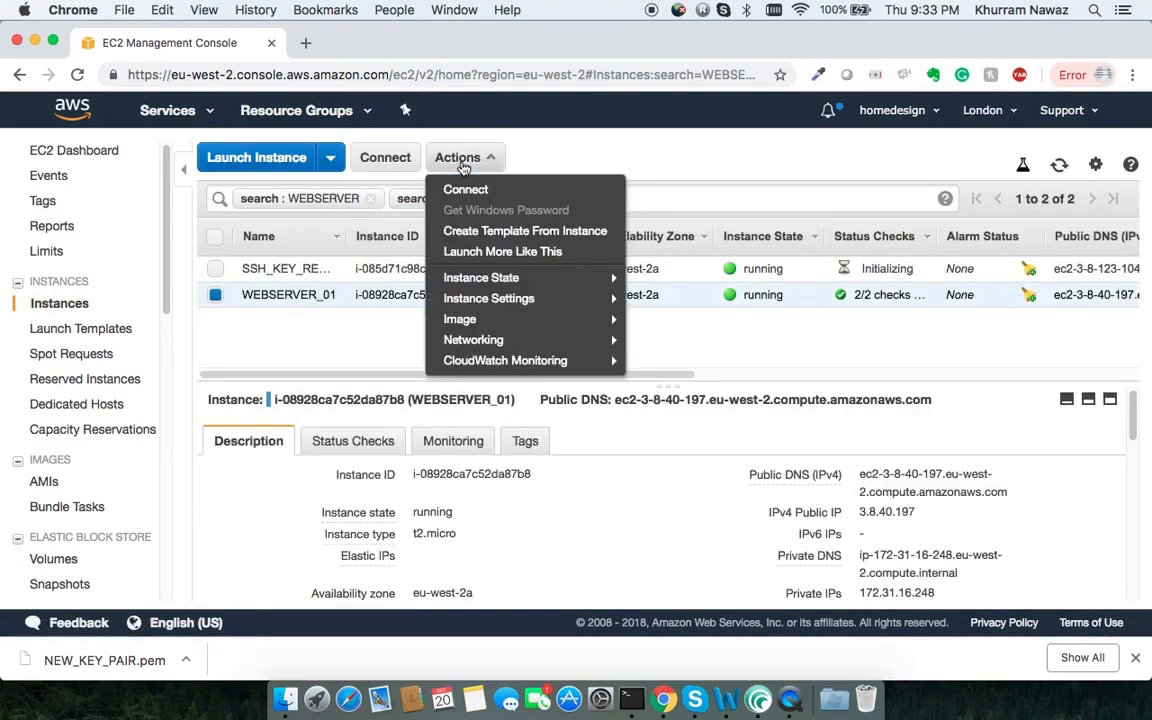
pyautogui.click(412, 156)
pyautogui.click(216, 294)
pyautogui.click(216, 295)
pyautogui.click(466, 160)
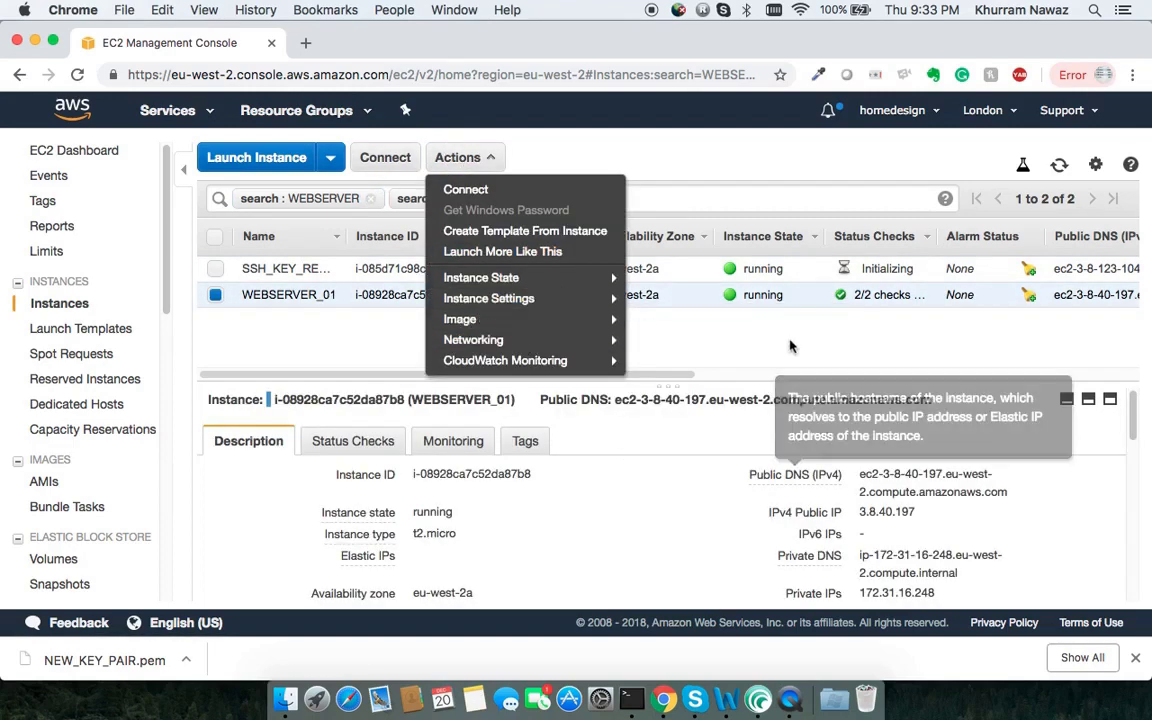
pyautogui.click(647, 319)
pyautogui.click(450, 158)
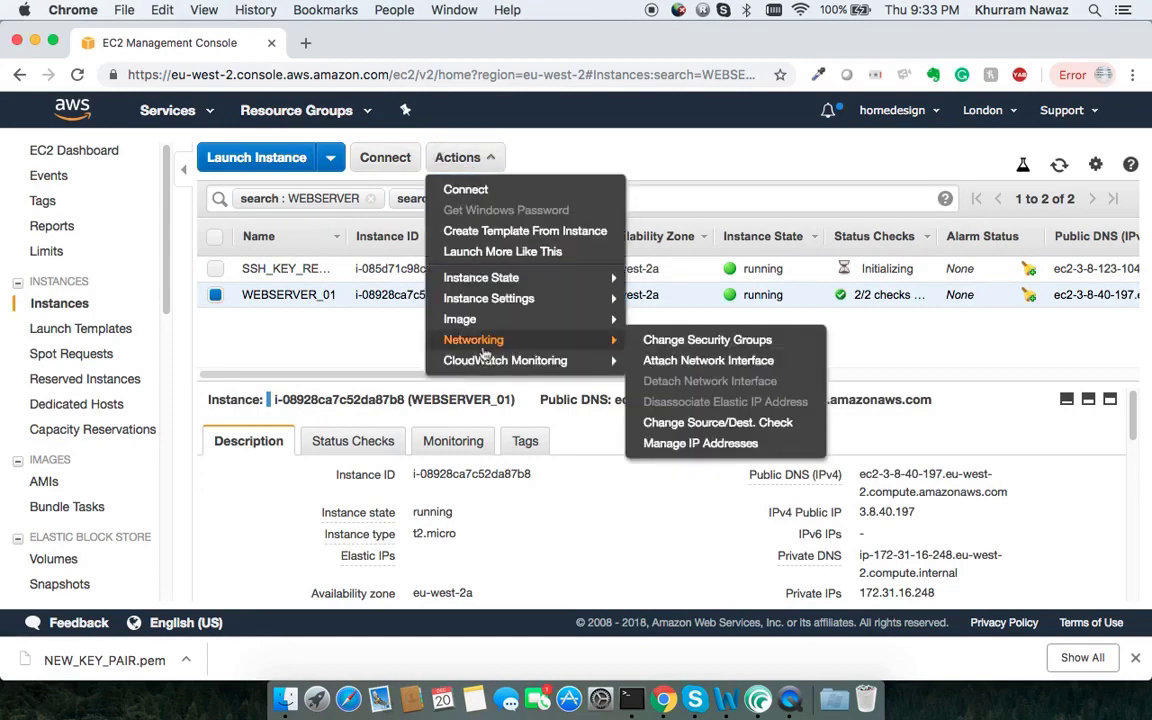
pyautogui.moveTo(490, 278)
pyautogui.click(678, 302)
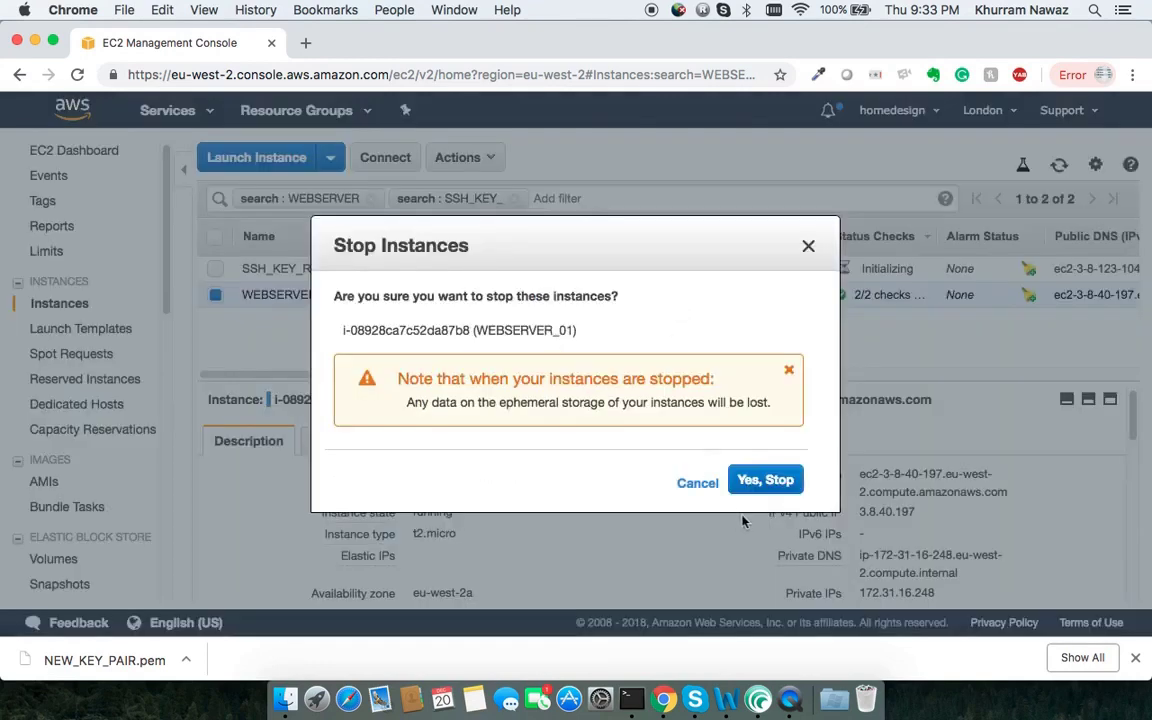
pyautogui.click(779, 479)
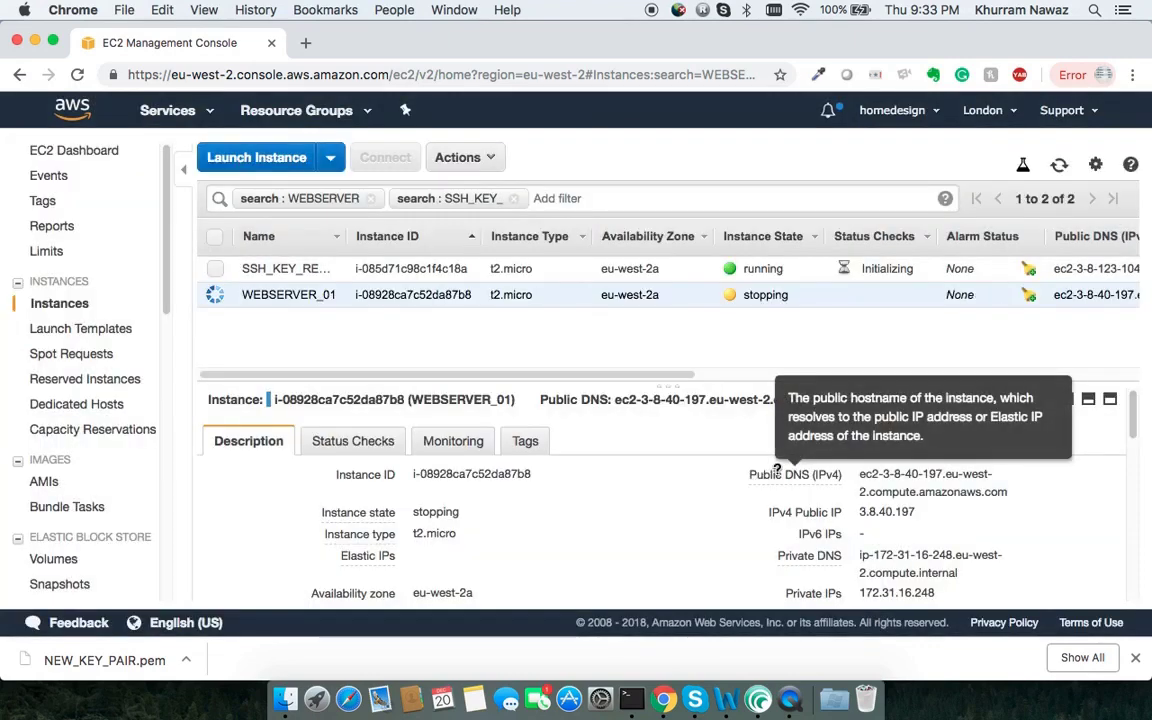
# Step: Refresh the instances list repeatedly until WEBSERVER_01 has stopped
pyautogui.click(1059, 166)
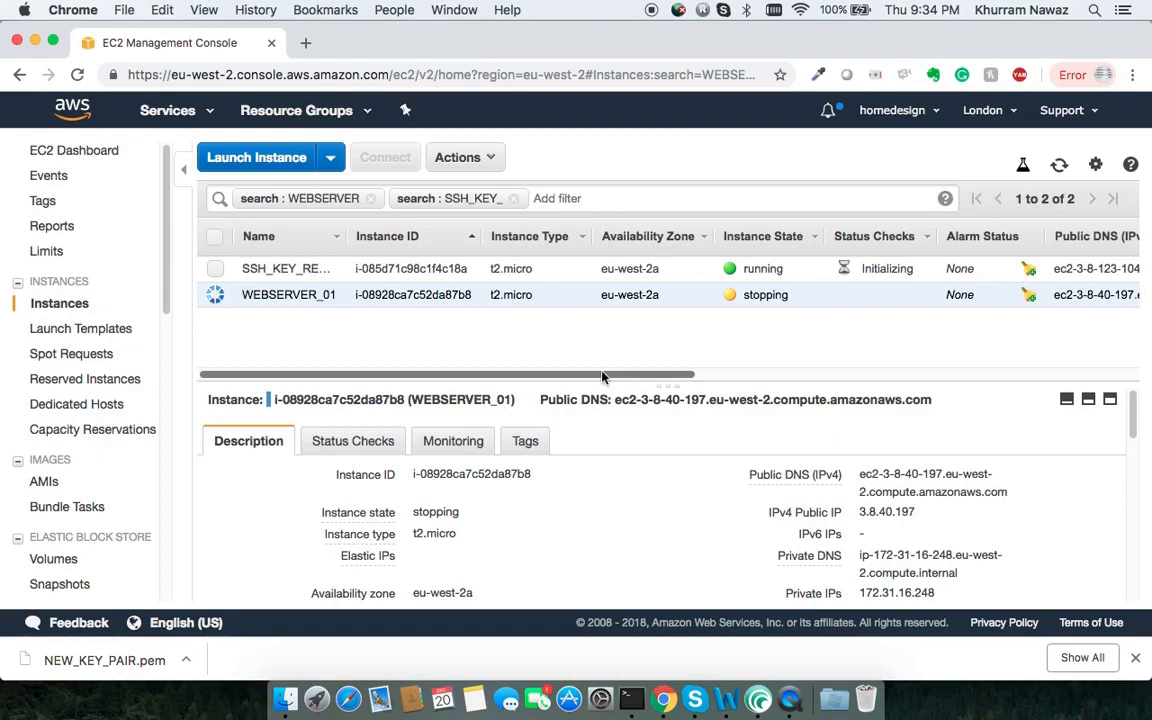
pyautogui.click(1060, 168)
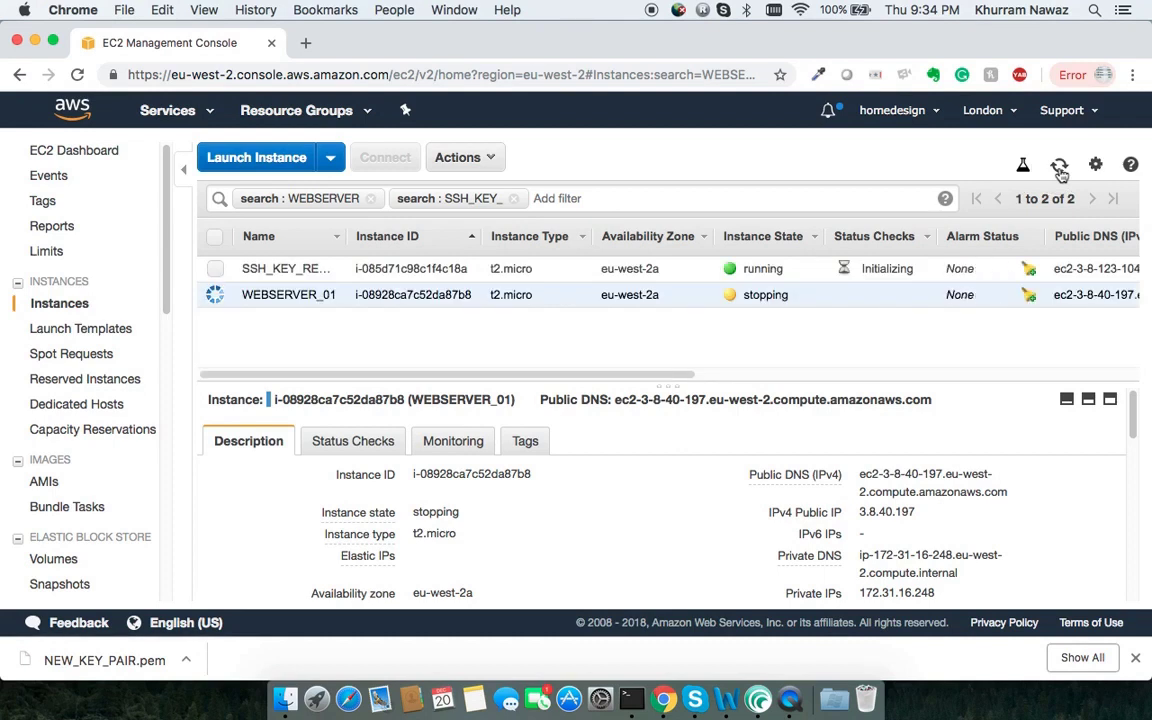
pyautogui.click(1061, 168)
pyautogui.click(1061, 165)
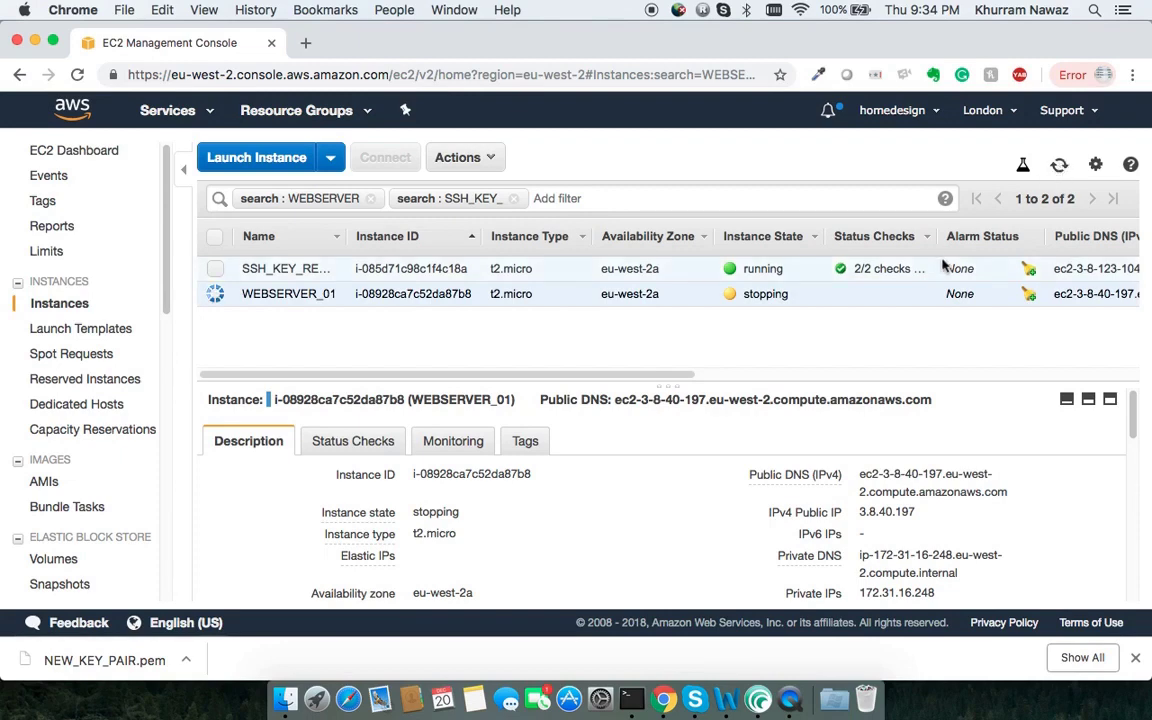
pyautogui.click(1057, 171)
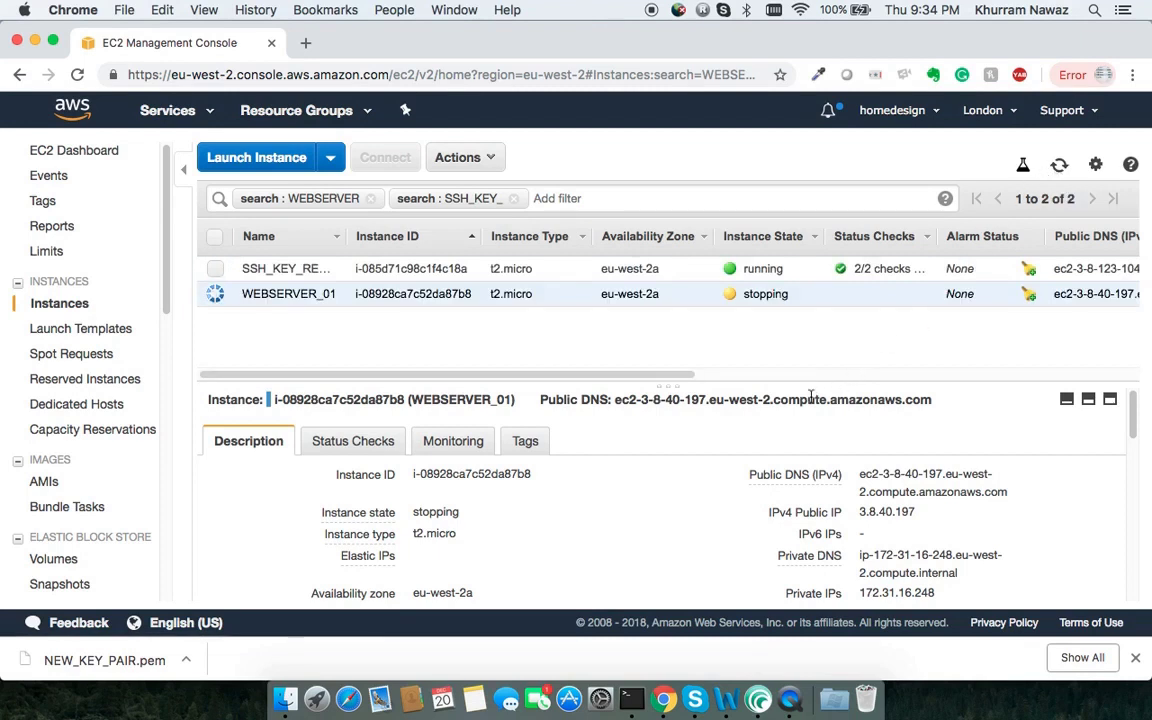
pyautogui.click(1062, 170)
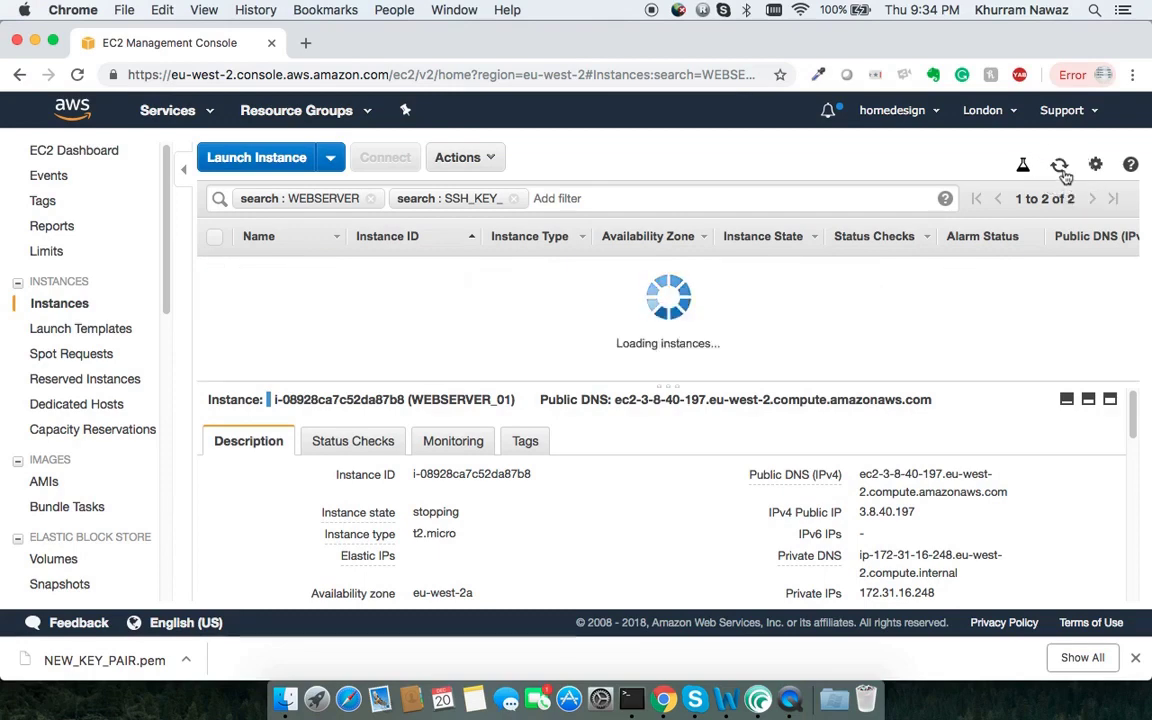
# Step: Open the EBS volume of WEBSERVER_01's root device and detach it from the stopped instance
pyautogui.scroll(-10, 825, 538)
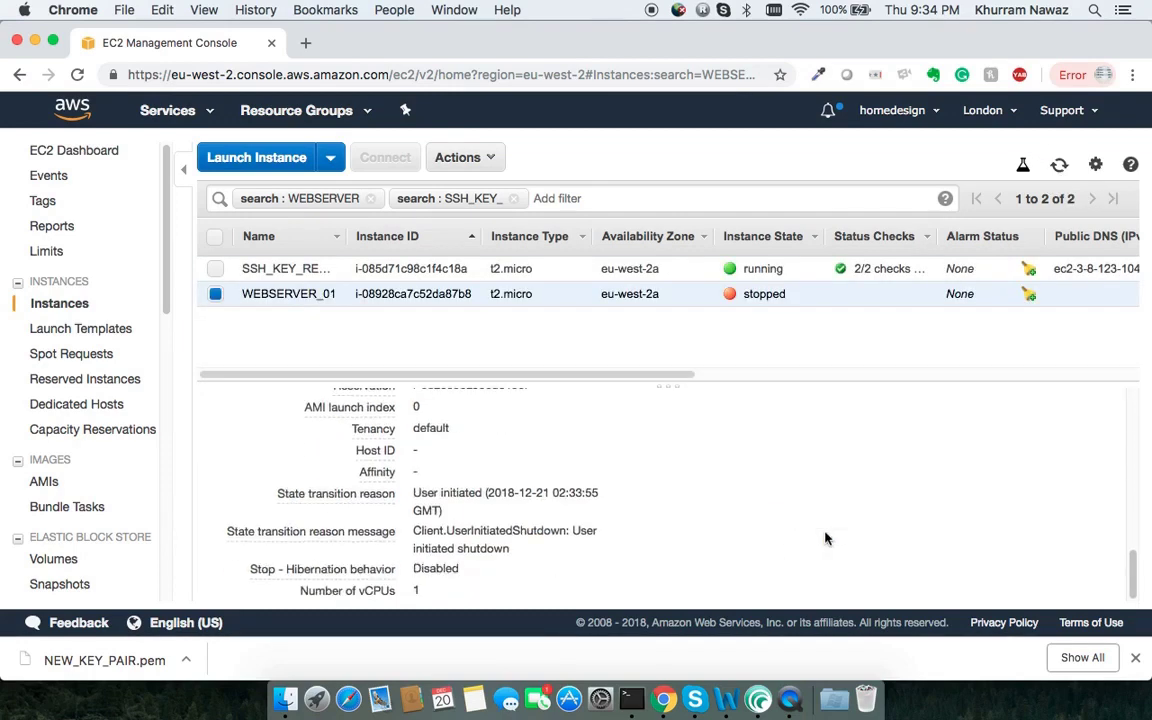
pyautogui.scroll(5, 826, 538)
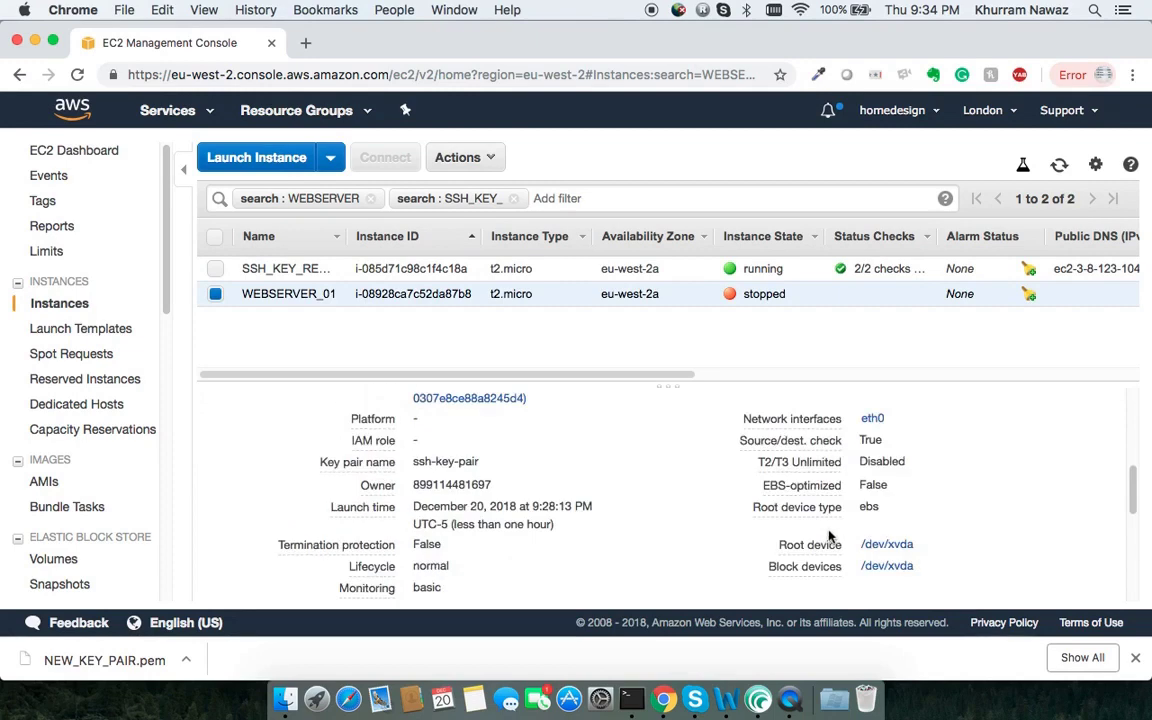
pyautogui.click(897, 548)
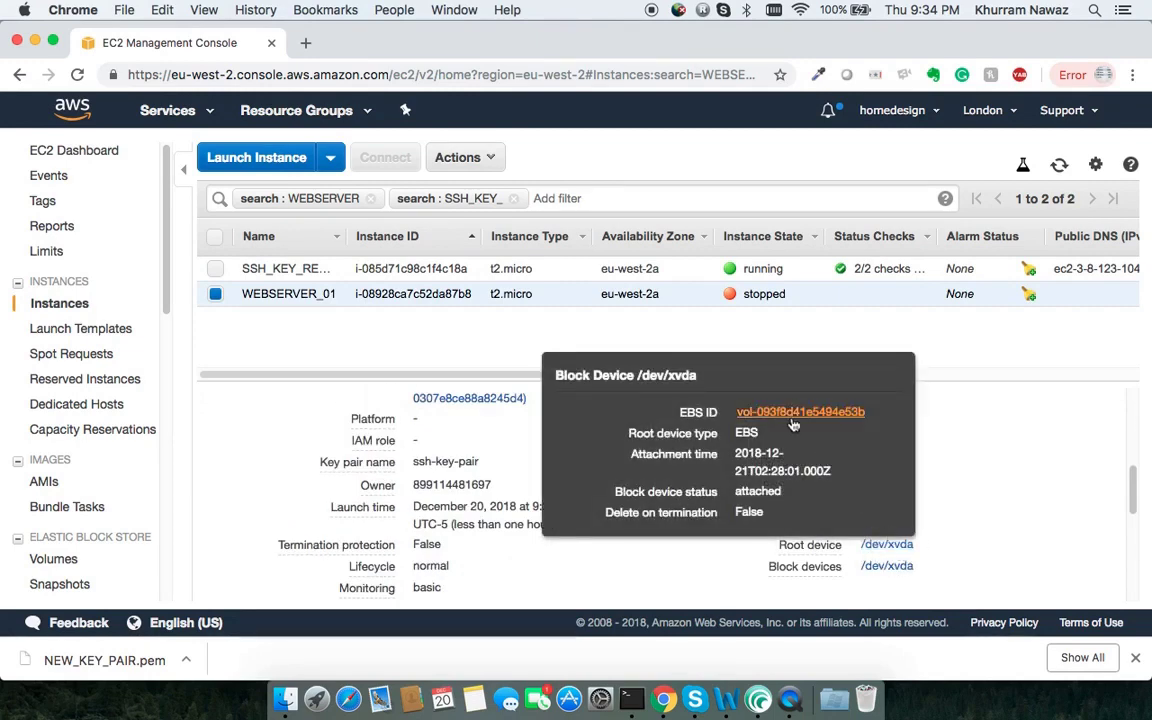
pyautogui.click(806, 413)
pyautogui.click(341, 164)
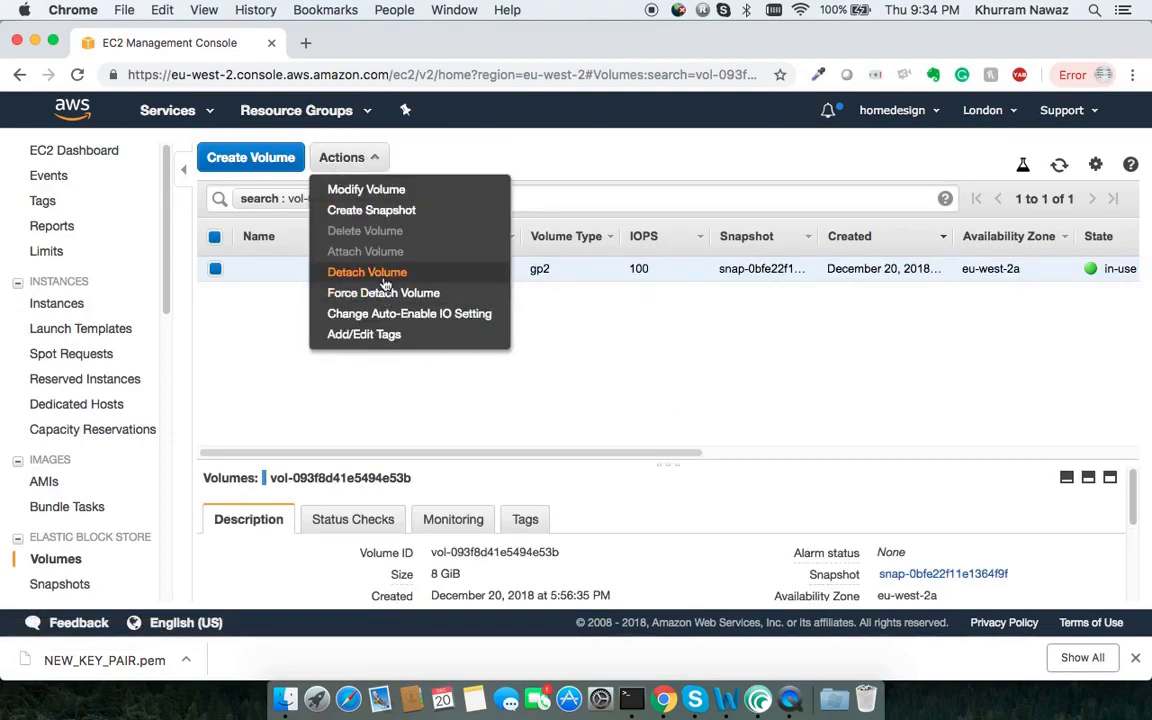
pyautogui.click(382, 279)
pyautogui.click(689, 424)
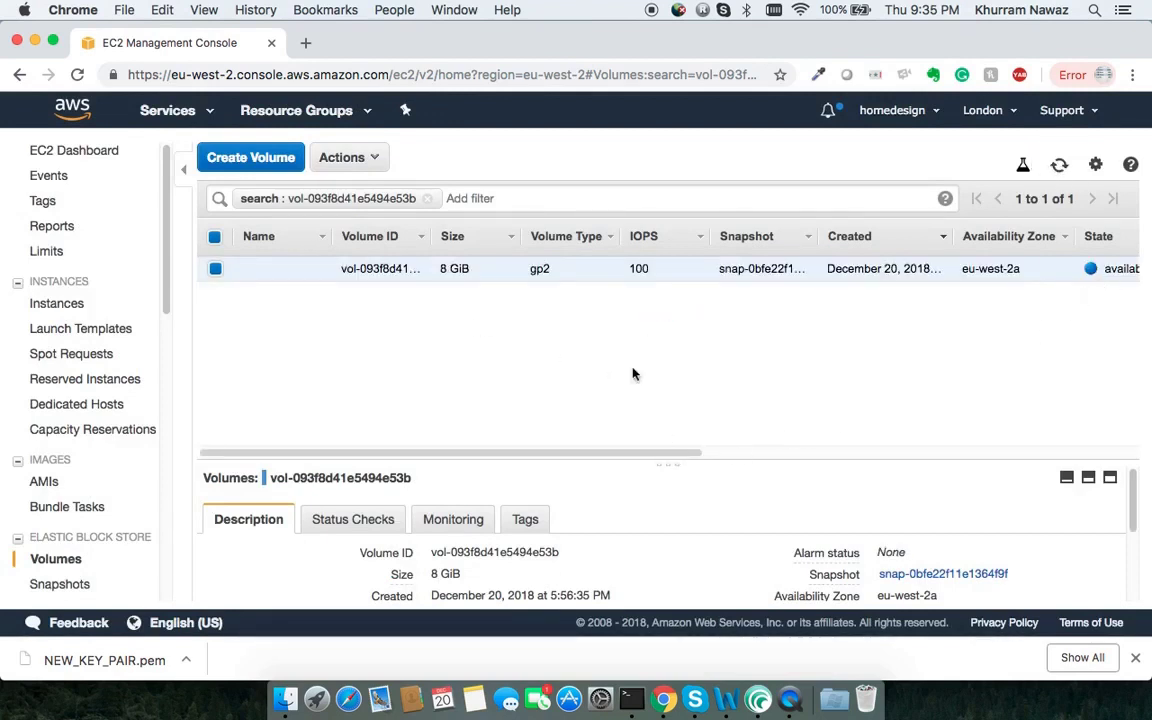
# Step: Attach the detached volume to the SSH_KEY_RECOVERY instance as device /dev/sdf and refresh the volume list
pyautogui.click(337, 157)
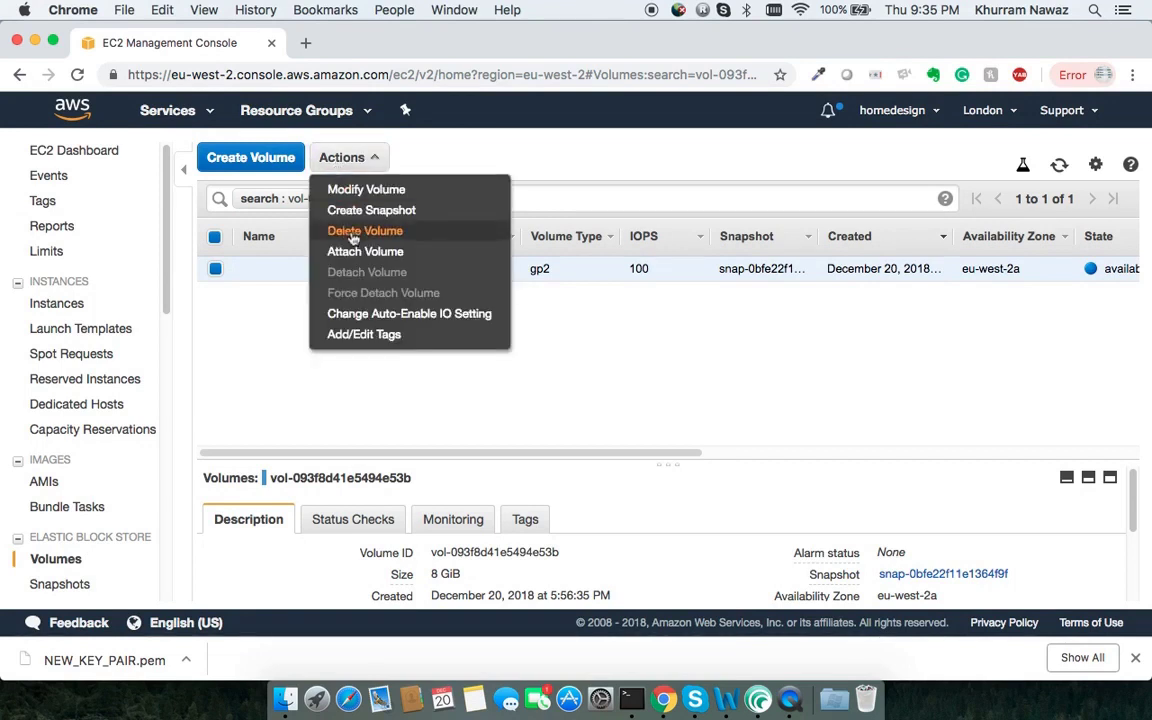
pyautogui.click(384, 160)
pyautogui.click(384, 160)
pyautogui.click(365, 250)
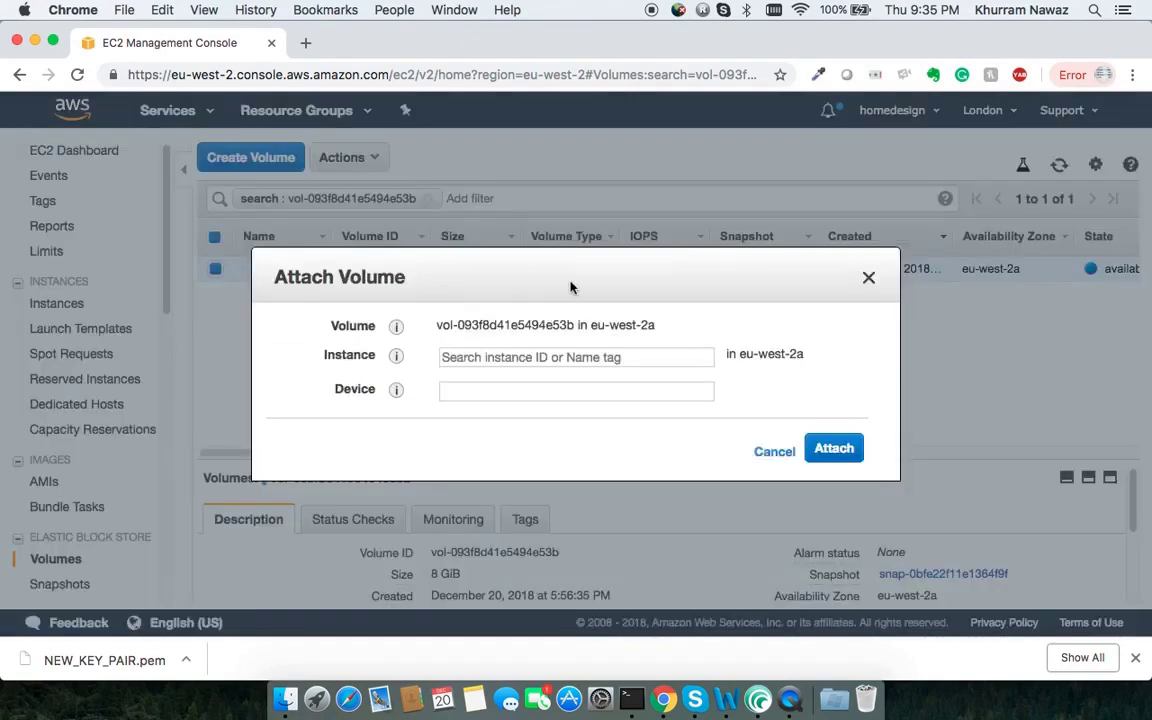
pyautogui.click(572, 361)
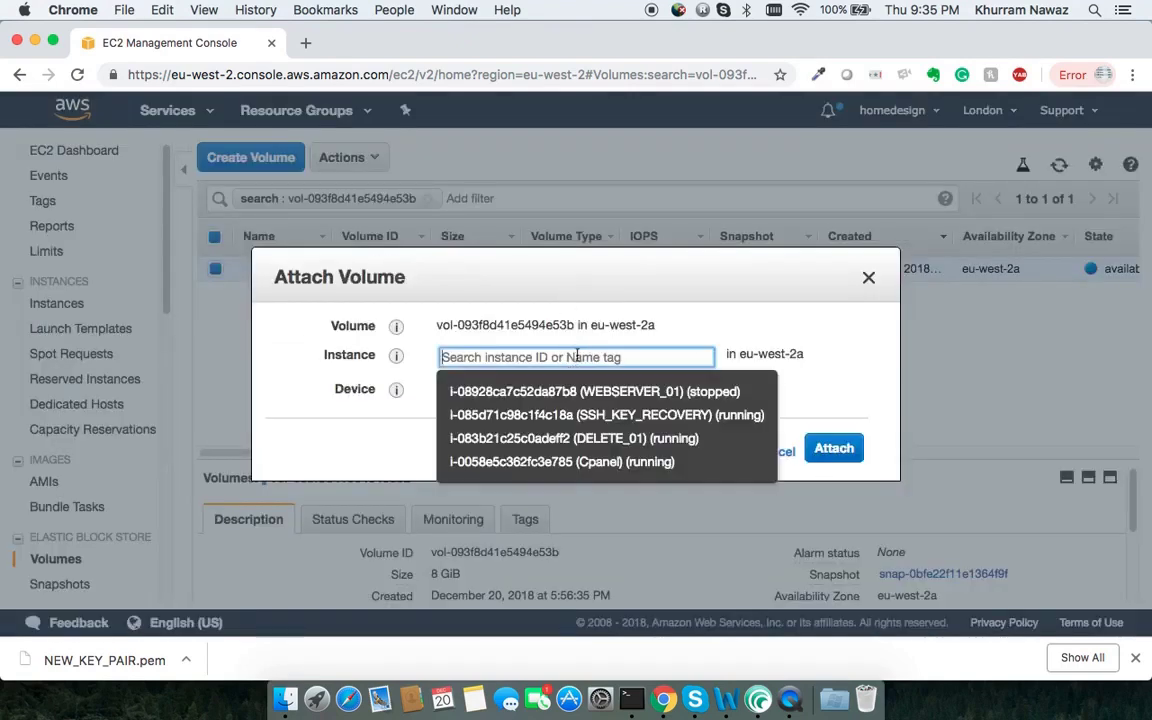
pyautogui.click(605, 418)
pyautogui.click(620, 392)
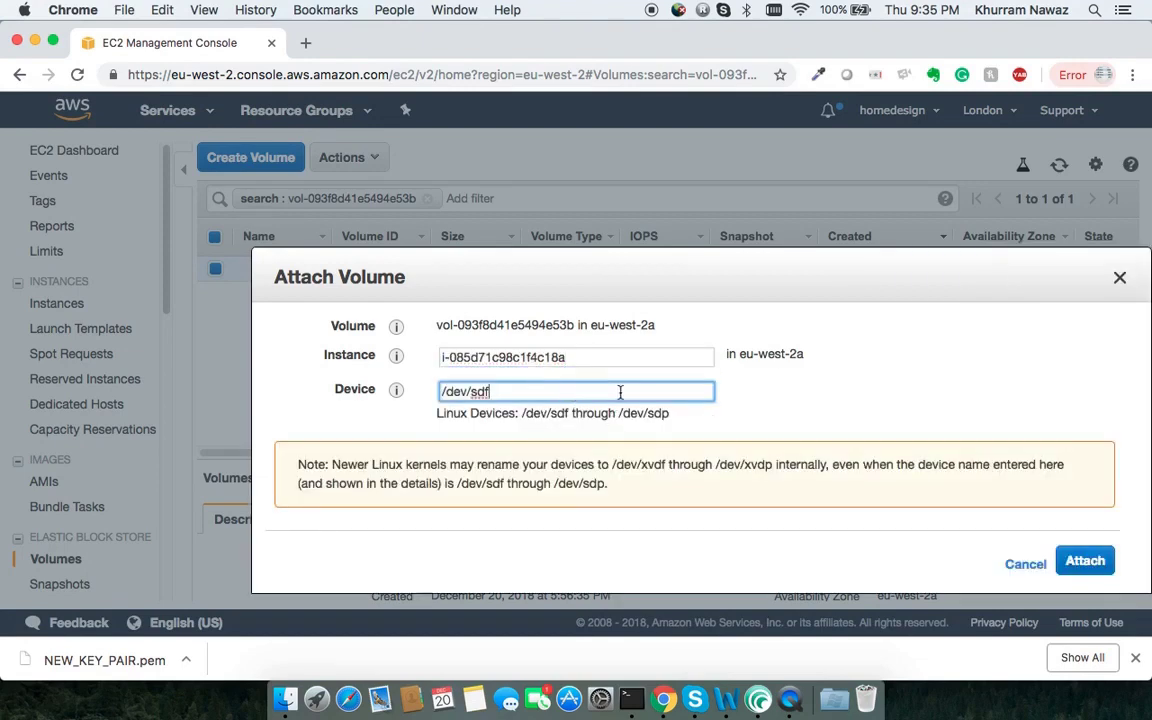
pyautogui.click(358, 389)
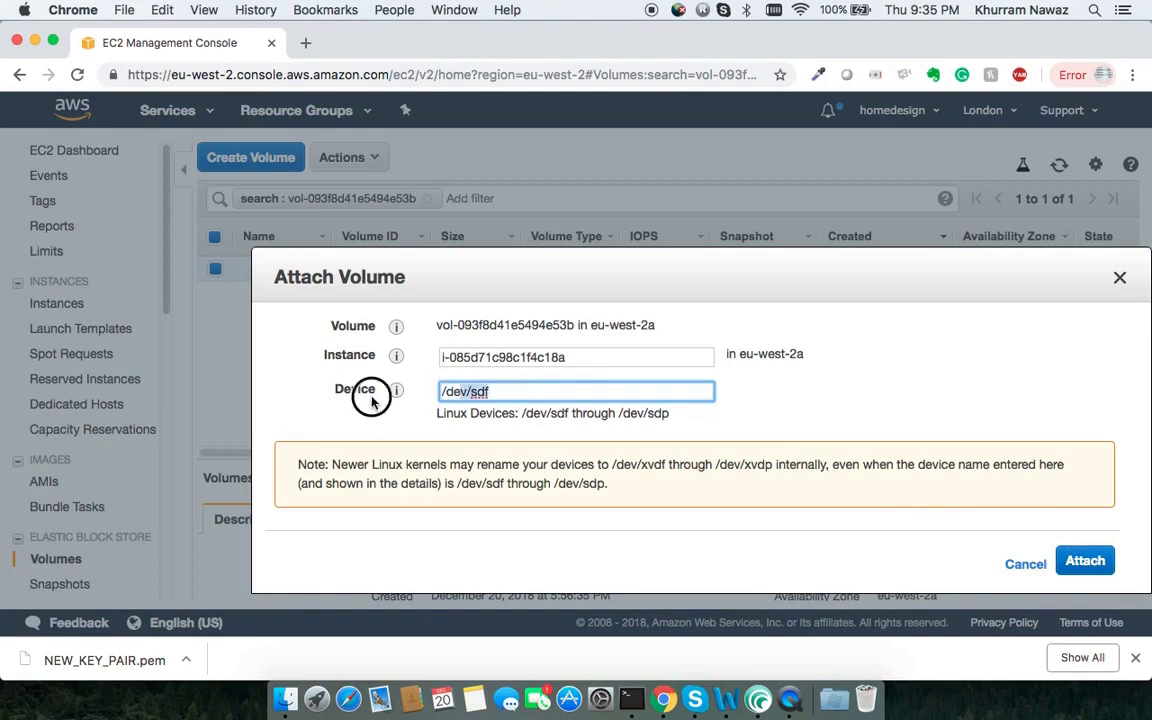
pyautogui.click(1086, 563)
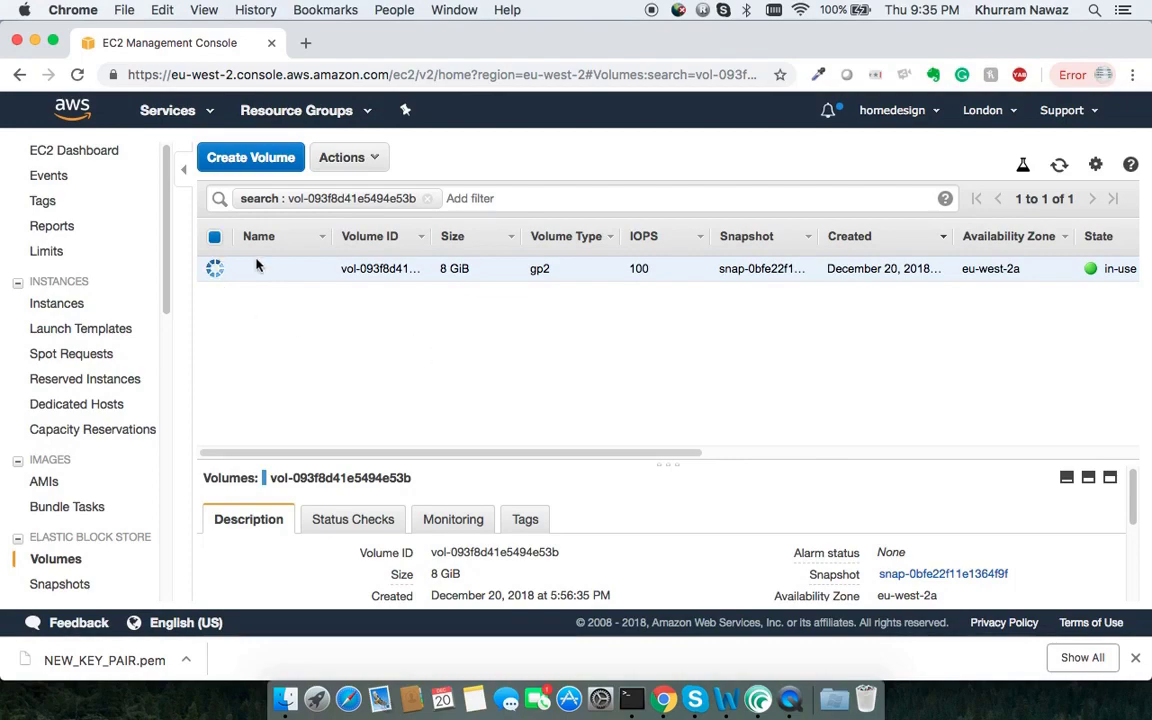
pyautogui.click(1059, 164)
# Step: Switch to Terminal and clear the screen of the previous session's output
pyautogui.click(631, 703)
pyautogui.write('cl')
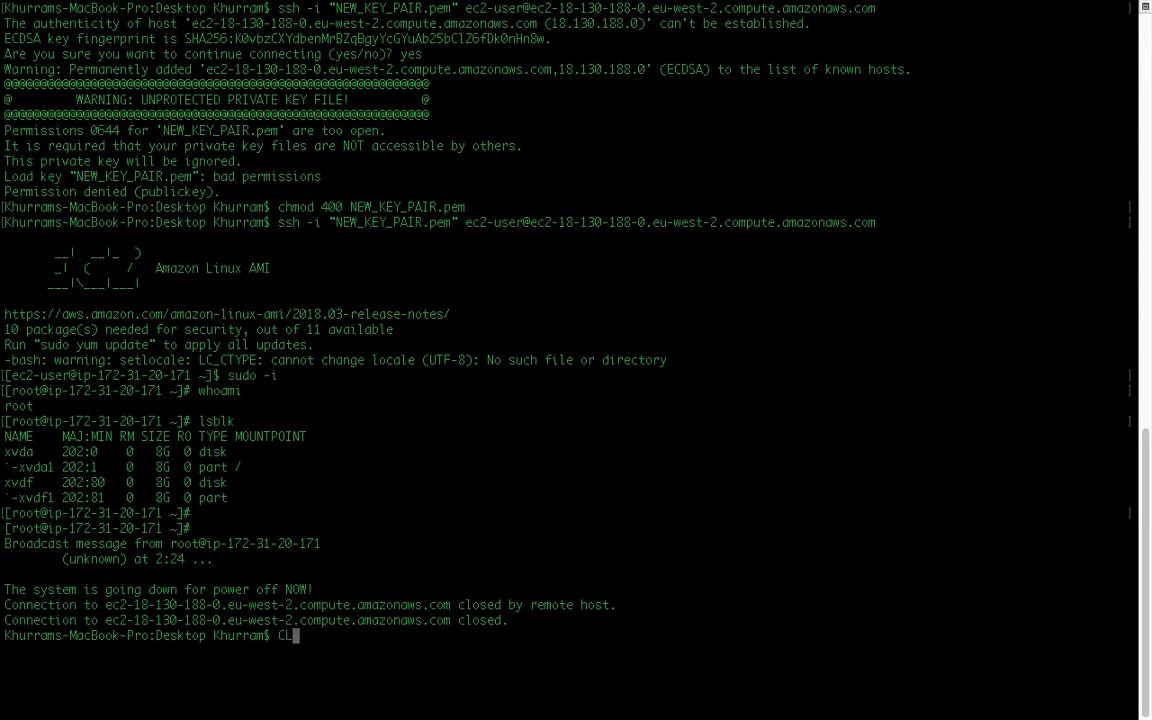
pyautogui.write('ear')
pyautogui.press('Return')
pyautogui.press('Return')
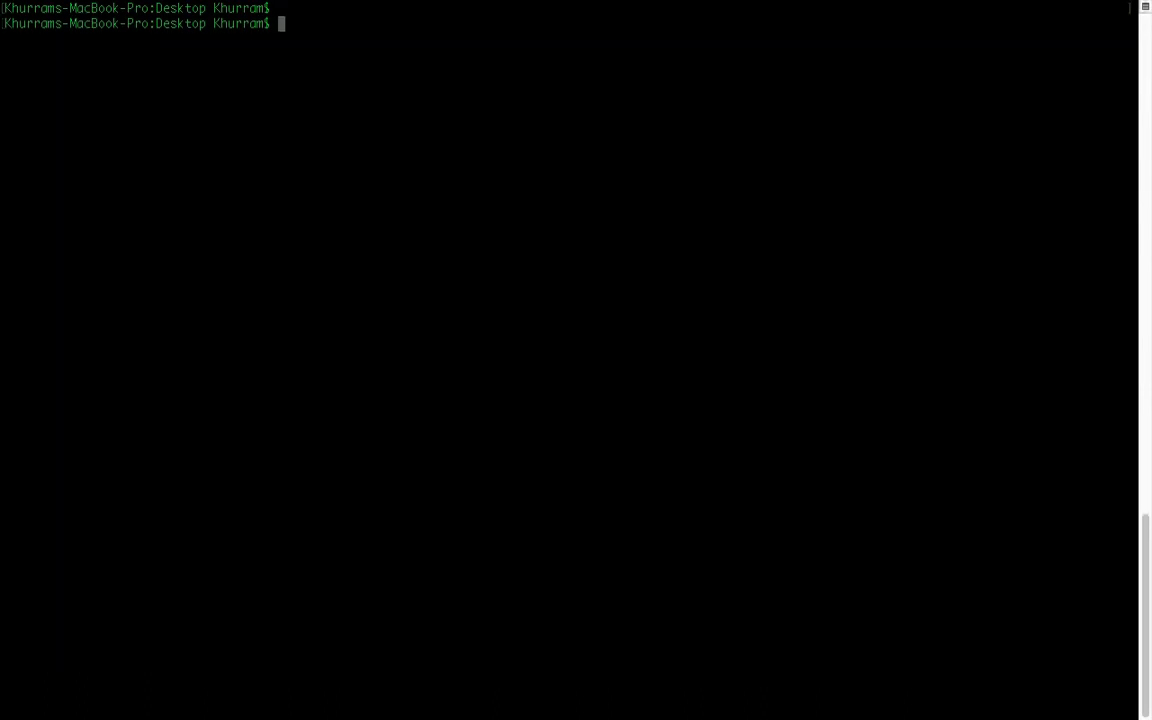
pyautogui.press('Return')
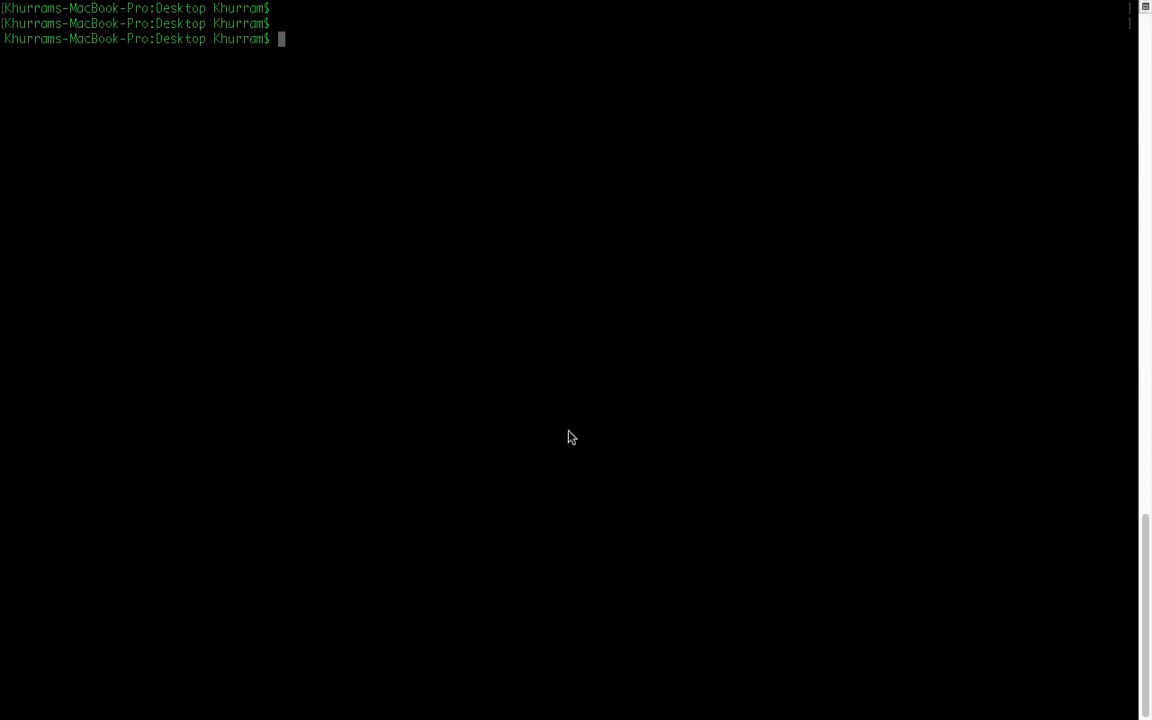
# Step: Switch to Chrome, open the connection instructions for the SSH_KEY_RECOVERY instance and copy the example SSH command using NEW_KEY_PAIR.pem
pyautogui.hotkey('ctrl', 'Left')
pyautogui.click(60, 304)
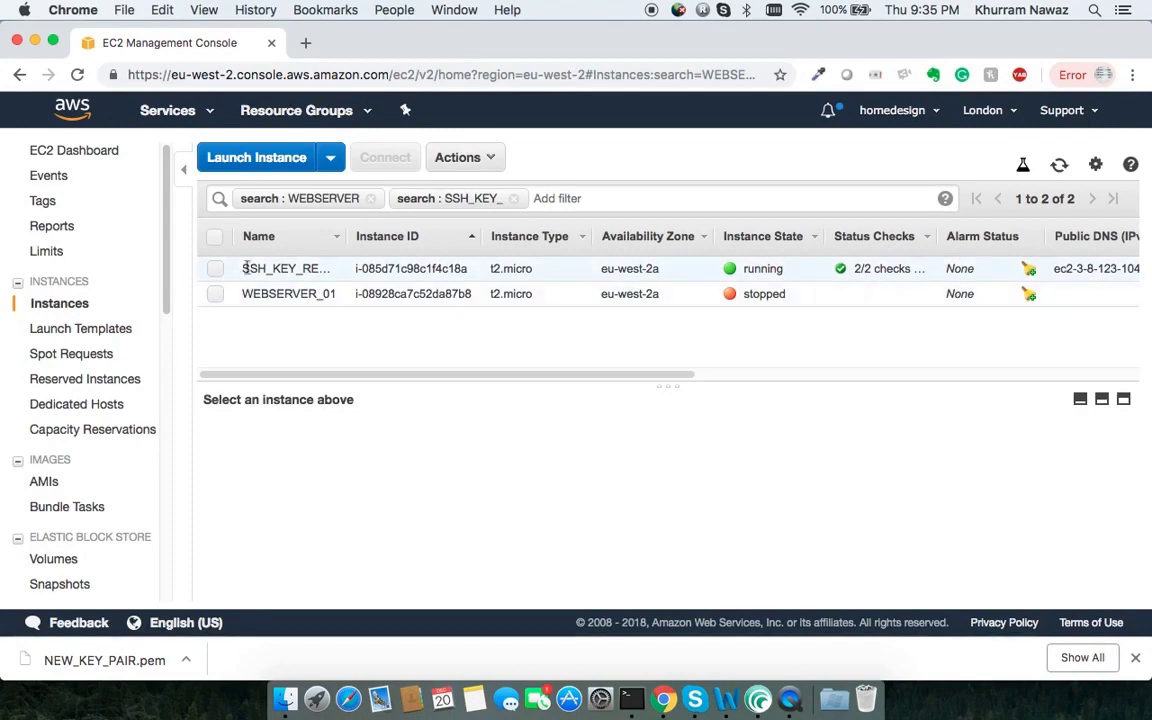
pyautogui.click(216, 270)
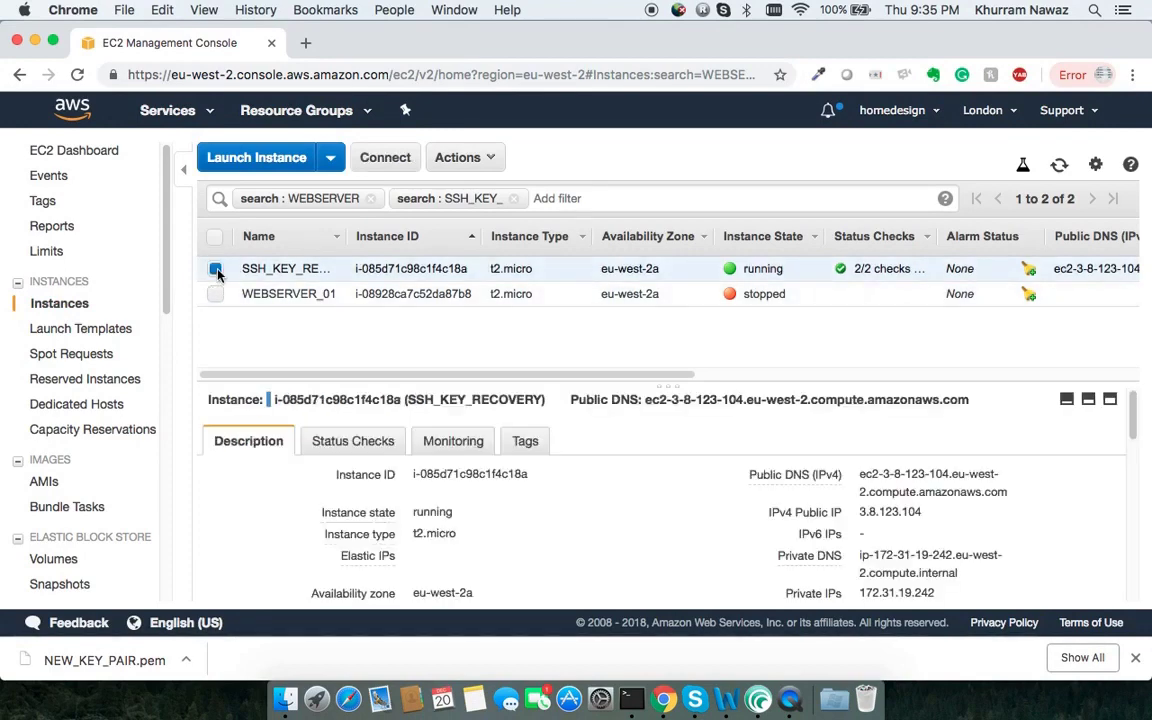
pyautogui.click(398, 170)
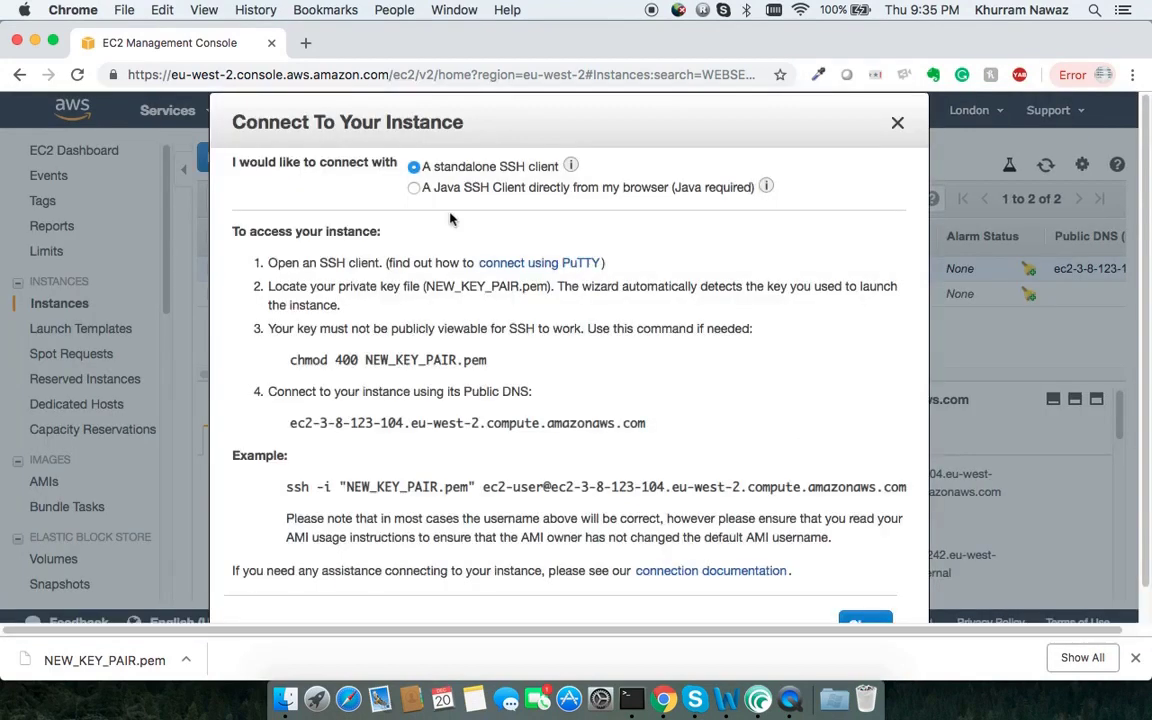
pyautogui.moveTo(624, 478); pyautogui.dragTo(905, 487)
pyautogui.press('super+c')
pyautogui.rightClick(905, 487)
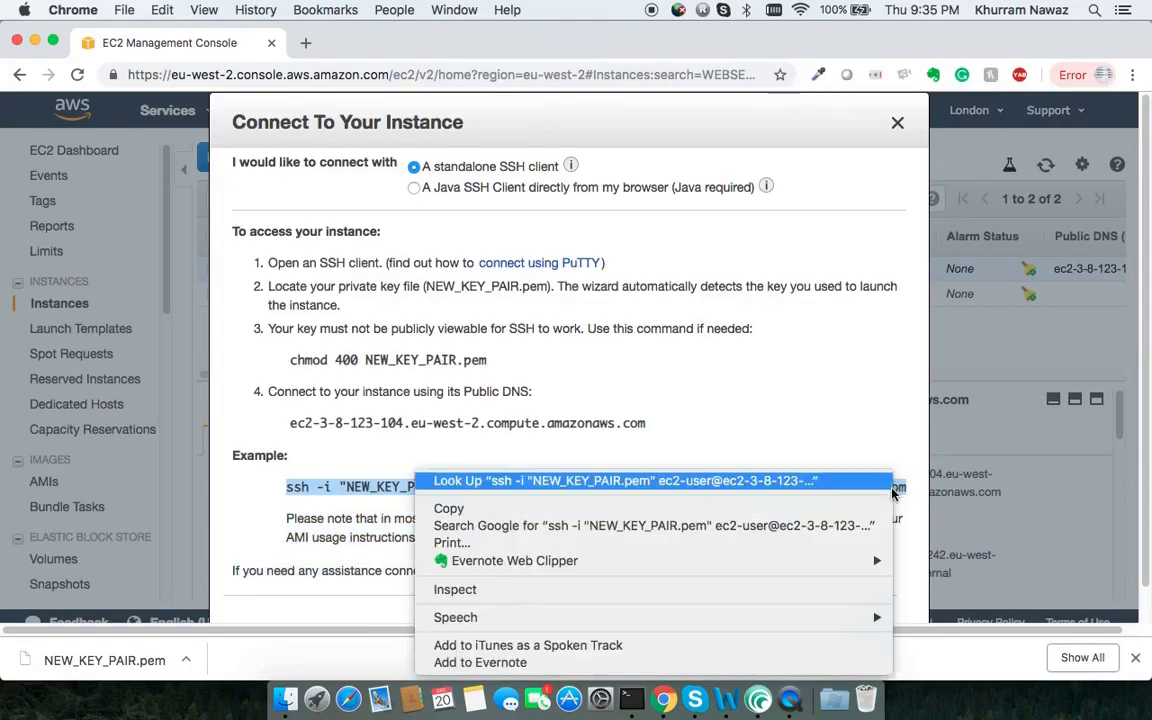
pyautogui.click(805, 506)
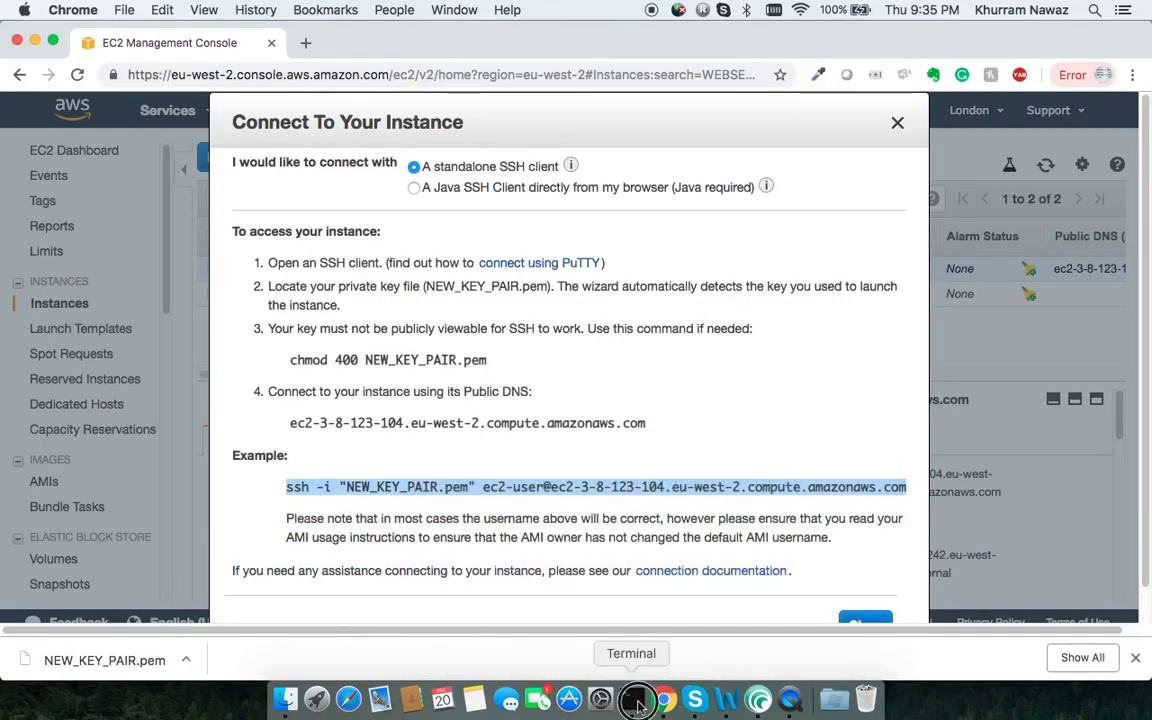
# Step: Switch to Terminal, try to connect with the copied SSH command and accept the host's authenticity with yes
pyautogui.click(631, 699)
pyautogui.press('super+v')
pyautogui.press('Return')
pyautogui.write('yes')
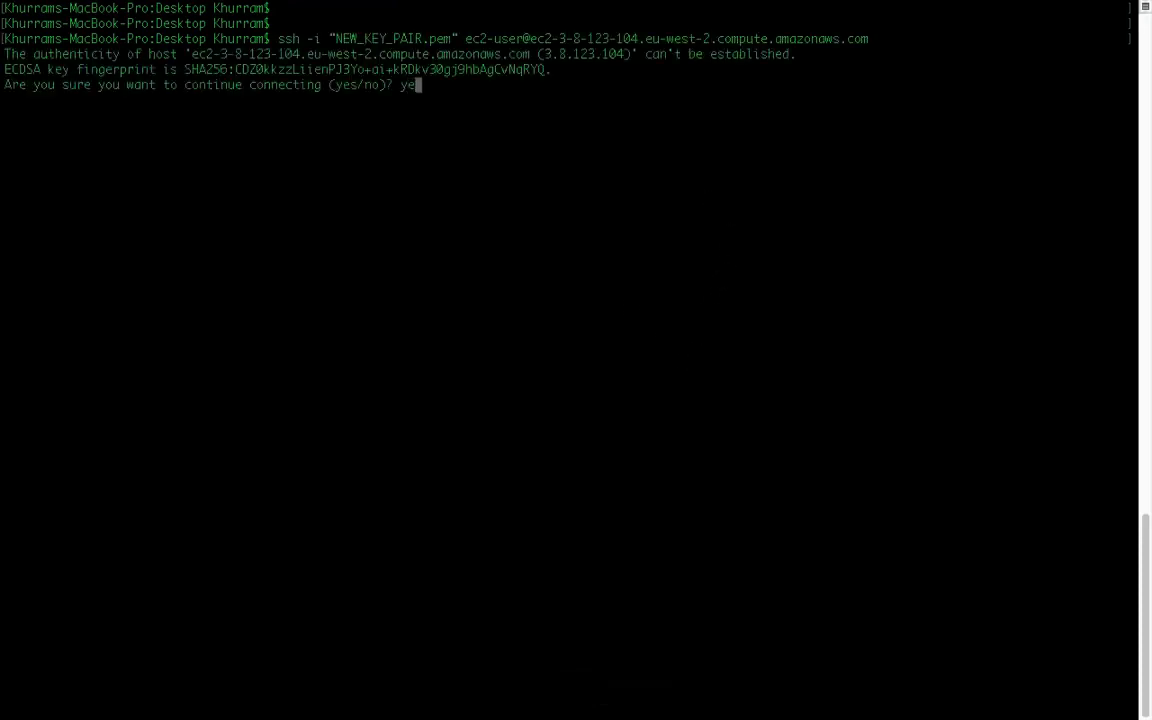
pyautogui.press('Return')
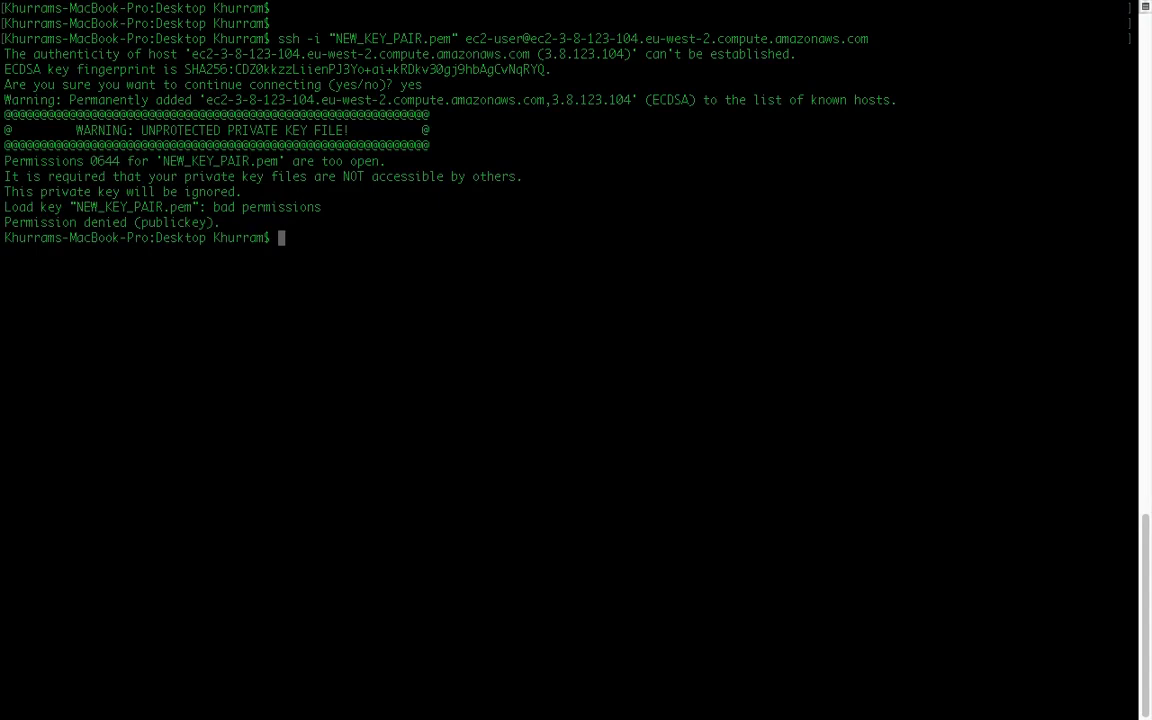
# Step: Restrict the private key file's permissions with chmod 400 NEW_KEY_PAIR.pem
pyautogui.write('chmod 400 NEW_KE')
pyautogui.press('Tab')
pyautogui.press('Return')
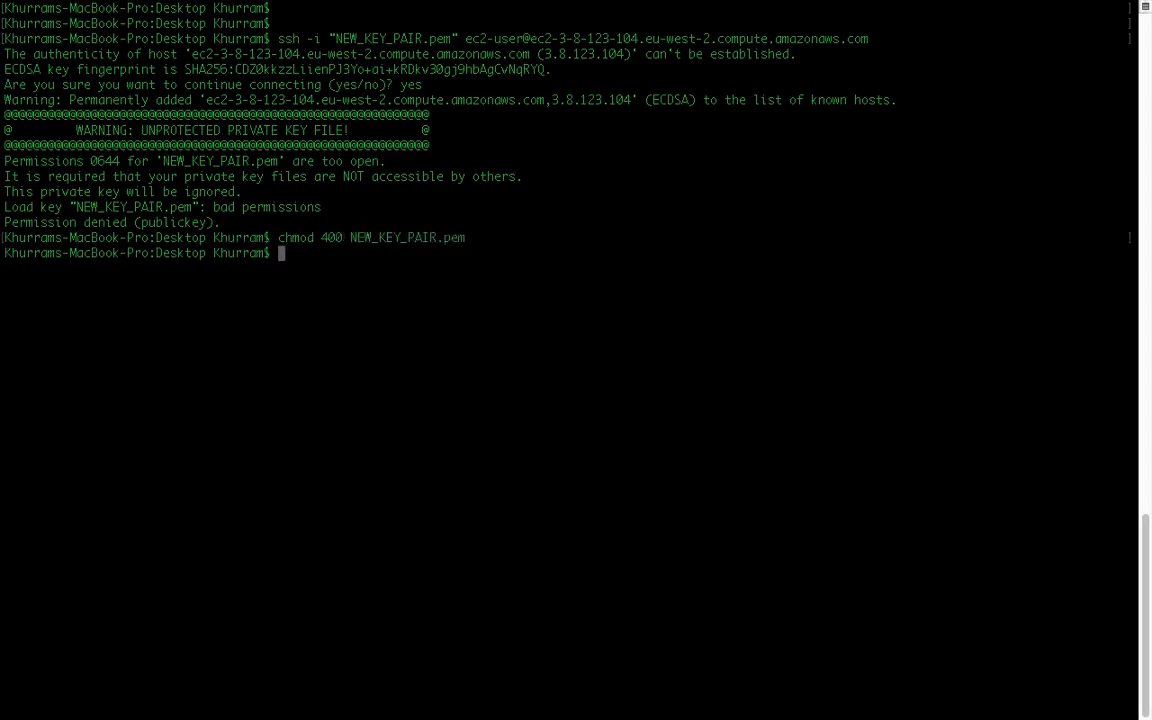
# Step: Rerun the SSH command to log in to the SSH_KEY_RECOVERY instance as ec2-user
pyautogui.press('Up')
pyautogui.press('Up')
pyautogui.press('Return')
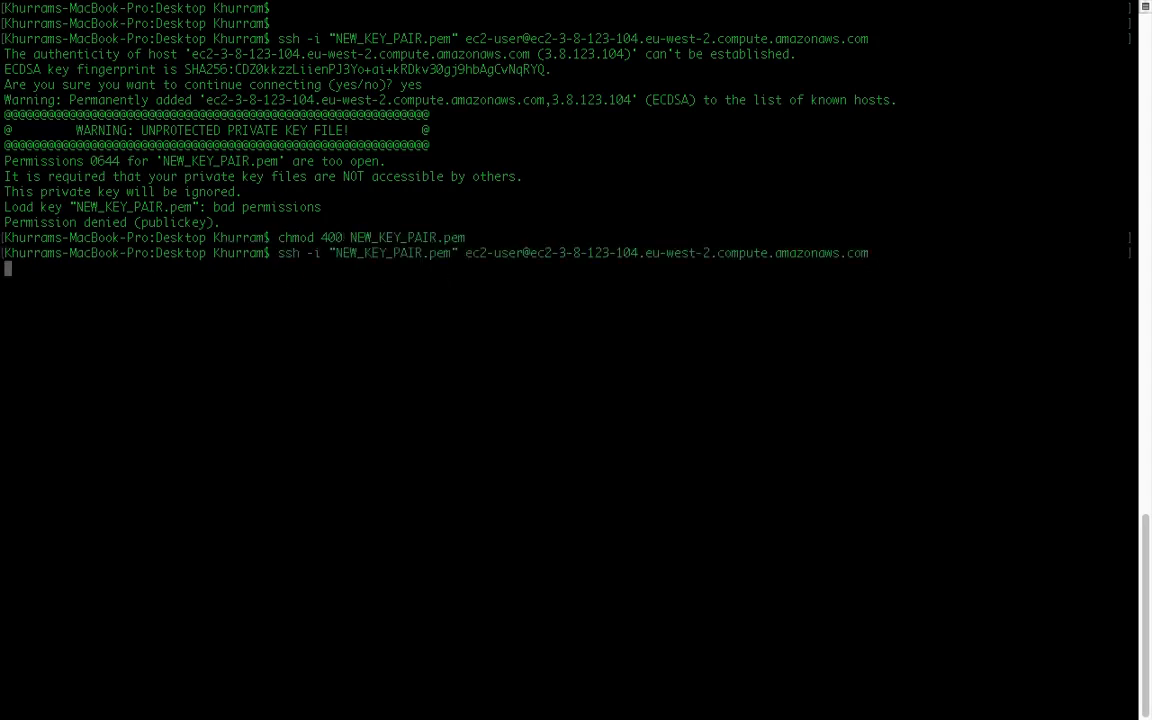
pyautogui.press('Return')
pyautogui.press('Return')
pyautogui.press('Return')
# Step: Start a root shell on the instance with sudo -i
pyautogui.write('sud')
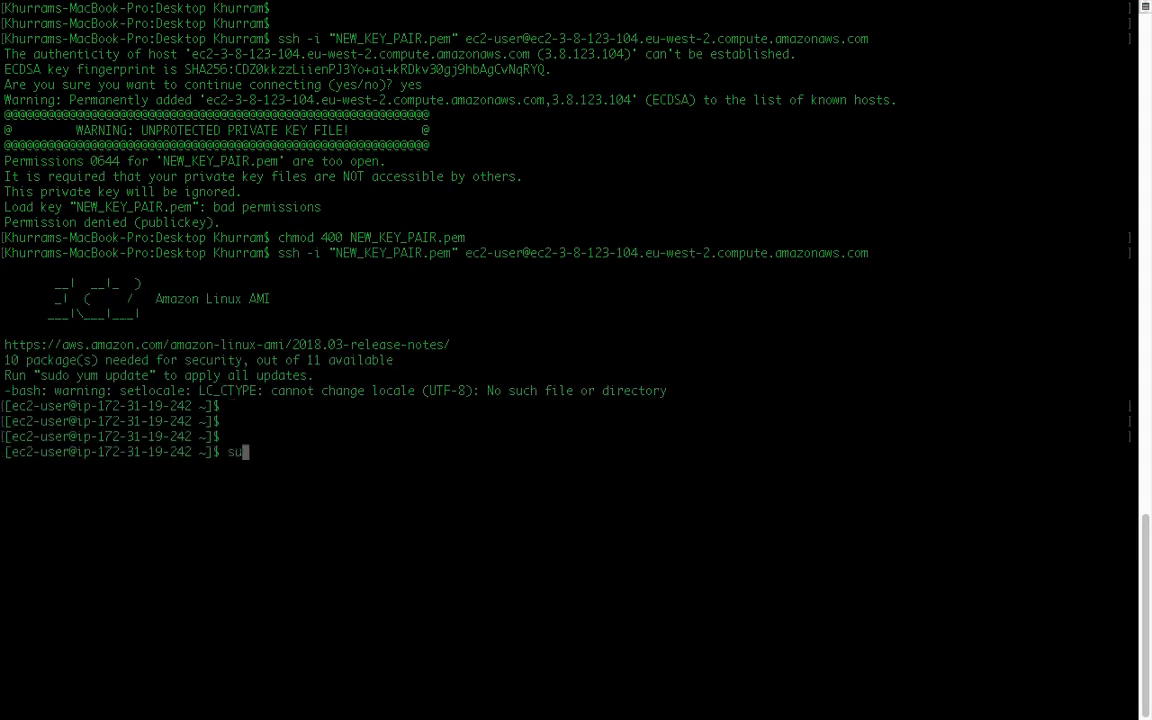
pyautogui.write('o i')
pyautogui.press('BackSpace')
pyautogui.write('-i')
pyautogui.press('Return')
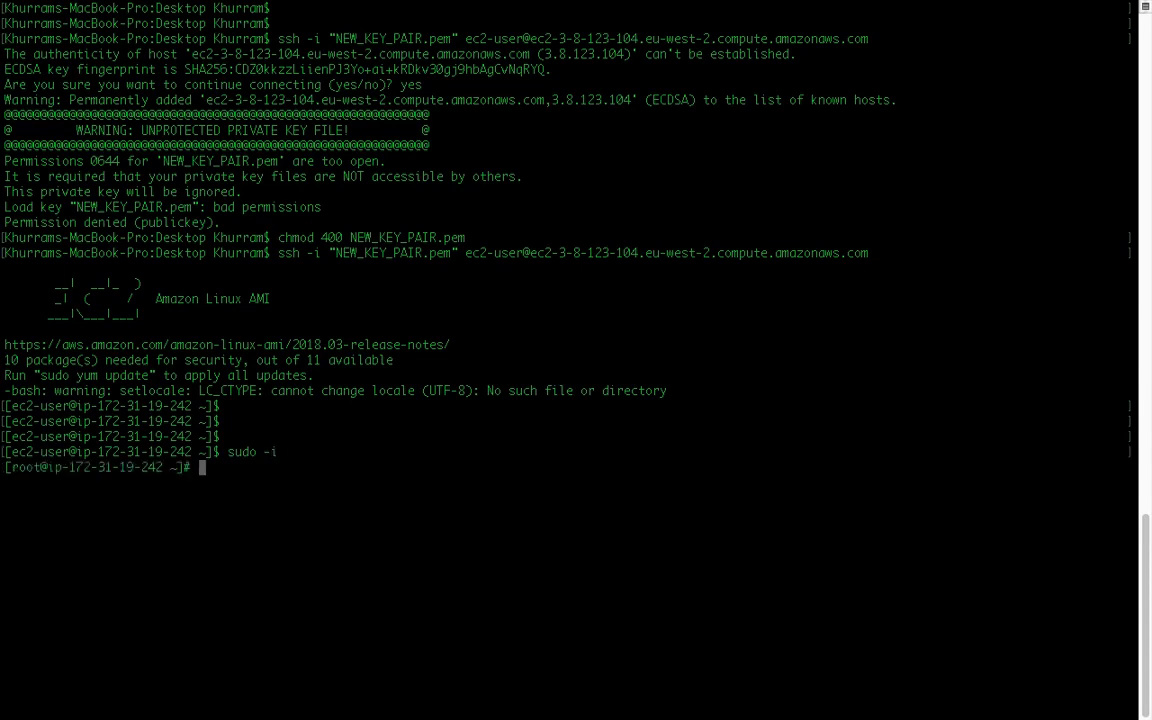
pyautogui.press('Return')
pyautogui.press('Return')
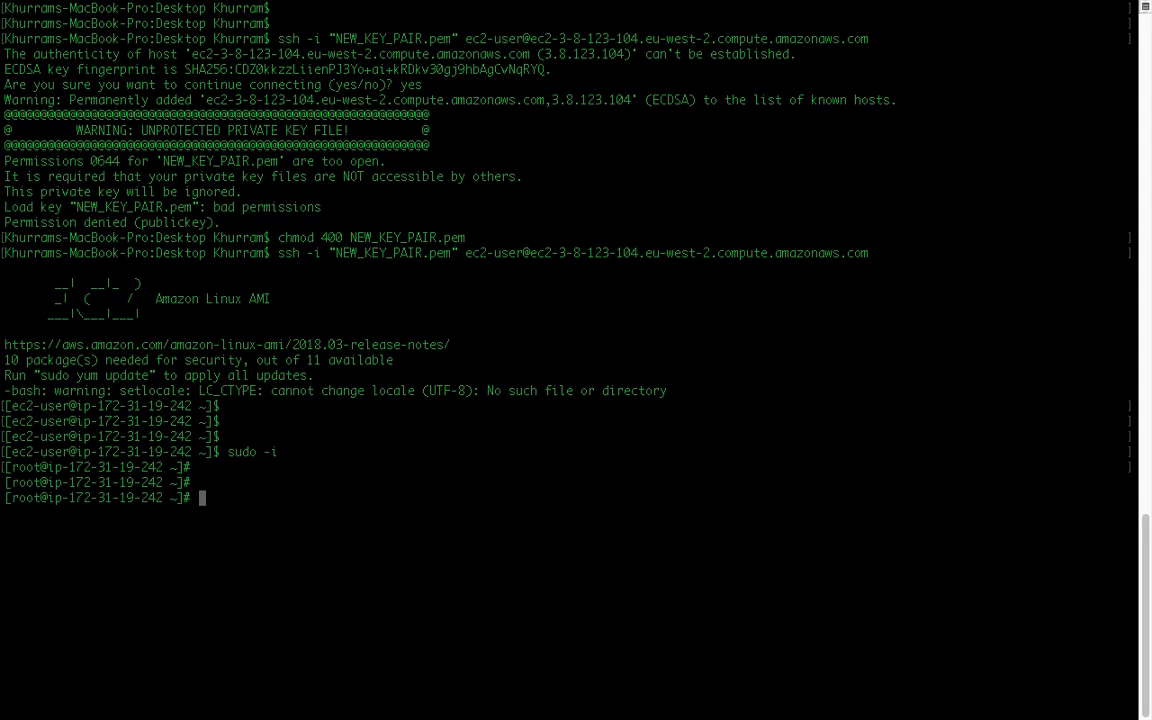
# Step: List the instance's block devices with lsblk and check the attached xvdf disk and its partition
pyautogui.write('lsblk')
pyautogui.press('Return')
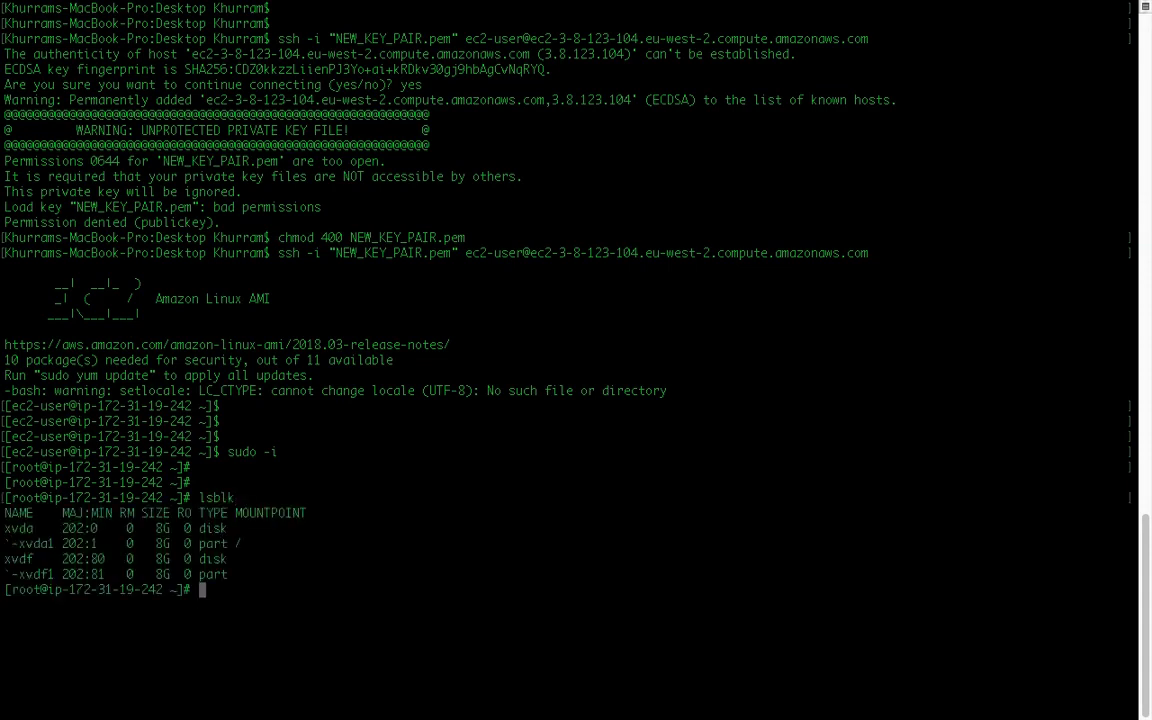
pyautogui.click(20, 570)
pyautogui.doubleClick(20, 570)
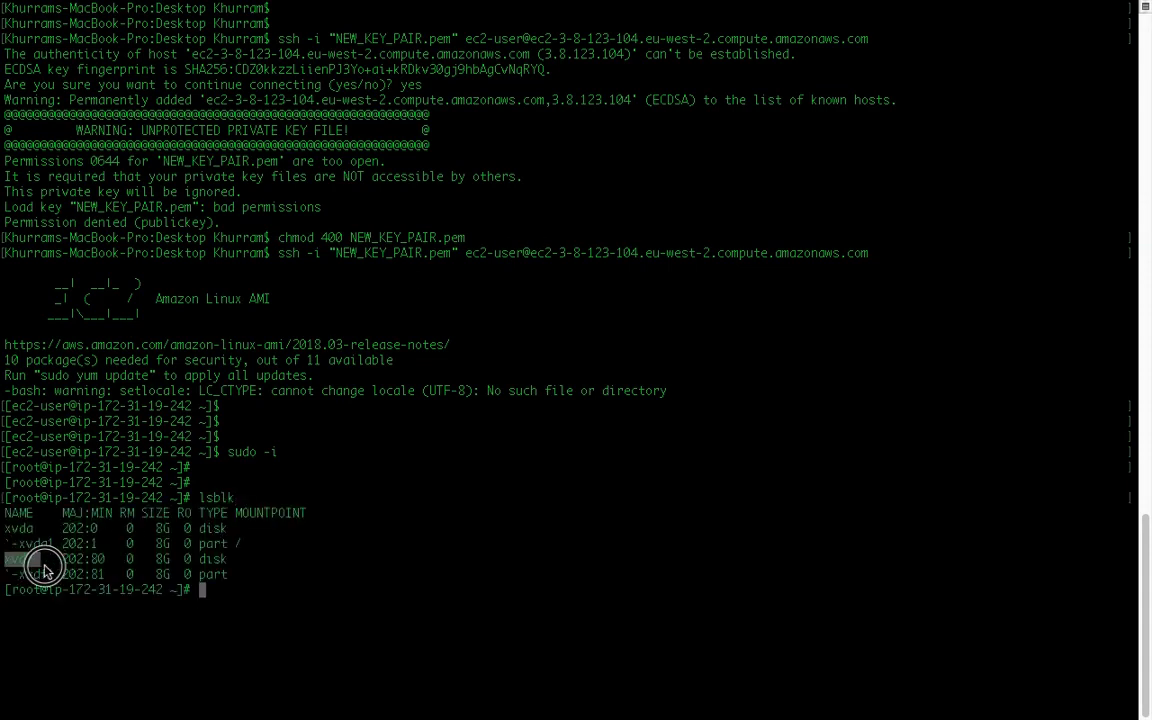
pyautogui.click(450, 558)
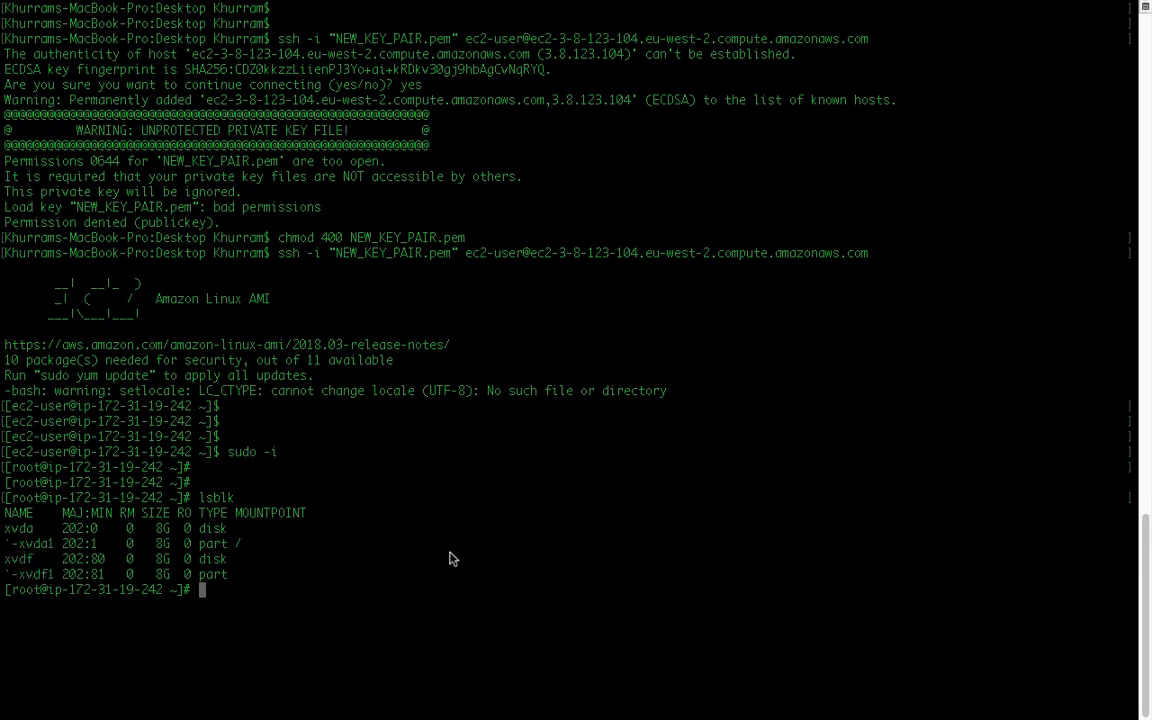
# Step: Create the directory /mnt/key-recovery and mount /dev/xvdf1 on it
pyautogui.write('mkdir /mnt/key-')
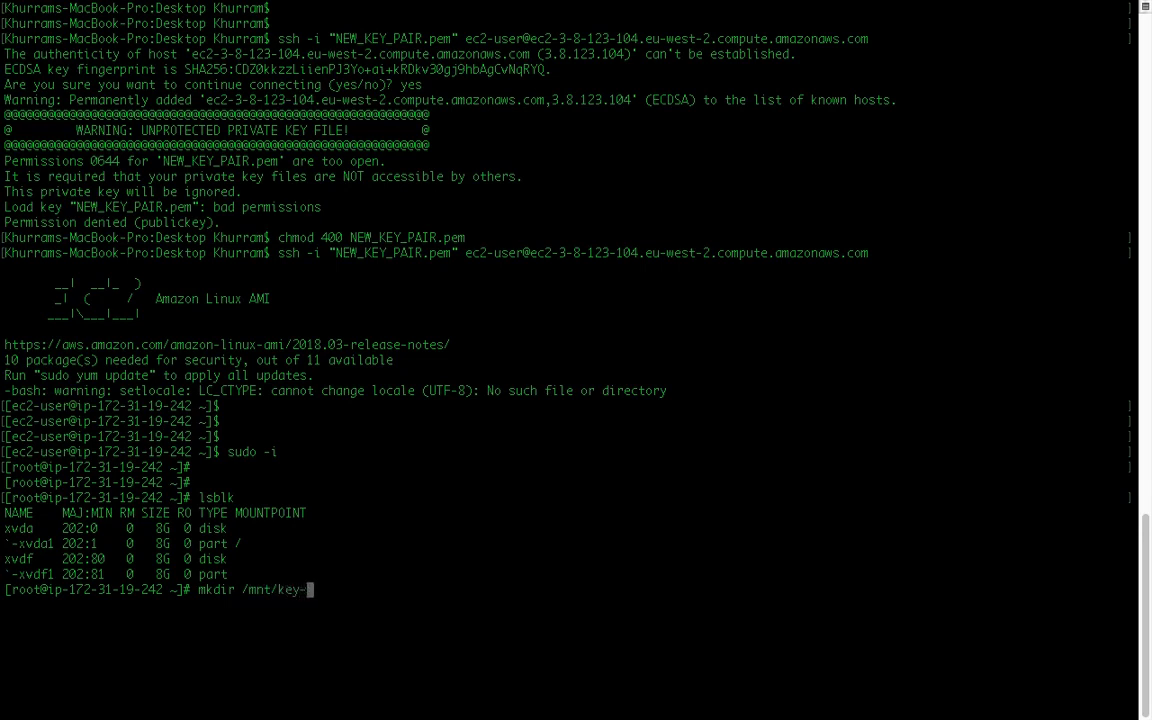
pyautogui.write('recovery')
pyautogui.press('Return')
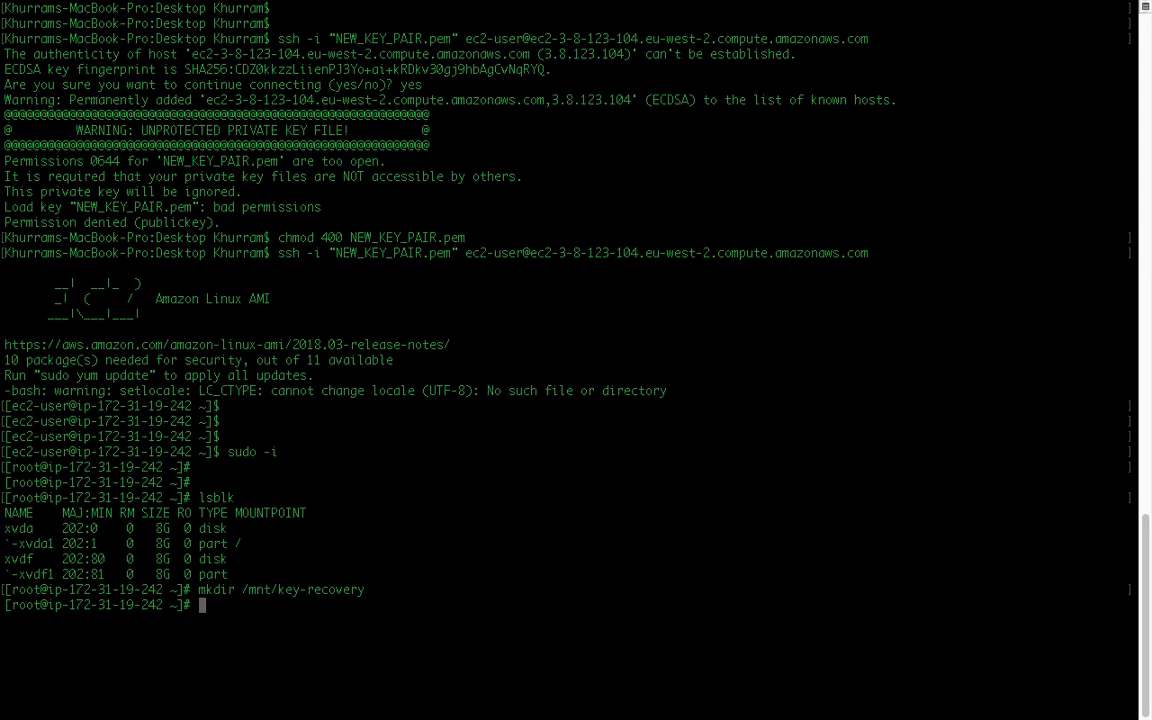
pyautogui.write('mount /dev/xvdf1 ')
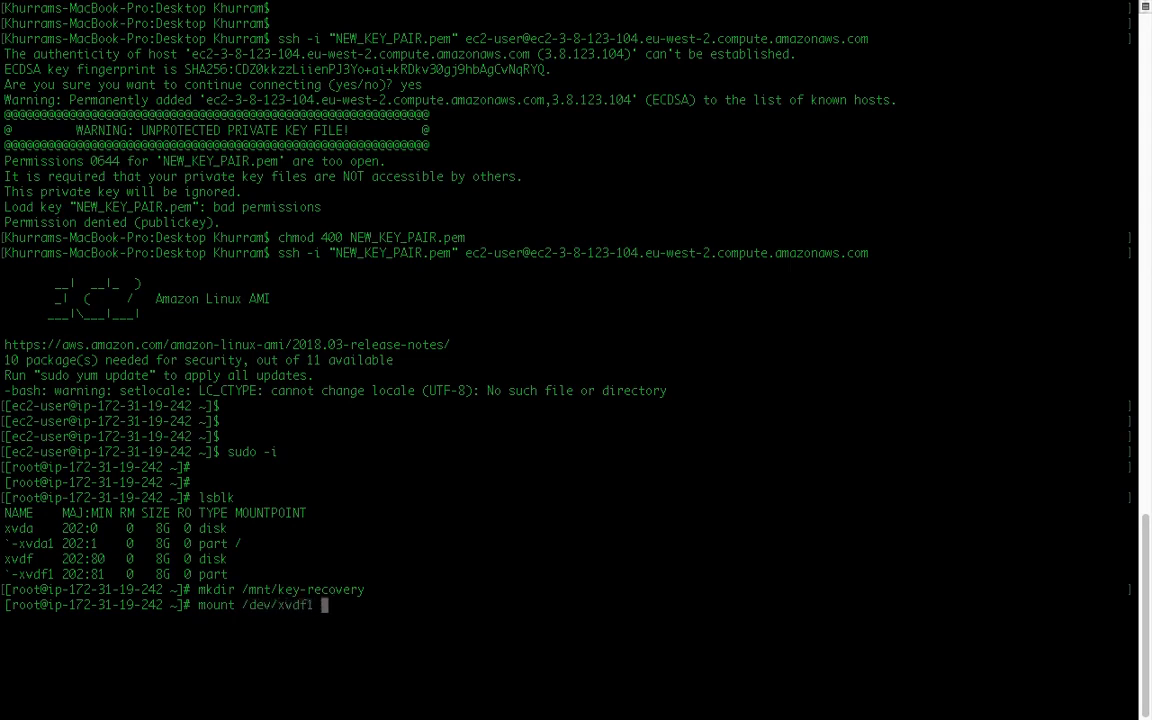
pyautogui.write('/mnt/key')
pyautogui.press('Tab')
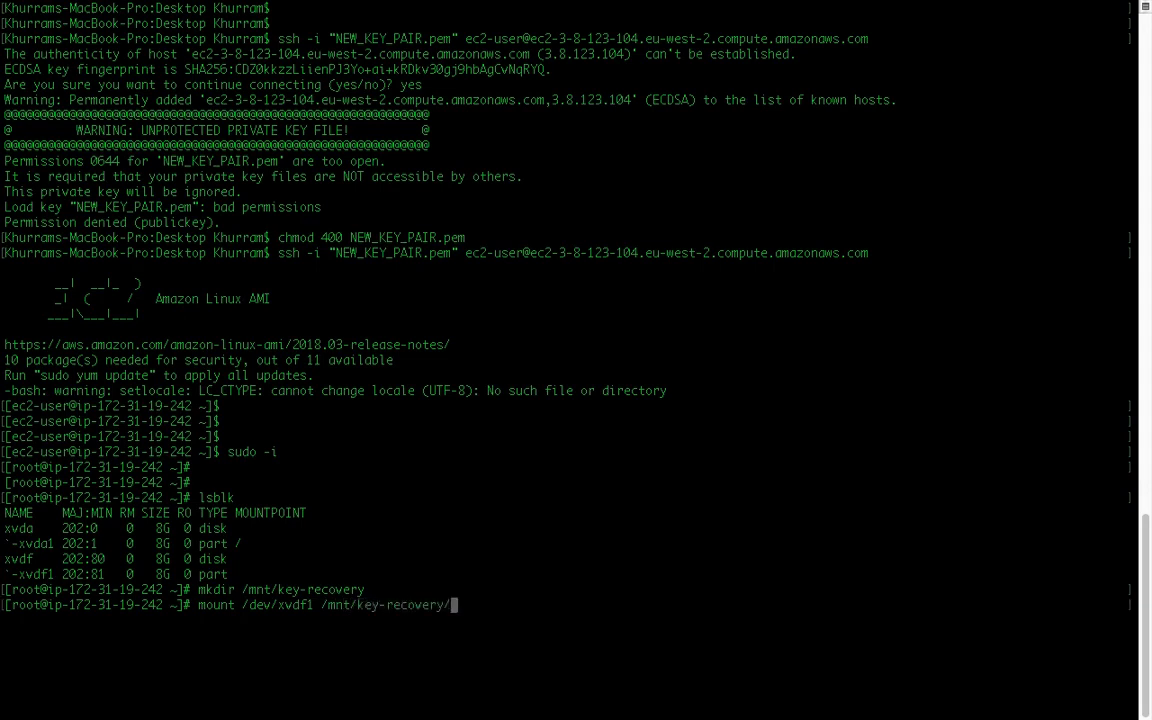
pyautogui.press('Return')
# Step: List the block devices again with lsblk and check the mount point of xvdf1
pyautogui.write('lsb')
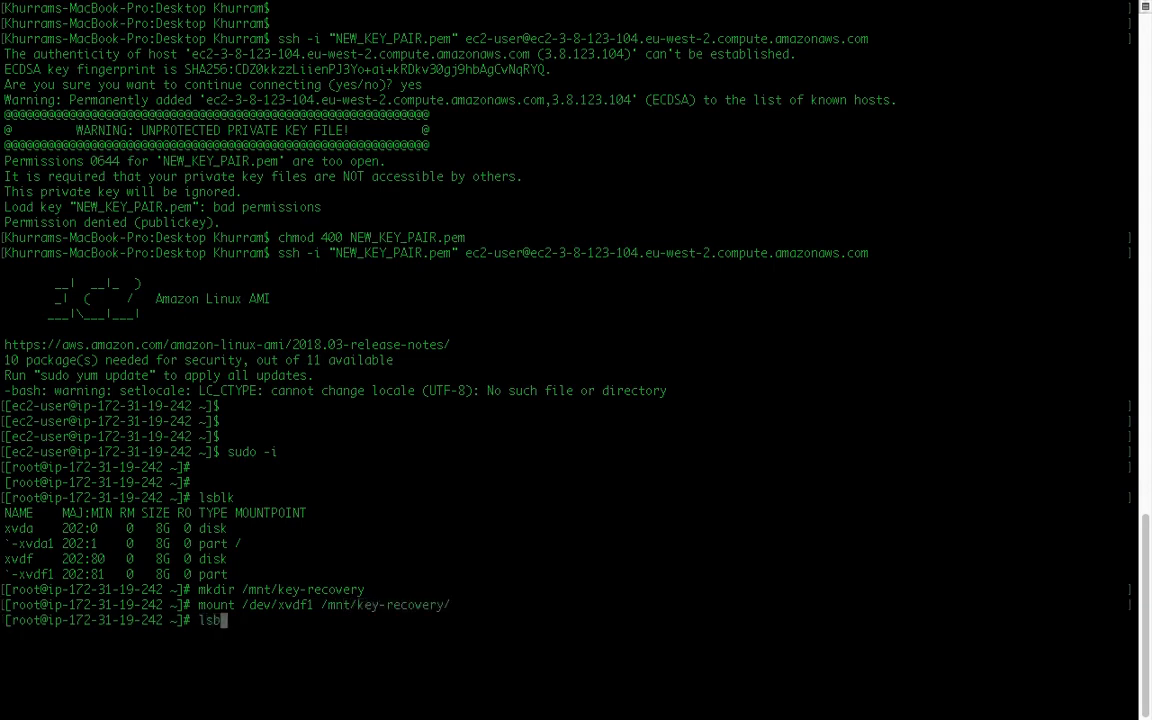
pyautogui.write('s')
pyautogui.press('BackSpace')
pyautogui.write('lk')
pyautogui.press('Return')
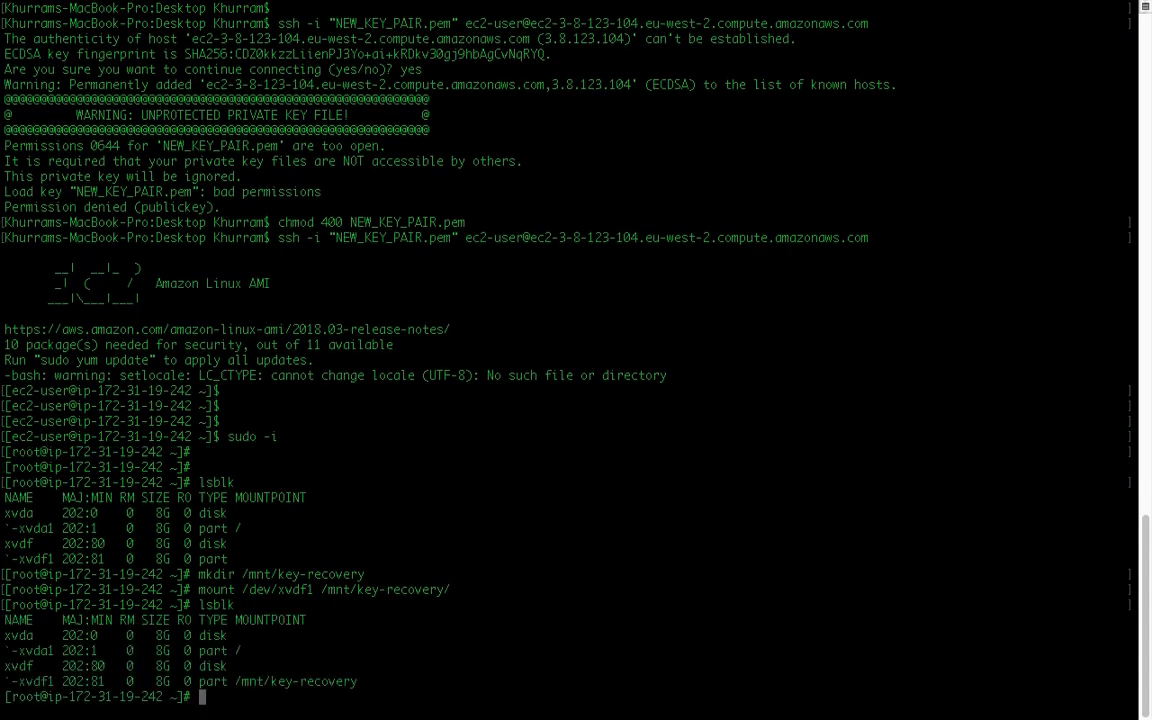
pyautogui.moveTo(48, 681); pyautogui.dragTo(415, 687)
pyautogui.click(437, 661)
# Step: Copy /home/ec2-user/.ssh/authorized_keys to /mnt/key-recovery/home/ec2-user/.ssh/ and confirm overwriting the existing file with yes
pyautogui.write('cp /home//')
pyautogui.press('BackSpace')
pyautogui.write('ec2-user/.ssh/auth')
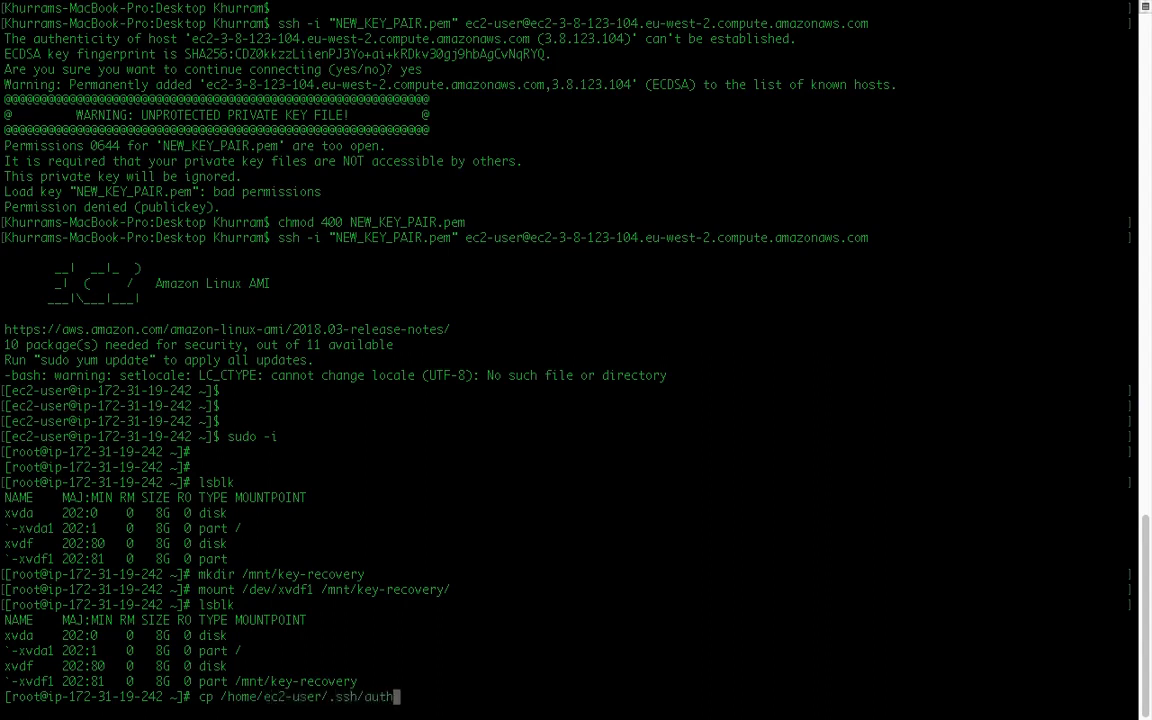
pyautogui.press('Tab')
pyautogui.write('/mn')
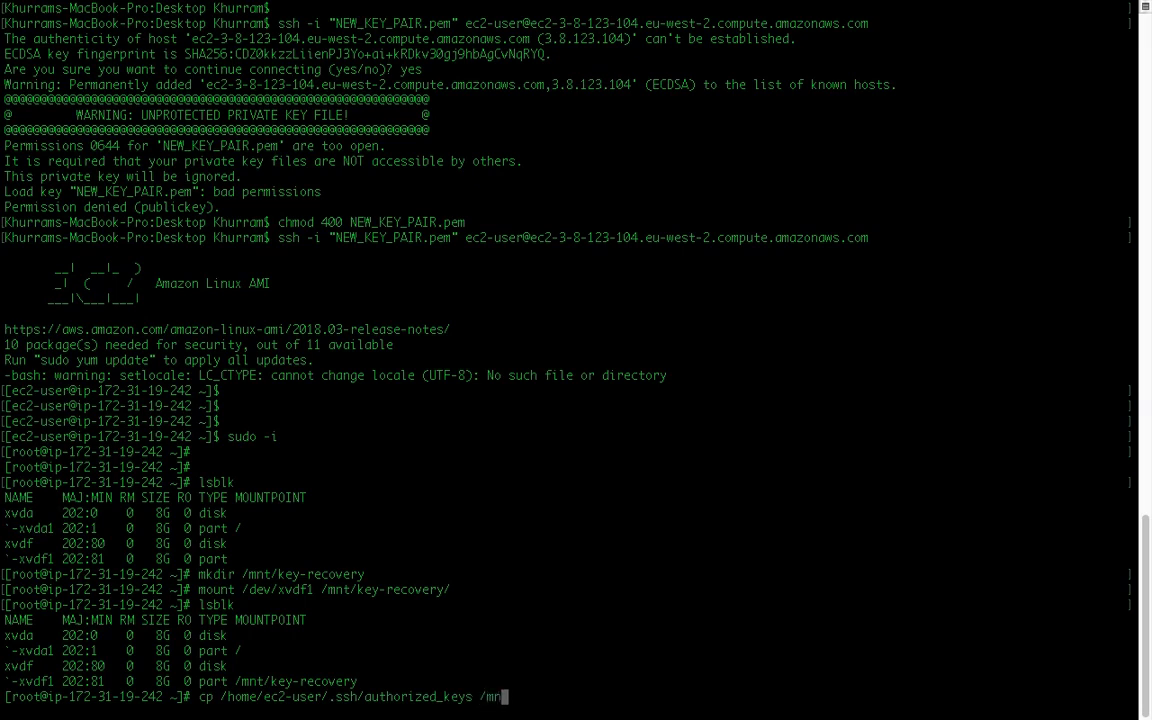
pyautogui.write('t/key-r')
pyautogui.press('Tab')
pyautogui.write('h')
pyautogui.press('Tab')
pyautogui.write('ec')
pyautogui.press('Tab')
pyautogui.write('.ss')
pyautogui.press('Tab')
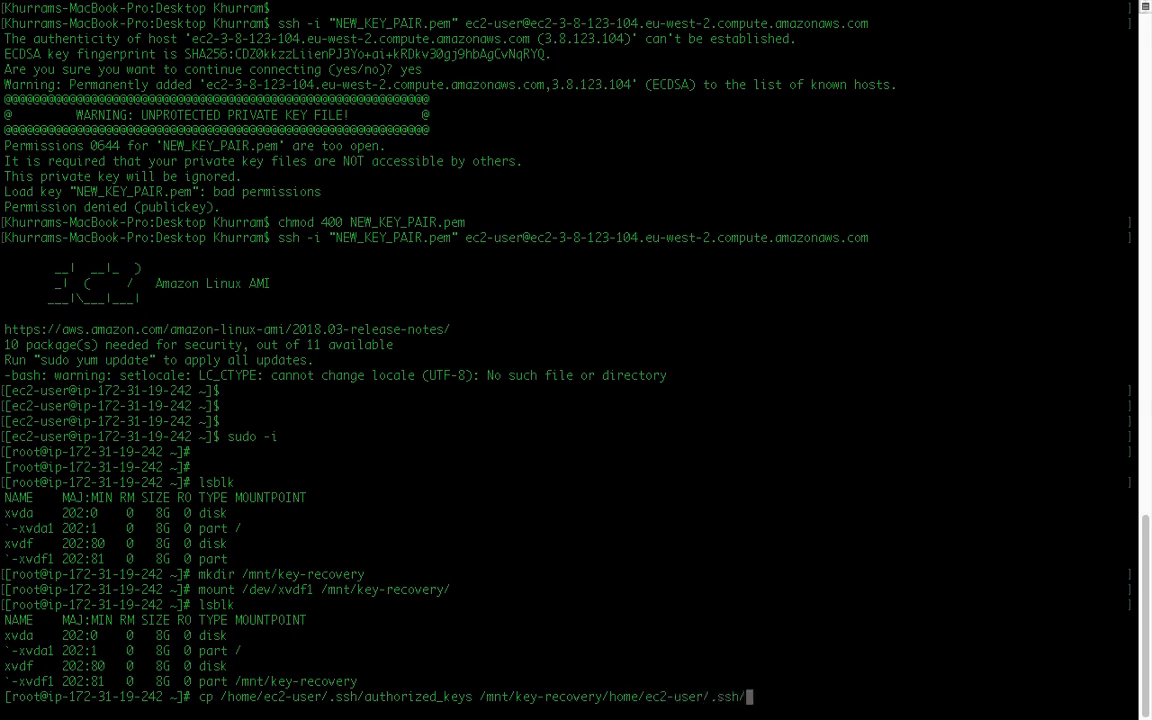
pyautogui.press('Return')
pyautogui.write('yes')
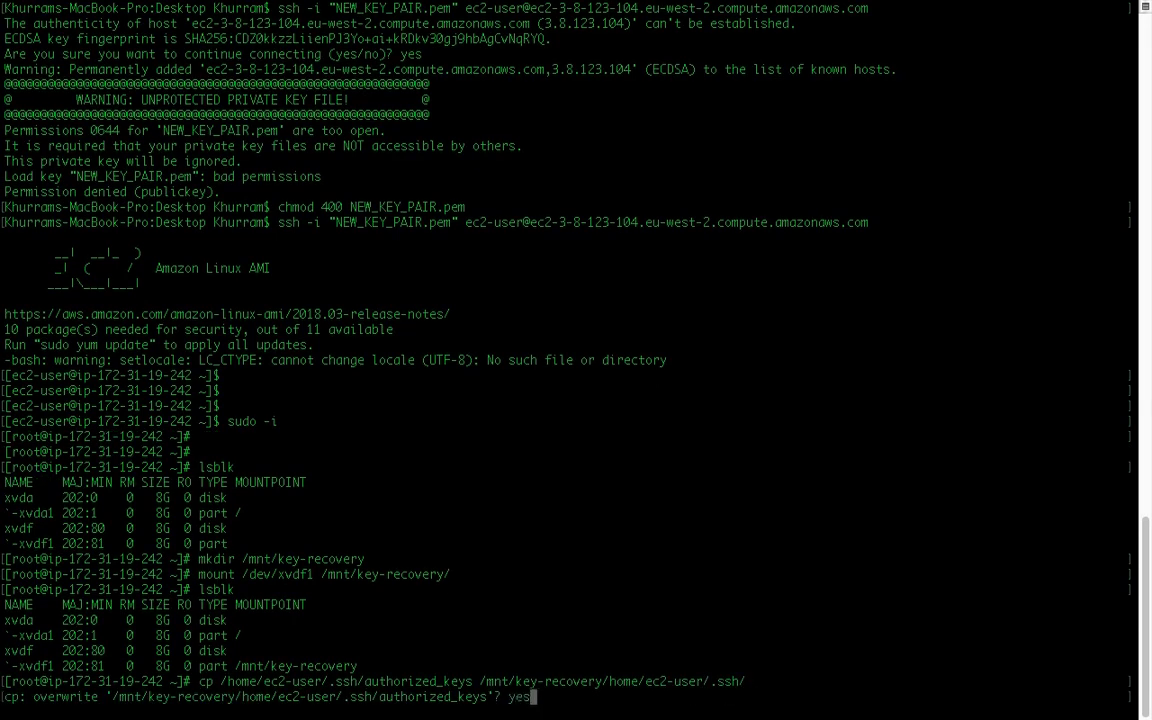
pyautogui.press('Return')
pyautogui.press('Return')
pyautogui.press('Return')
pyautogui.press('Return')
pyautogui.press('Return')
pyautogui.press('Return')
pyautogui.press('Return')
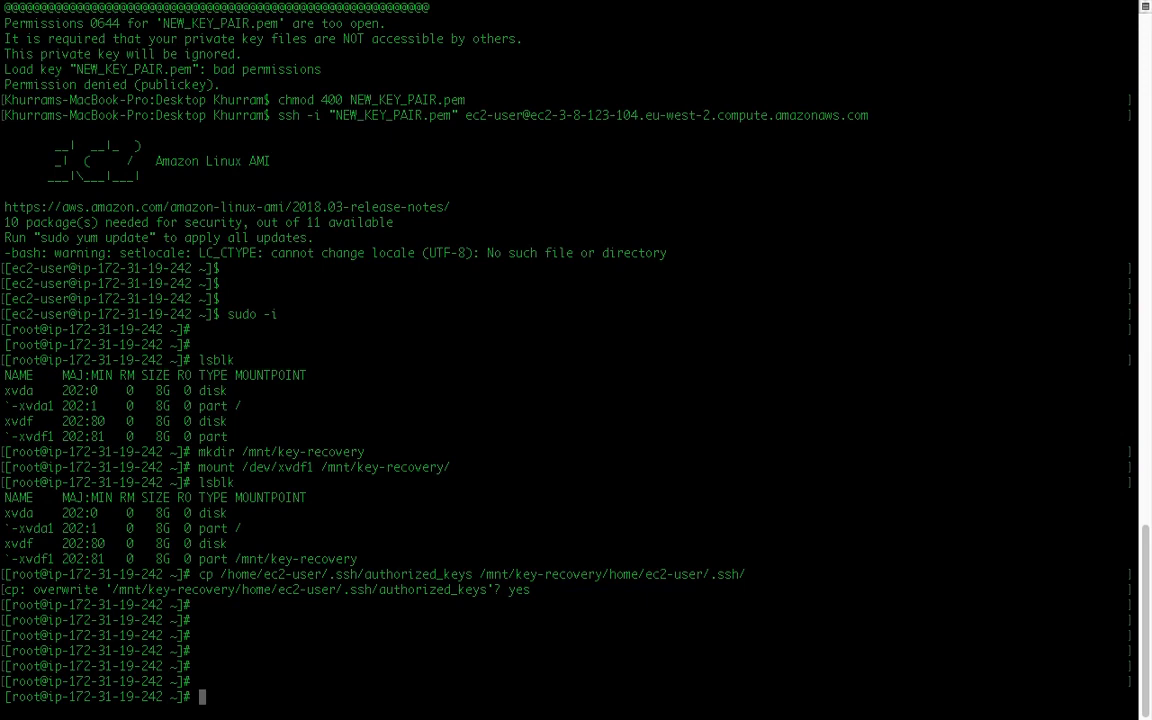
# Step: Unmount /mnt/key-recovery/ and shut down the recovery instance with init 0
pyautogui.write('umount /mnt/key-recovery/')
pyautogui.press('Return')
pyautogui.press('Return')
pyautogui.press('Return')
pyautogui.press('Return')
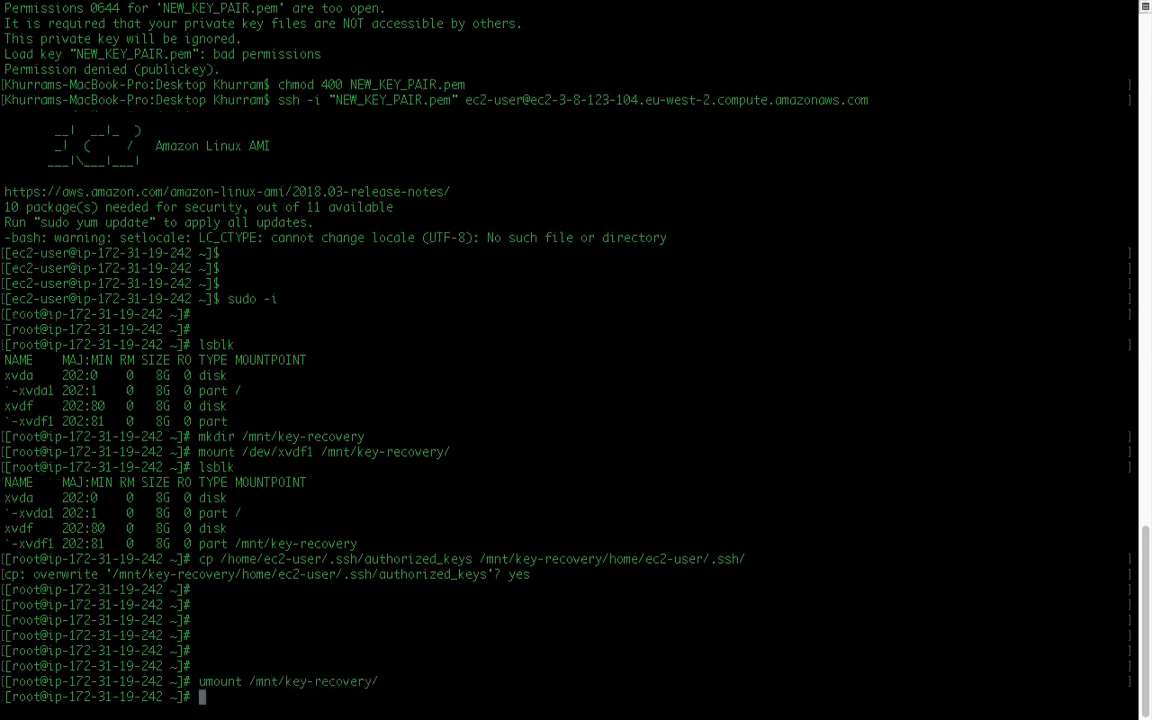
pyautogui.write('init 0')
pyautogui.press('Return')
# Step: Switch to Chrome, close the connection instructions and refresh the instances list until SSH_KEY_RECOVERY has stopped
pyautogui.hotkey('ctrl', 'Left')
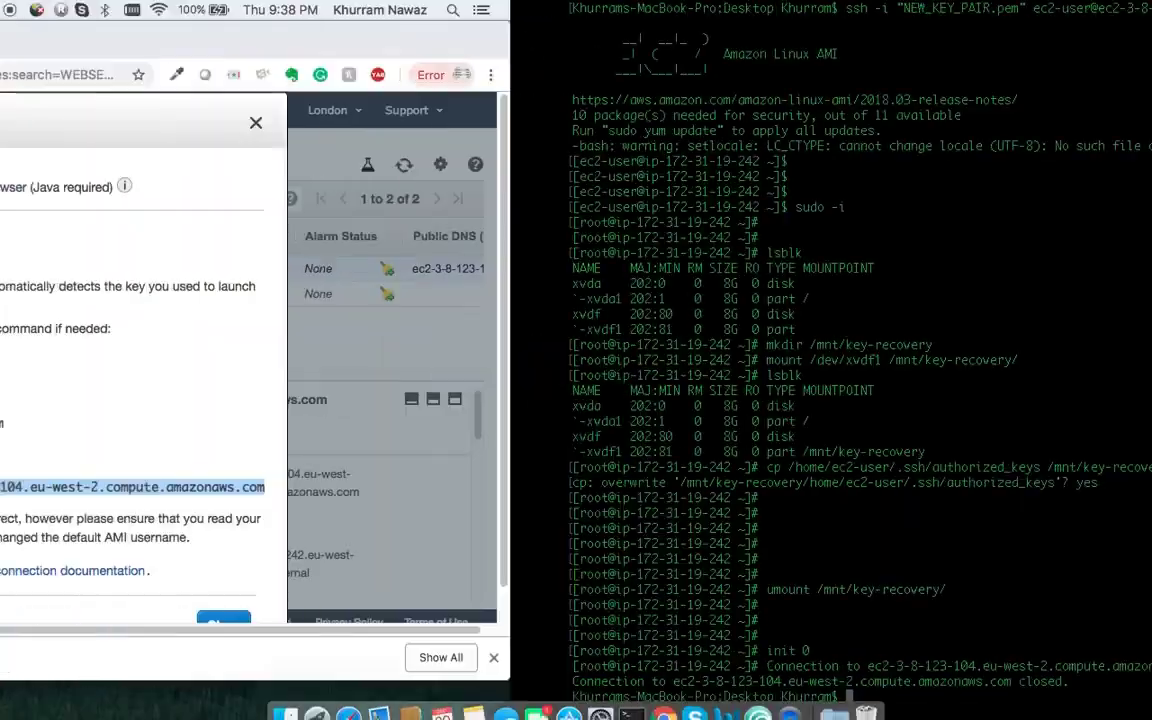
pyautogui.click(848, 622)
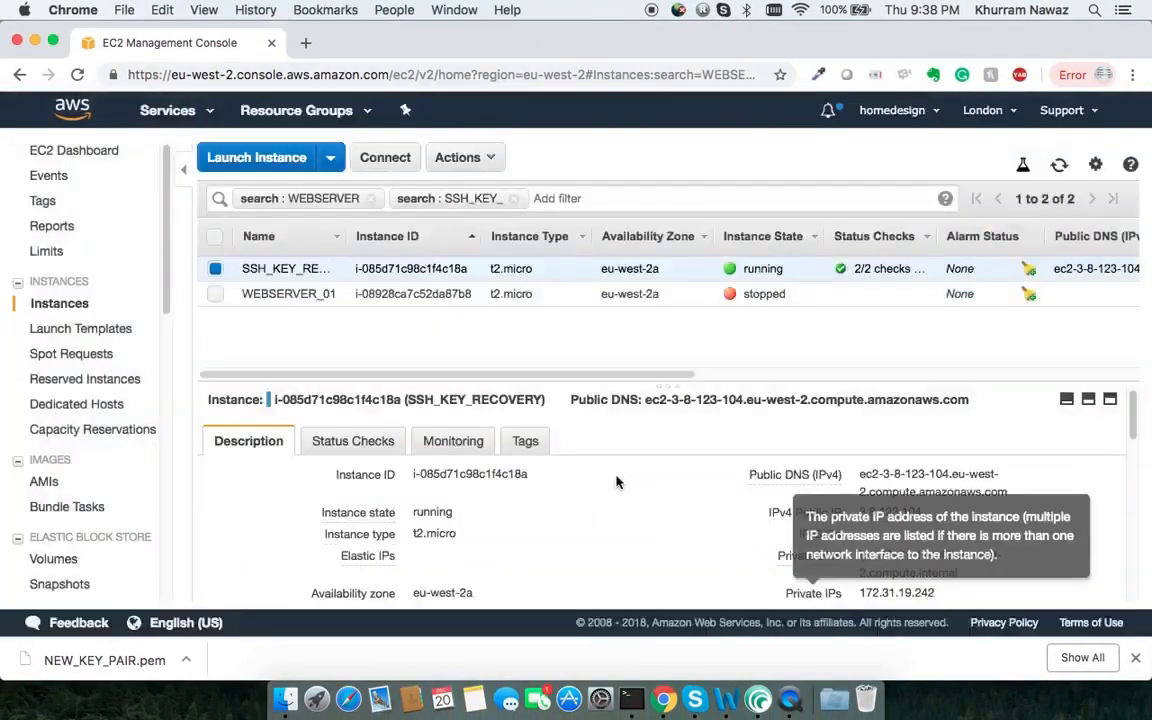
pyautogui.click(1062, 166)
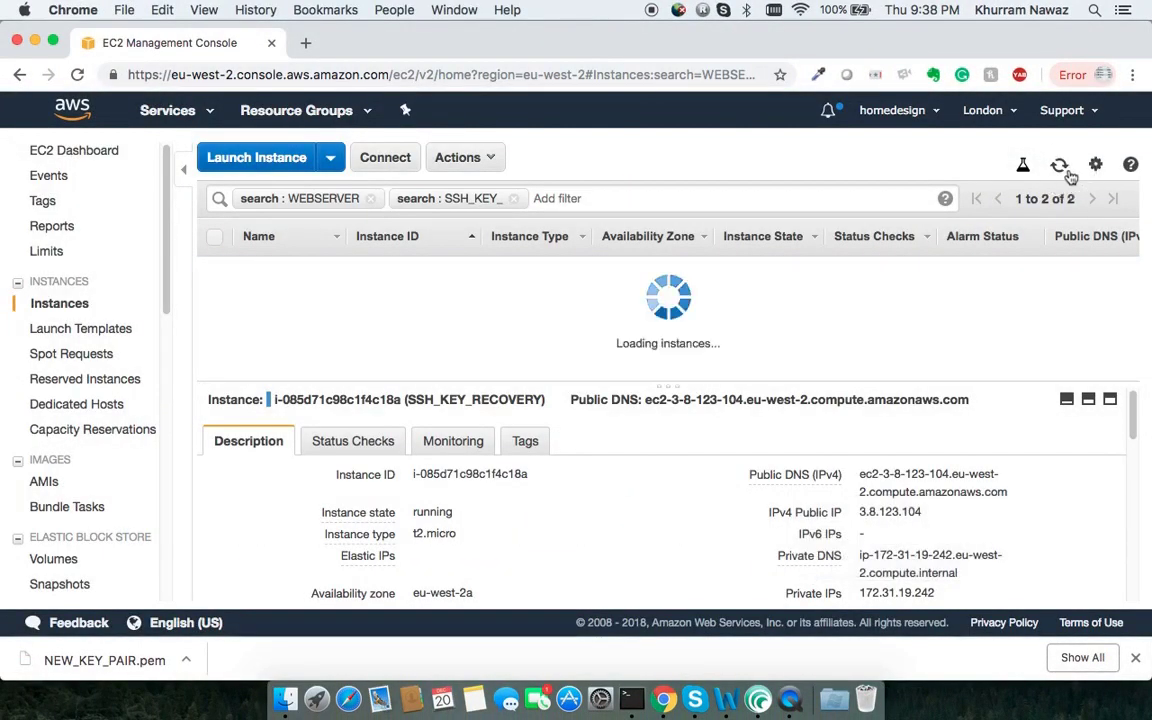
pyautogui.click(1066, 172)
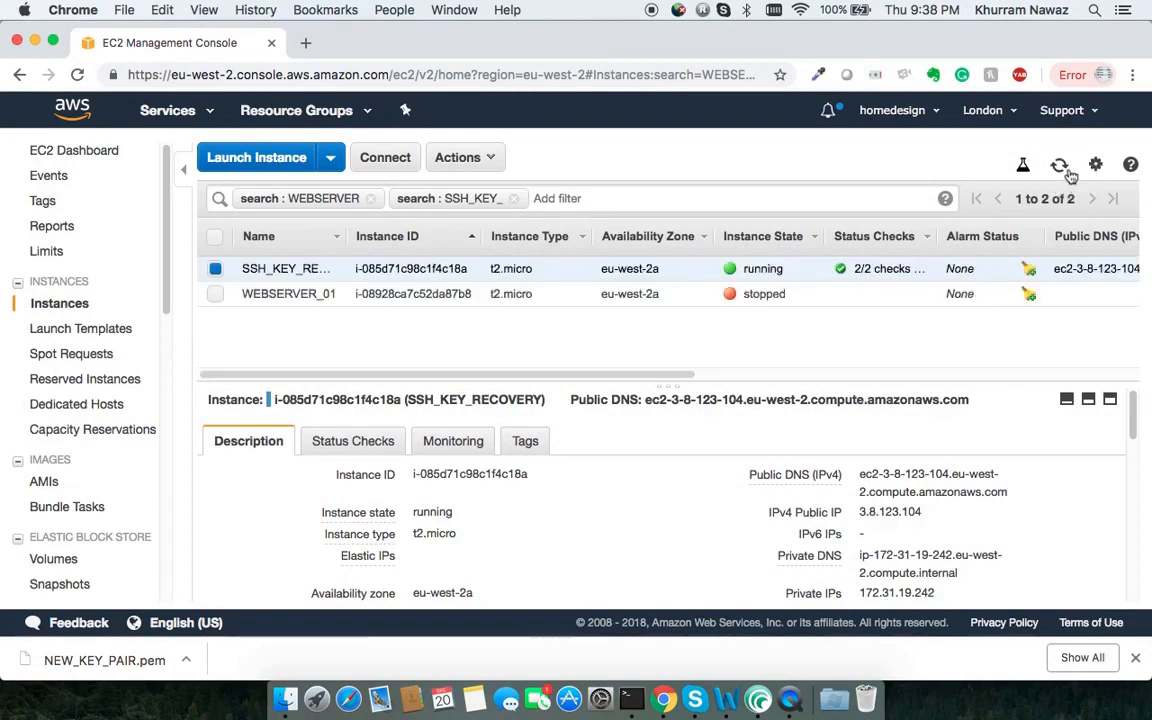
pyautogui.click(1068, 175)
pyautogui.click(1069, 175)
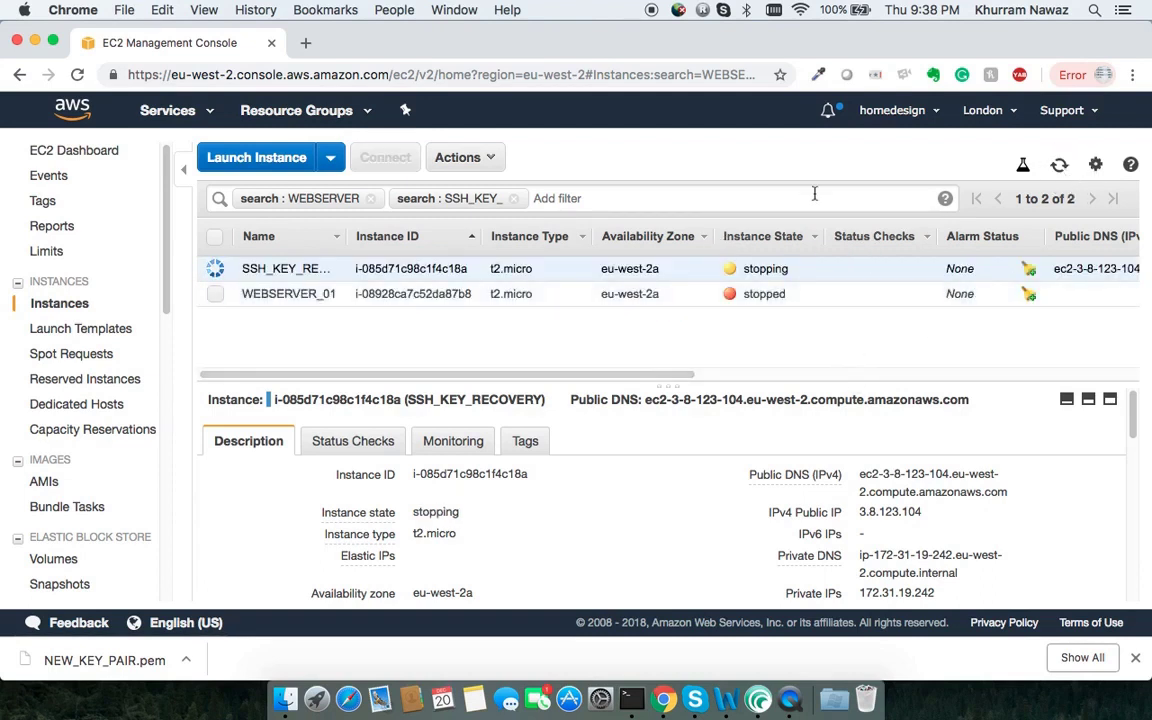
pyautogui.click(1057, 170)
pyautogui.click(1055, 170)
pyautogui.click(1053, 170)
pyautogui.click(1060, 167)
pyautogui.click(1060, 167)
pyautogui.click(1060, 167)
pyautogui.click(1060, 168)
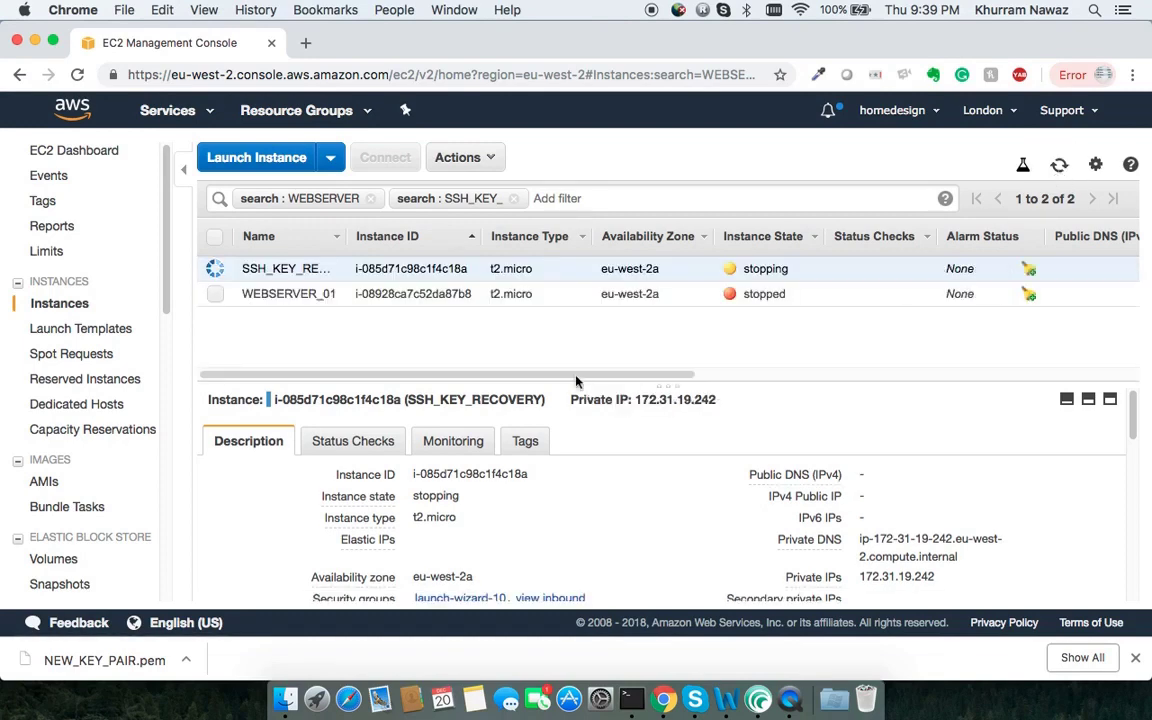
pyautogui.click(1060, 168)
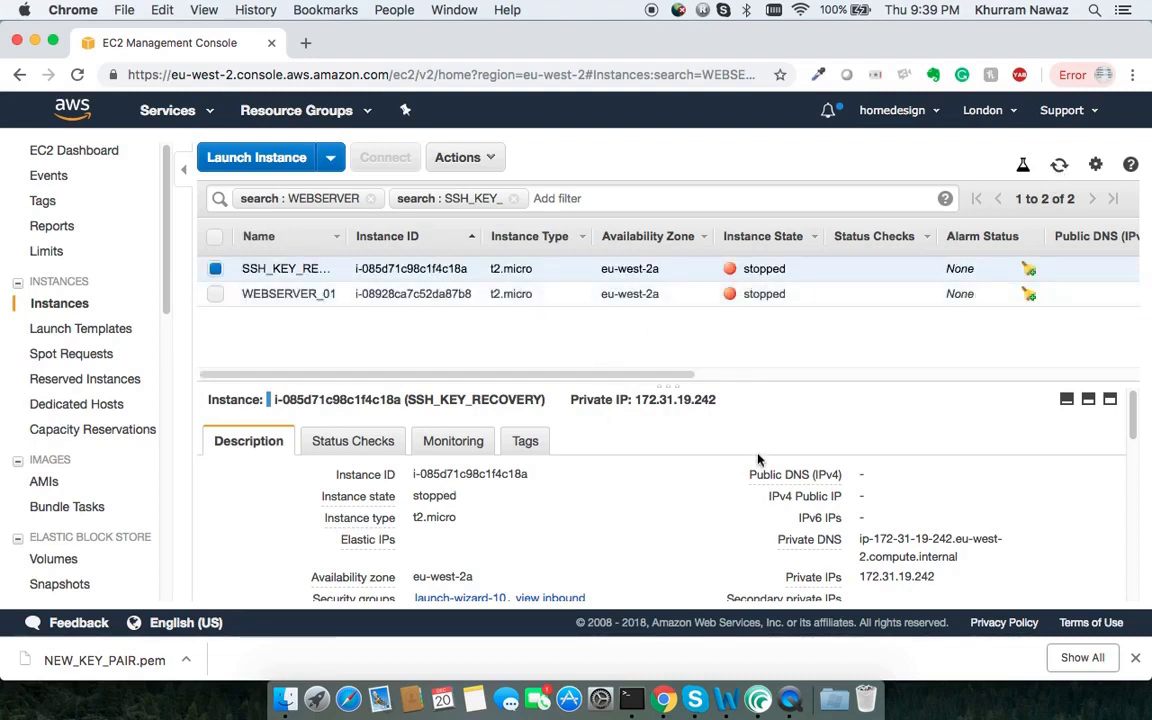
# Step: Open the EBS volume attached to SSH_KEY_RECOVERY as block device /dev/sdf from the instance's description
pyautogui.scroll(-5, 840, 555)
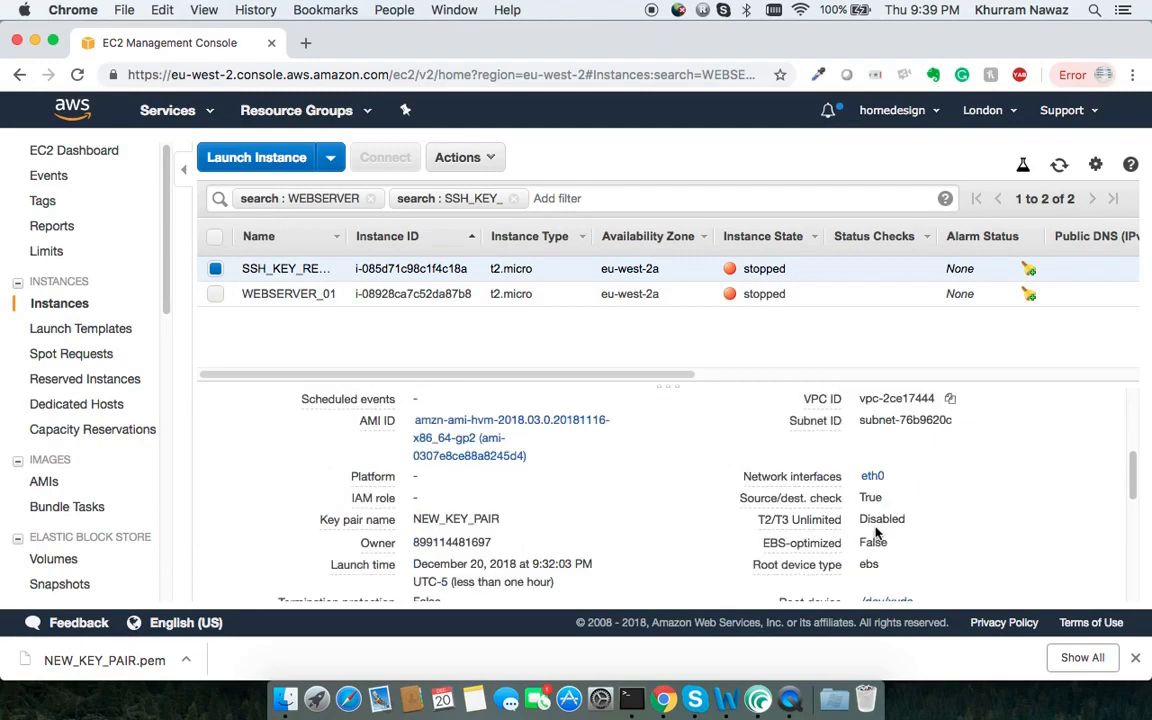
pyautogui.moveTo(799, 560)
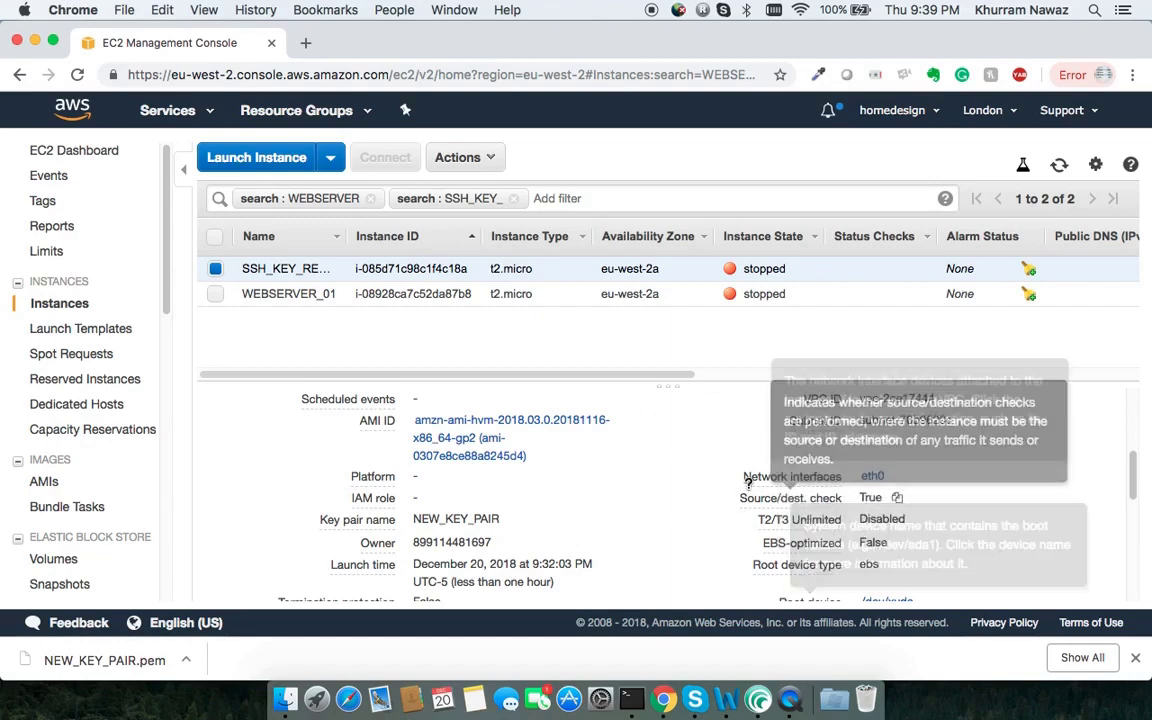
pyautogui.scroll(-2, 727, 553)
pyautogui.scroll(-1, 740, 548)
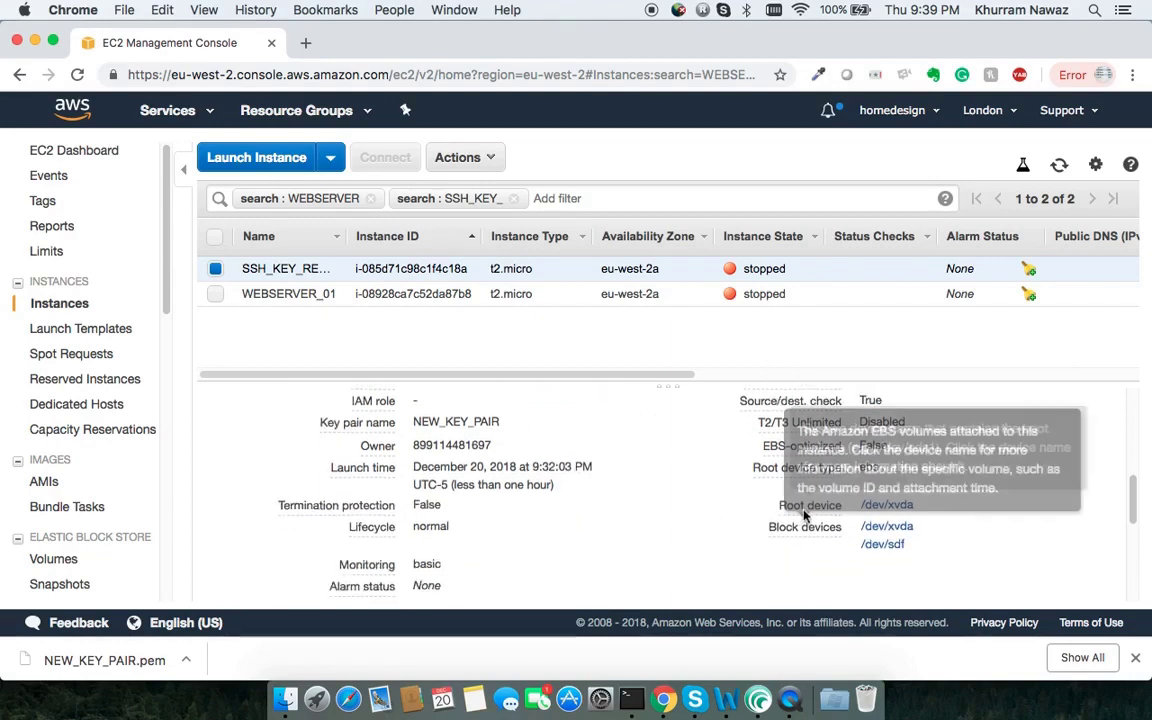
pyautogui.scroll(-1, 960, 541)
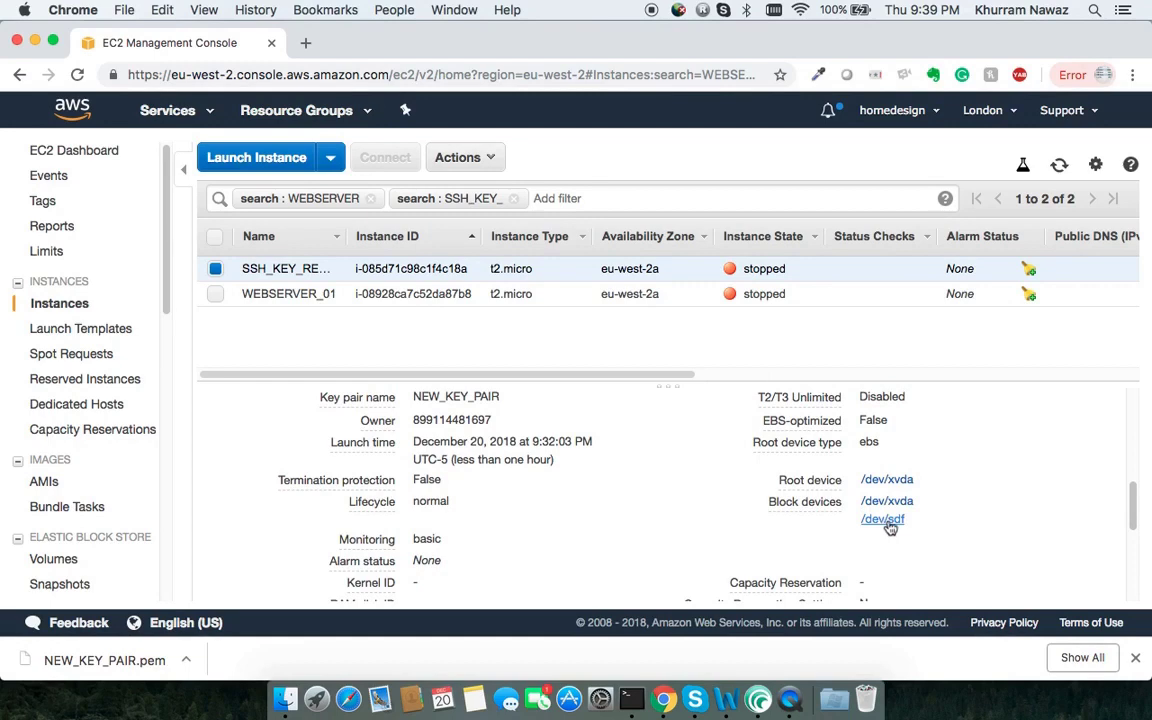
pyautogui.click(886, 522)
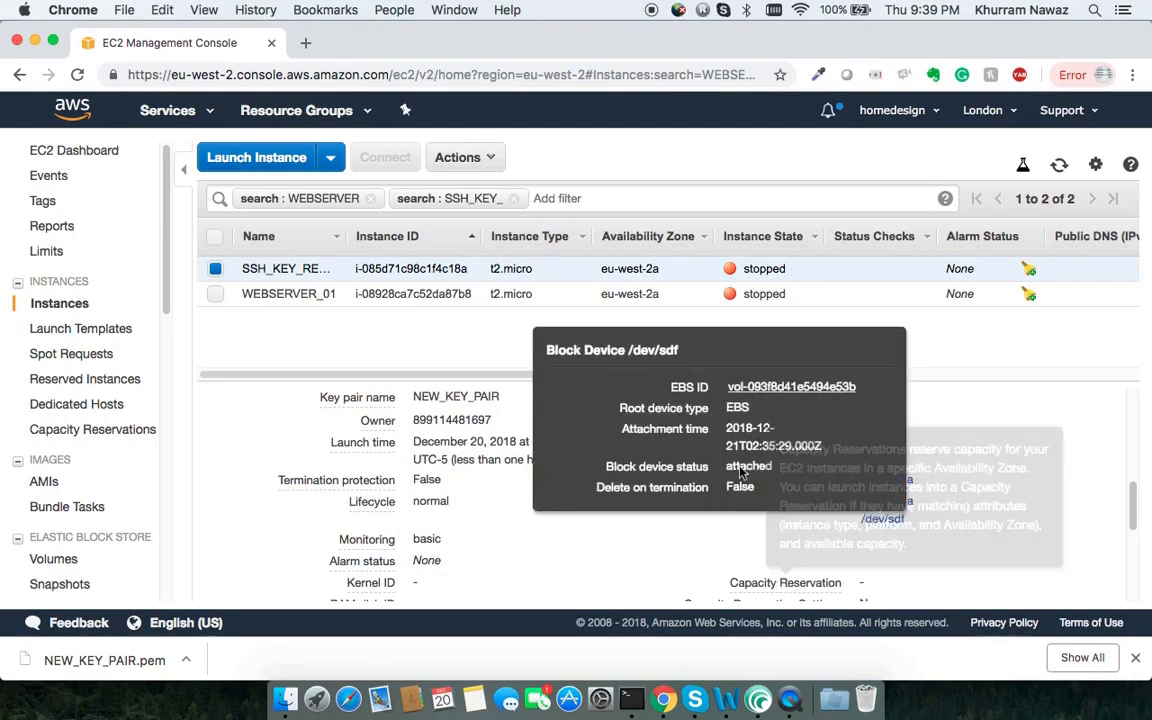
pyautogui.click(804, 390)
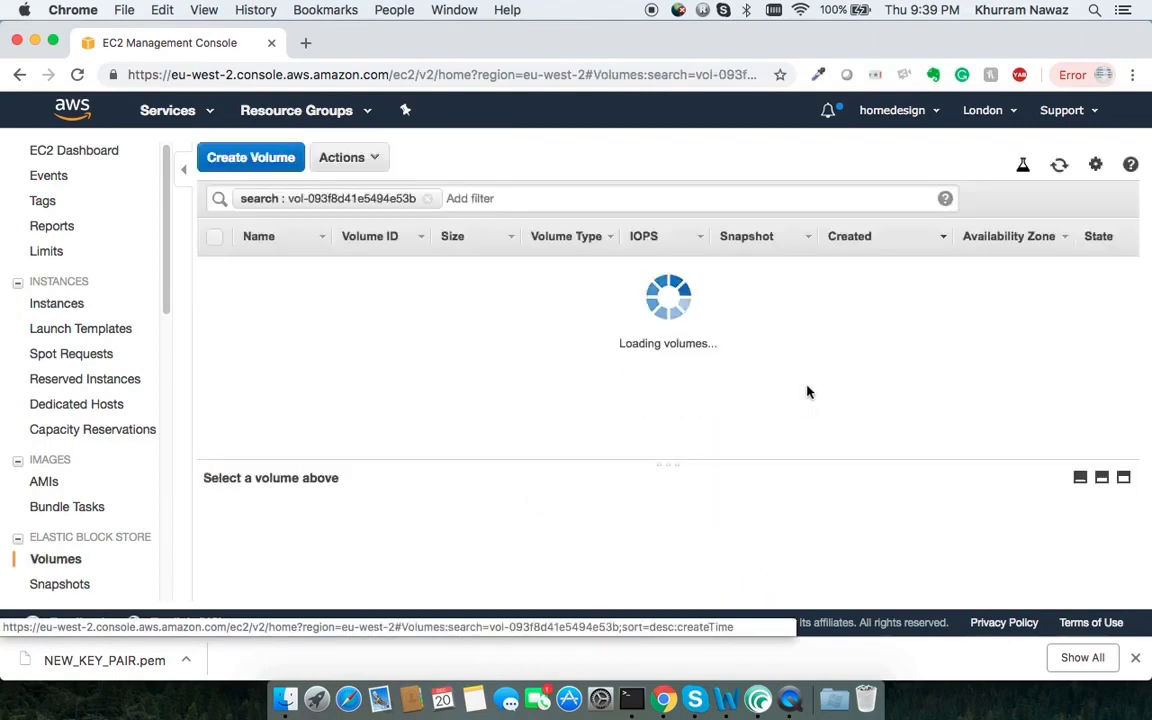
# Step: Detach the volume from SSH_KEY_RECOVERY and refresh the volumes list to check its state
pyautogui.click(352, 158)
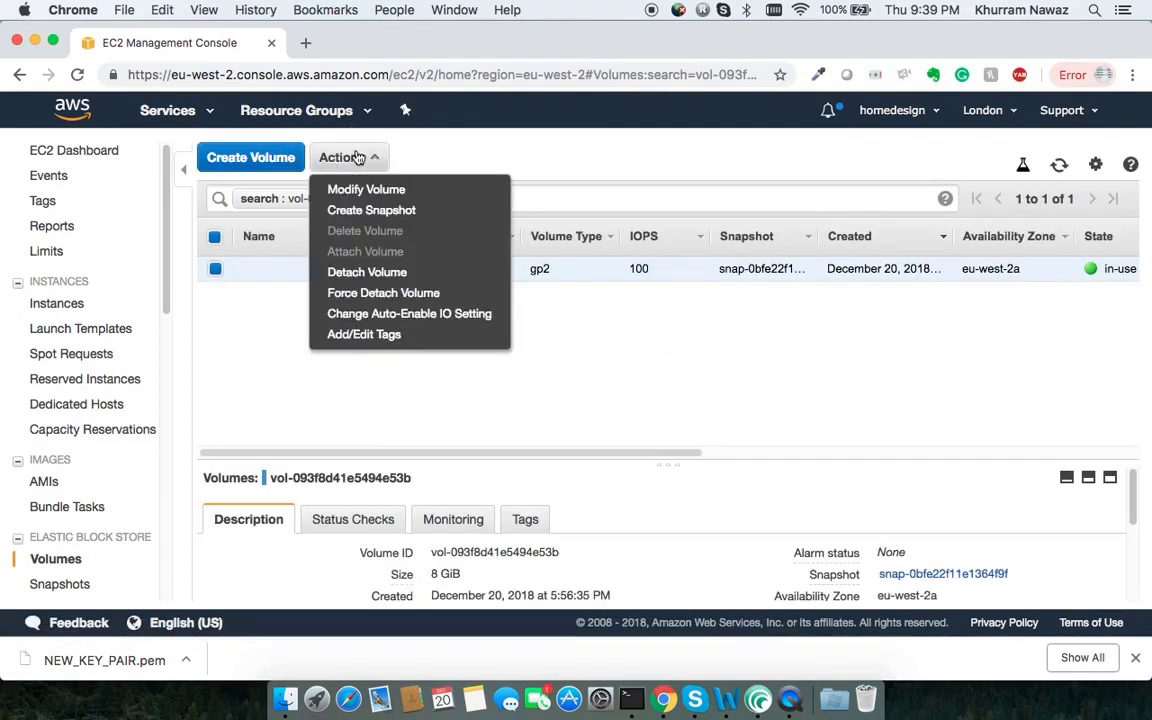
pyautogui.click(345, 272)
pyautogui.click(695, 428)
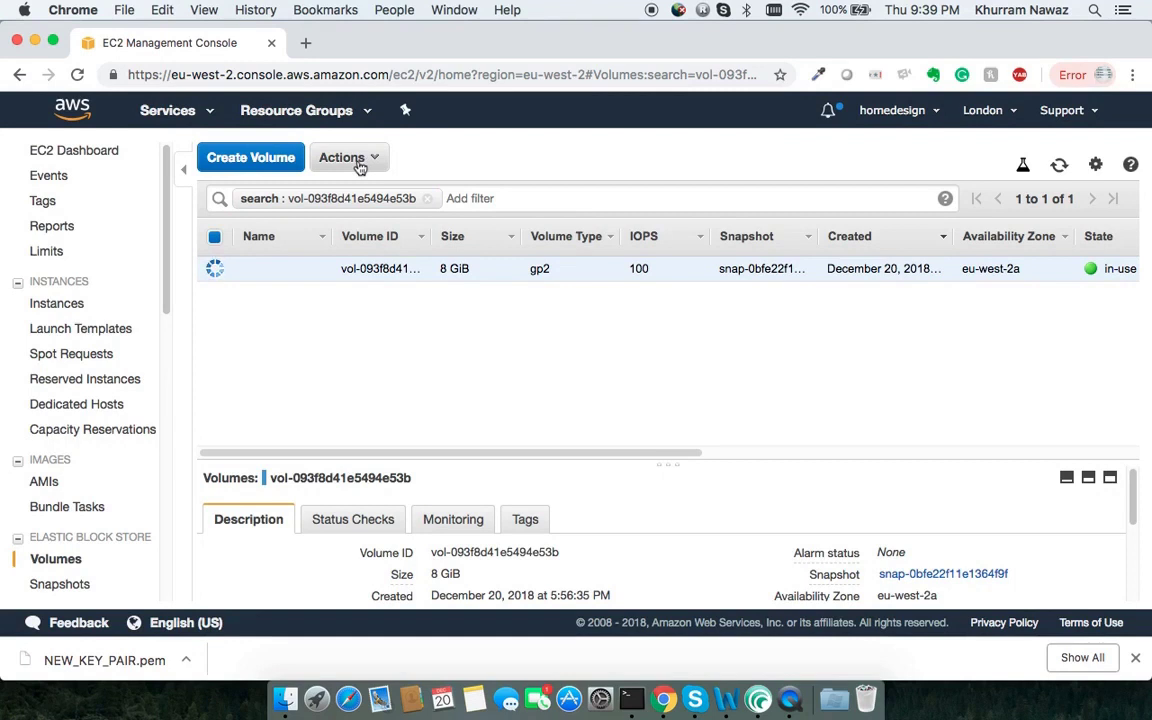
pyautogui.click(1058, 167)
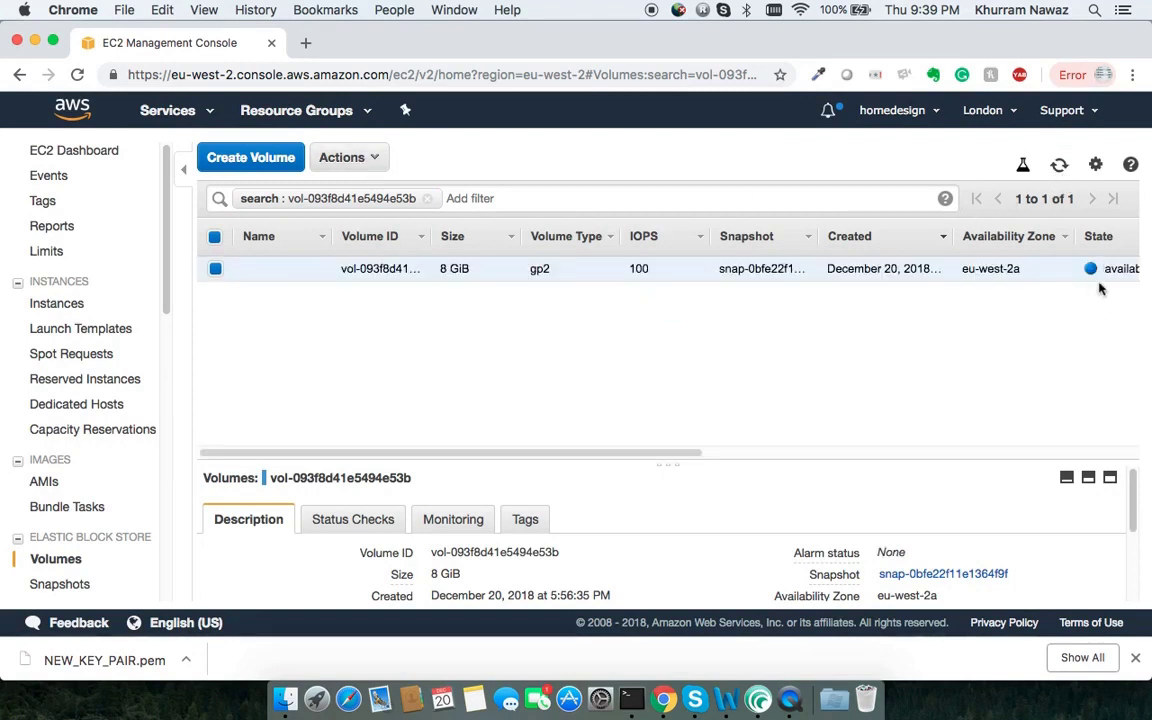
pyautogui.moveTo(645, 453); pyautogui.dragTo(702, 453)
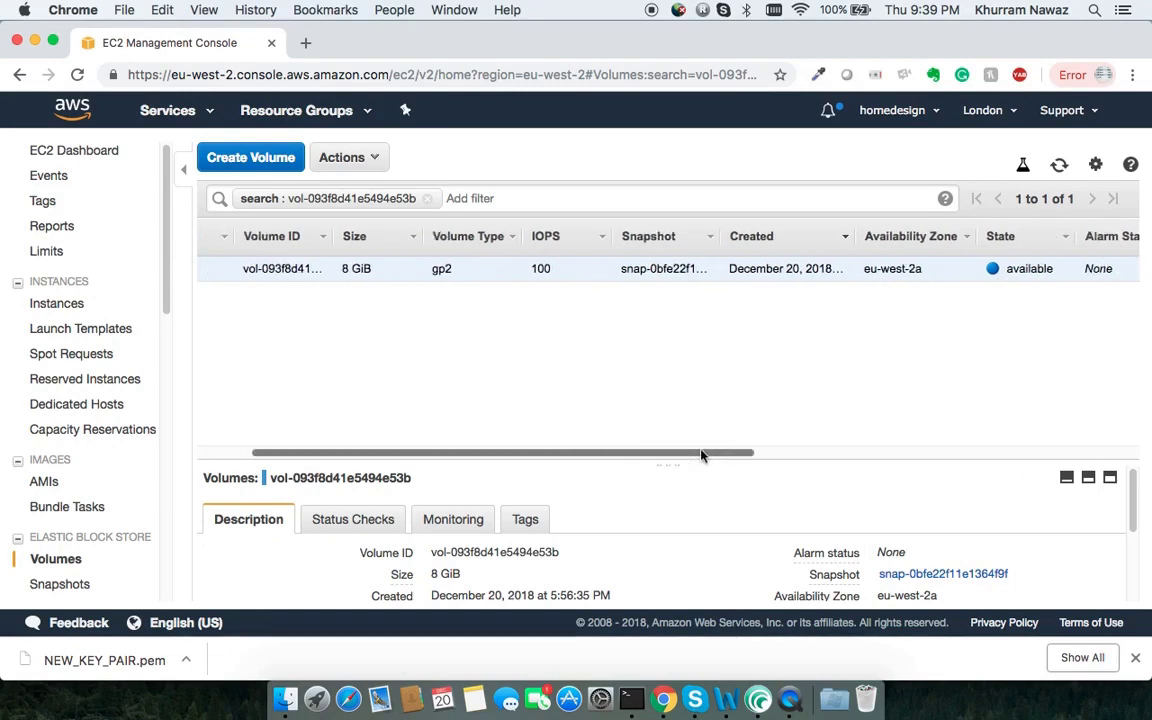
# Step: Attach the detached volume to the WEBSERVER_01 instance, replacing the last part of the suggested device name
pyautogui.click(358, 164)
pyautogui.click(374, 260)
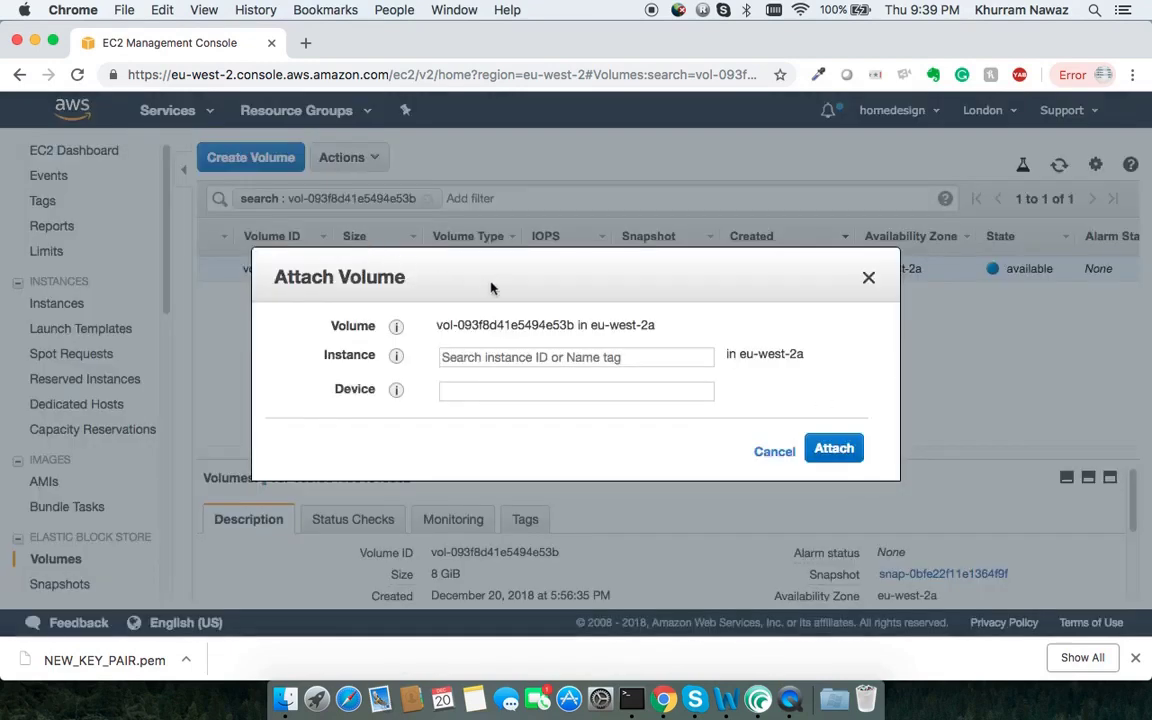
pyautogui.click(541, 356)
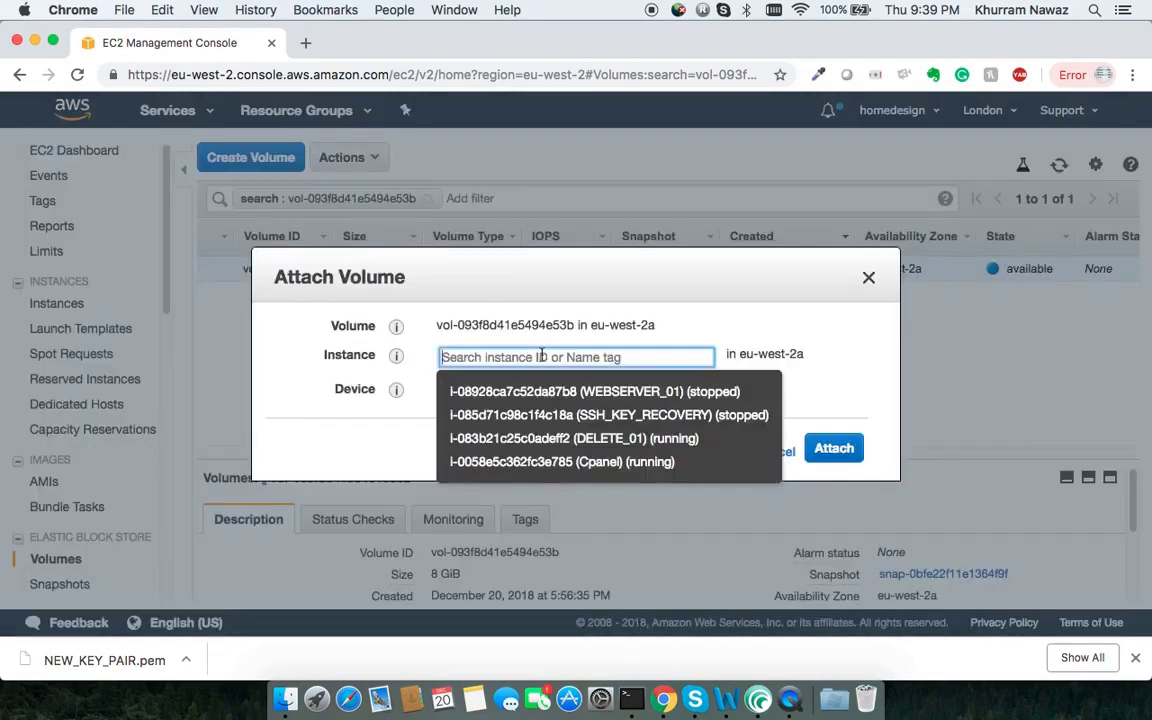
pyautogui.click(585, 395)
pyautogui.click(558, 393)
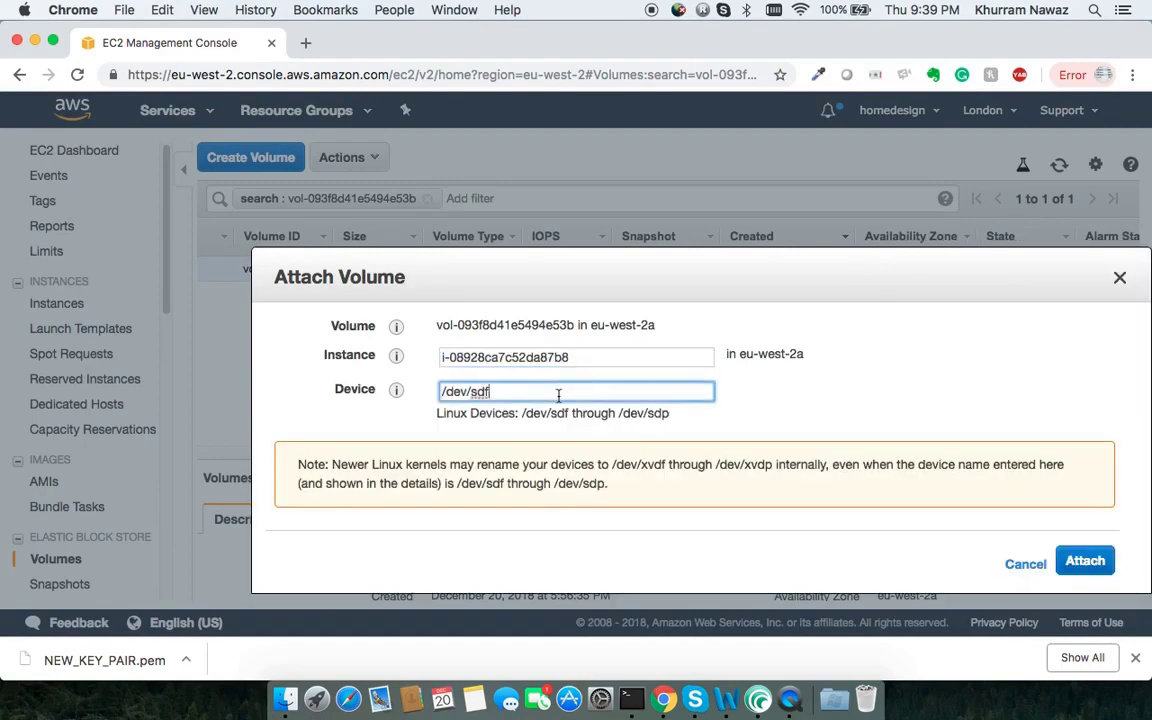
pyautogui.press('BackSpace')
pyautogui.press('BackSpace')
pyautogui.press('BackSpace')
pyautogui.click(1086, 562)
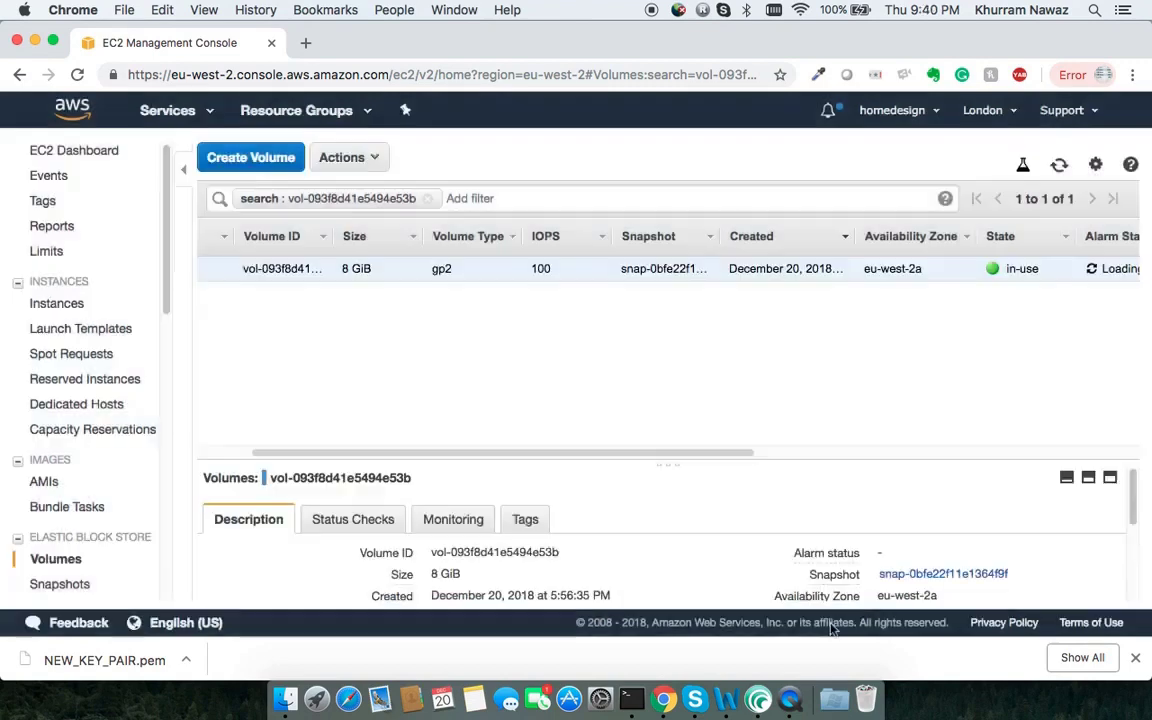
# Step: Return to the instances list and start WEBSERVER_01, confirming the start
pyautogui.click(59, 307)
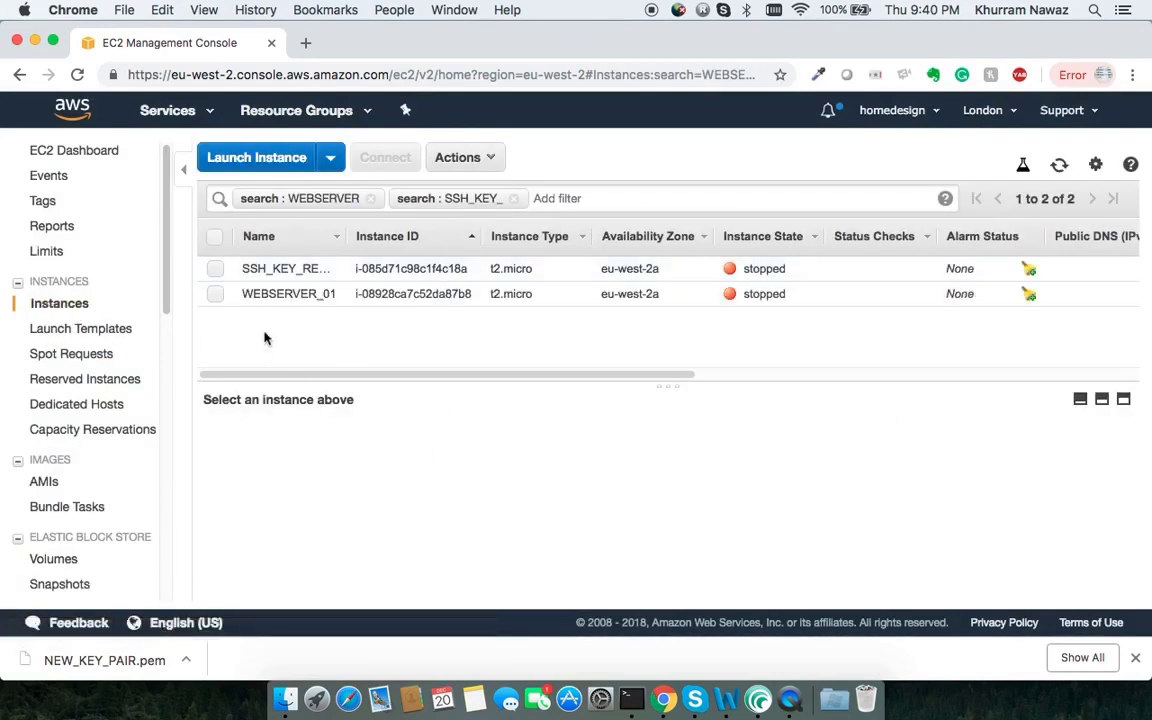
pyautogui.click(216, 294)
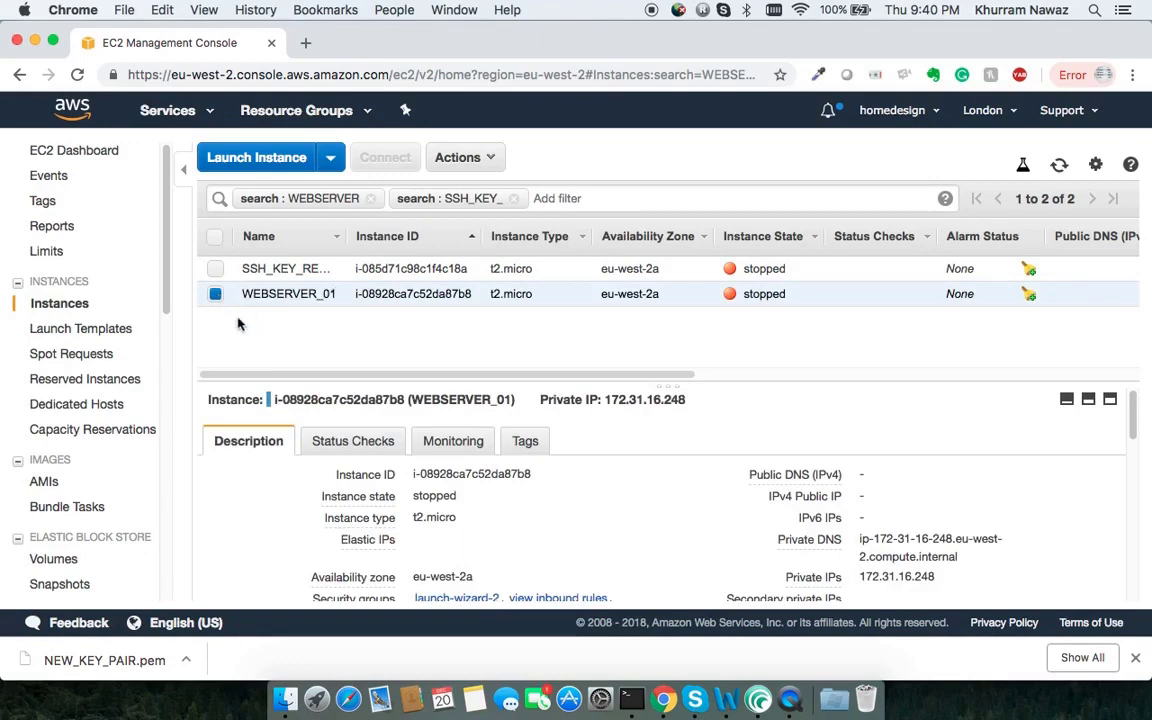
pyautogui.click(490, 168)
pyautogui.moveTo(499, 288)
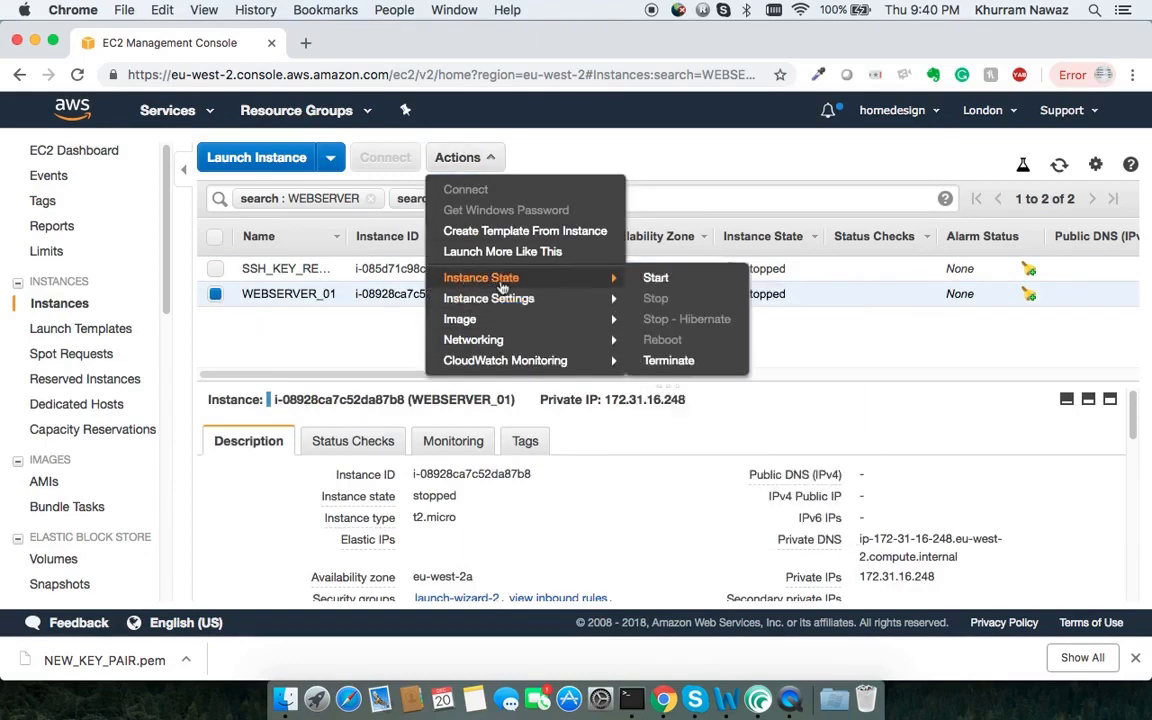
pyautogui.click(660, 280)
pyautogui.click(700, 432)
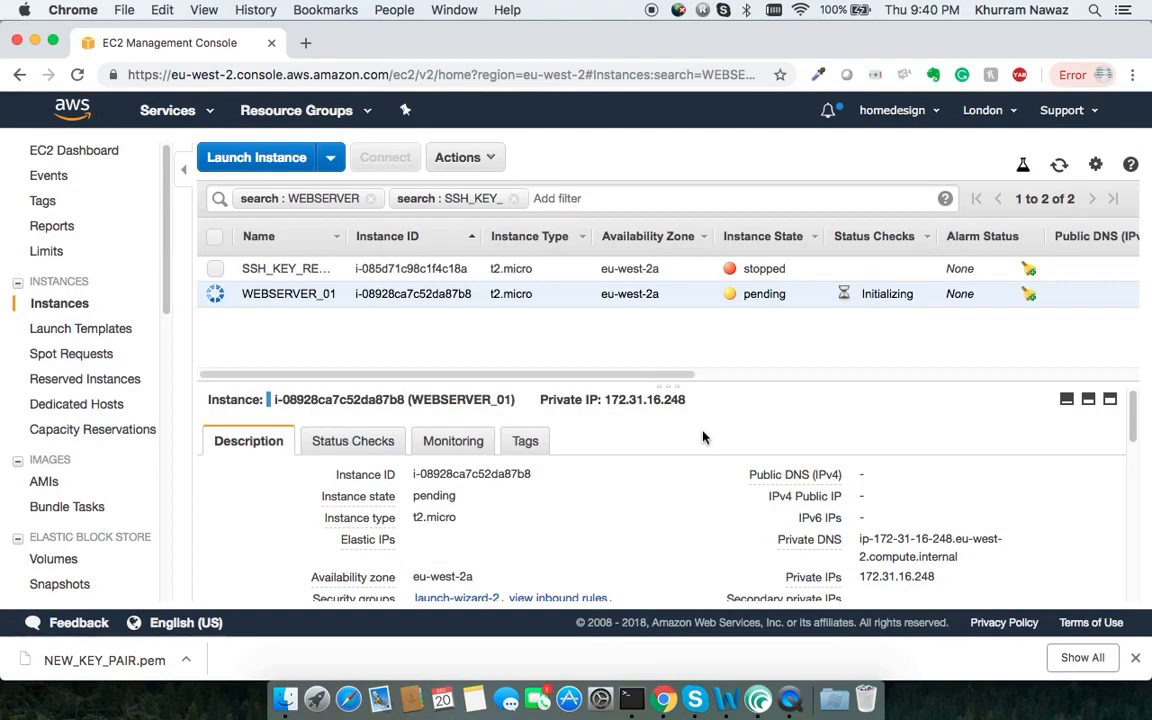
# Step: Refresh the instances list until WEBSERVER_01 is running
pyautogui.click(1060, 165)
pyautogui.click(1060, 165)
pyautogui.click(1060, 166)
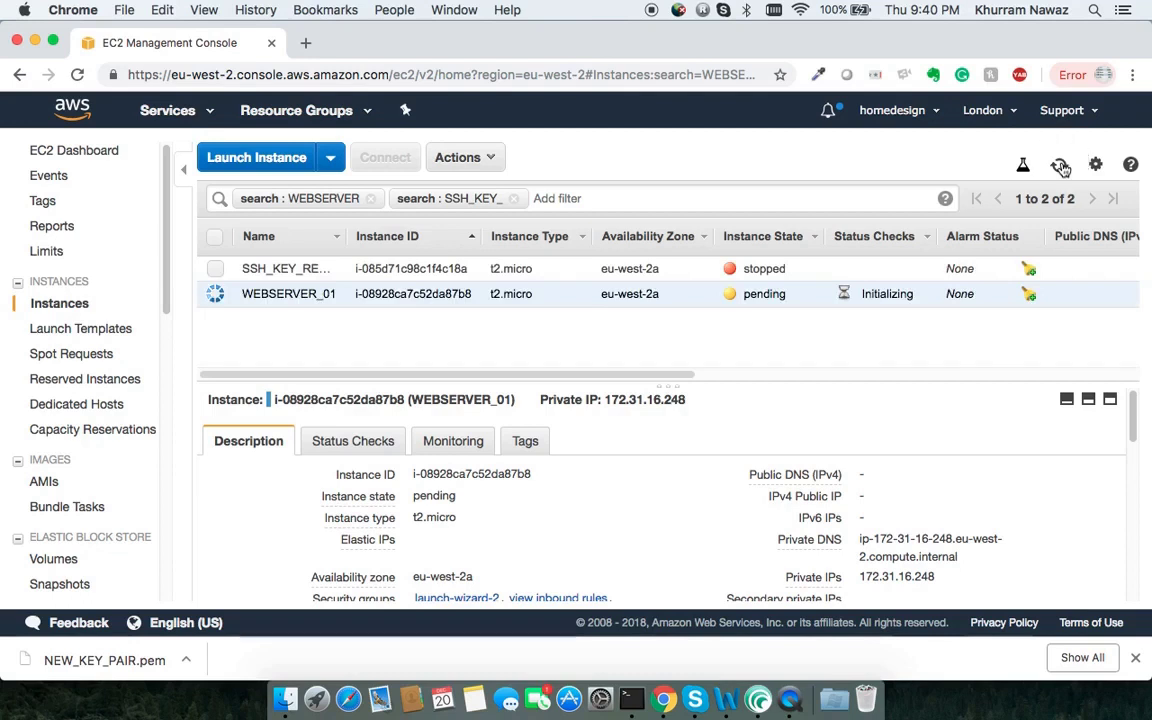
pyautogui.click(1060, 166)
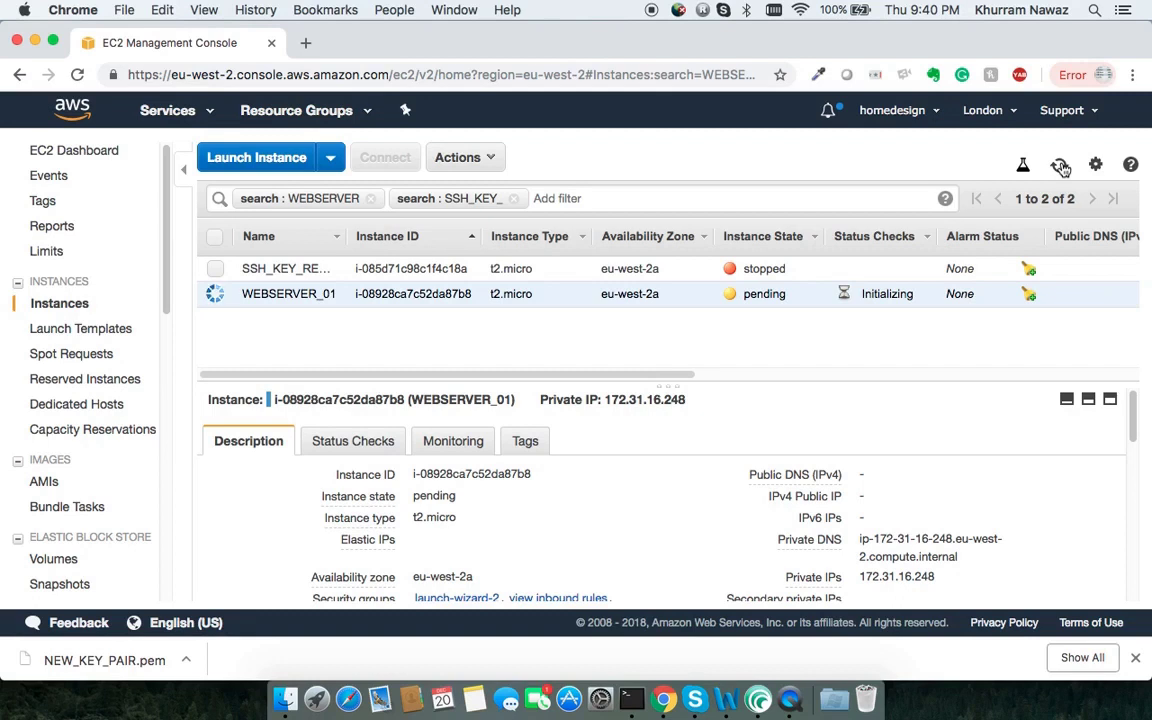
pyautogui.click(1060, 166)
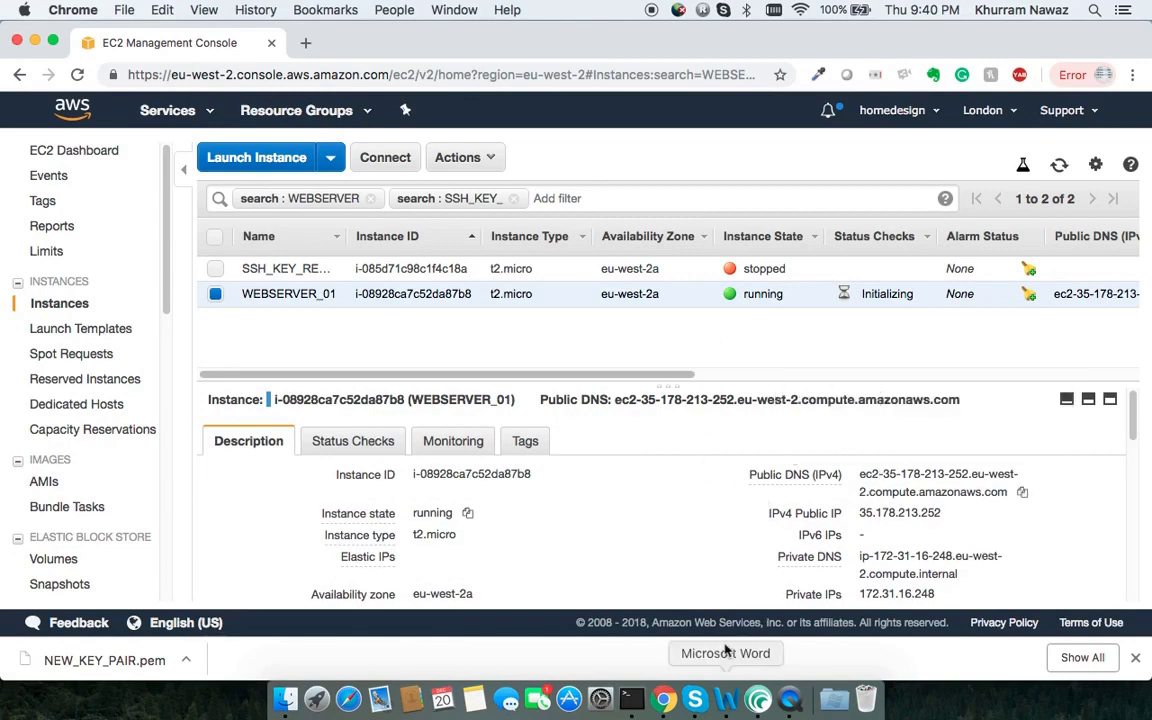
# Step: Copy the example ssh command from WEBSERVER_01's connection instructions and close them
pyautogui.click(216, 296)
pyautogui.click(216, 296)
pyautogui.click(385, 160)
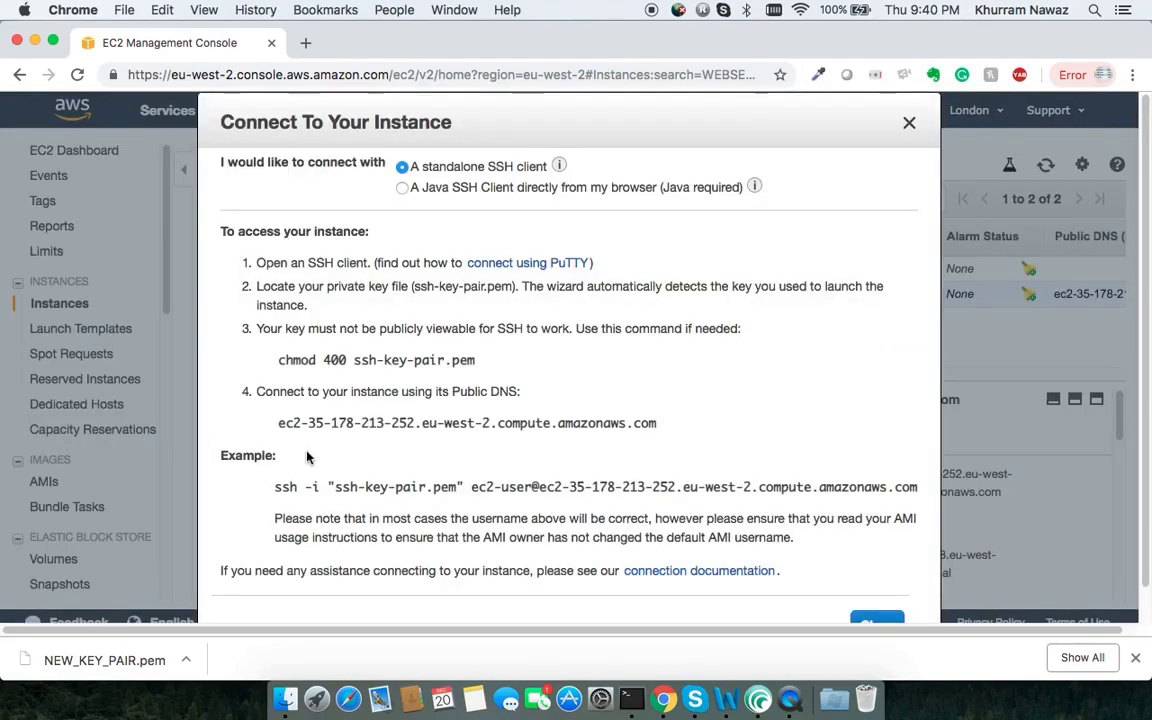
pyautogui.moveTo(276, 487); pyautogui.dragTo(912, 487)
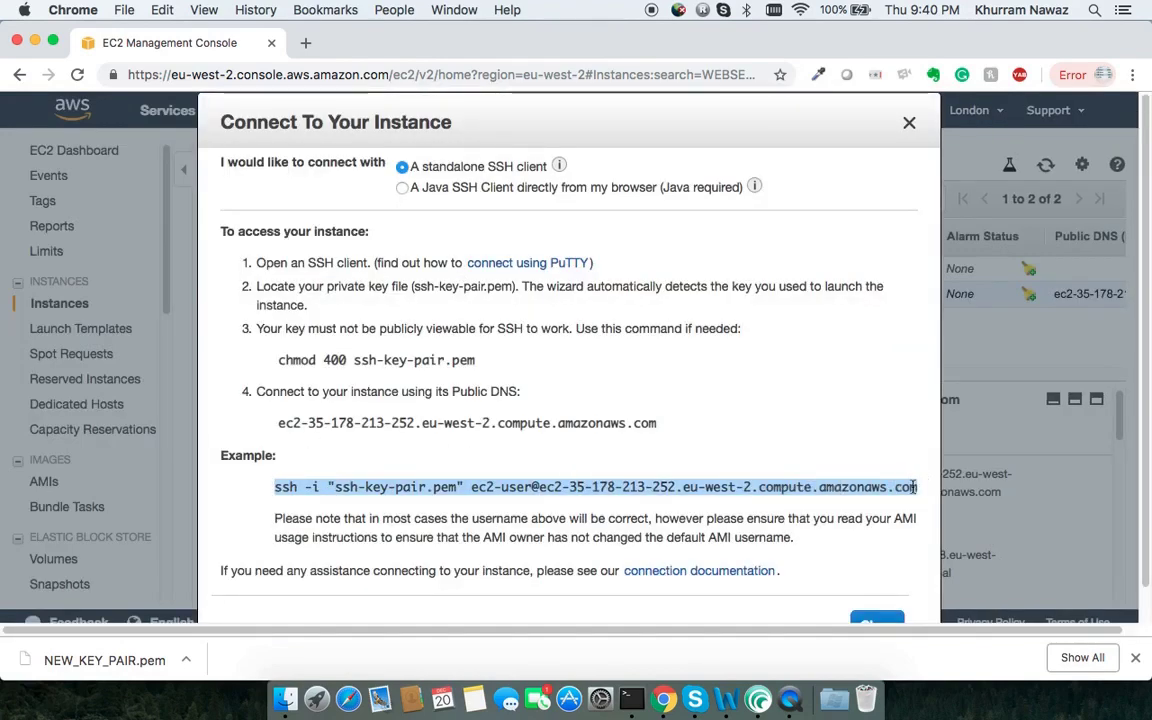
pyautogui.rightClick(905, 487)
pyautogui.click(720, 508)
pyautogui.click(874, 621)
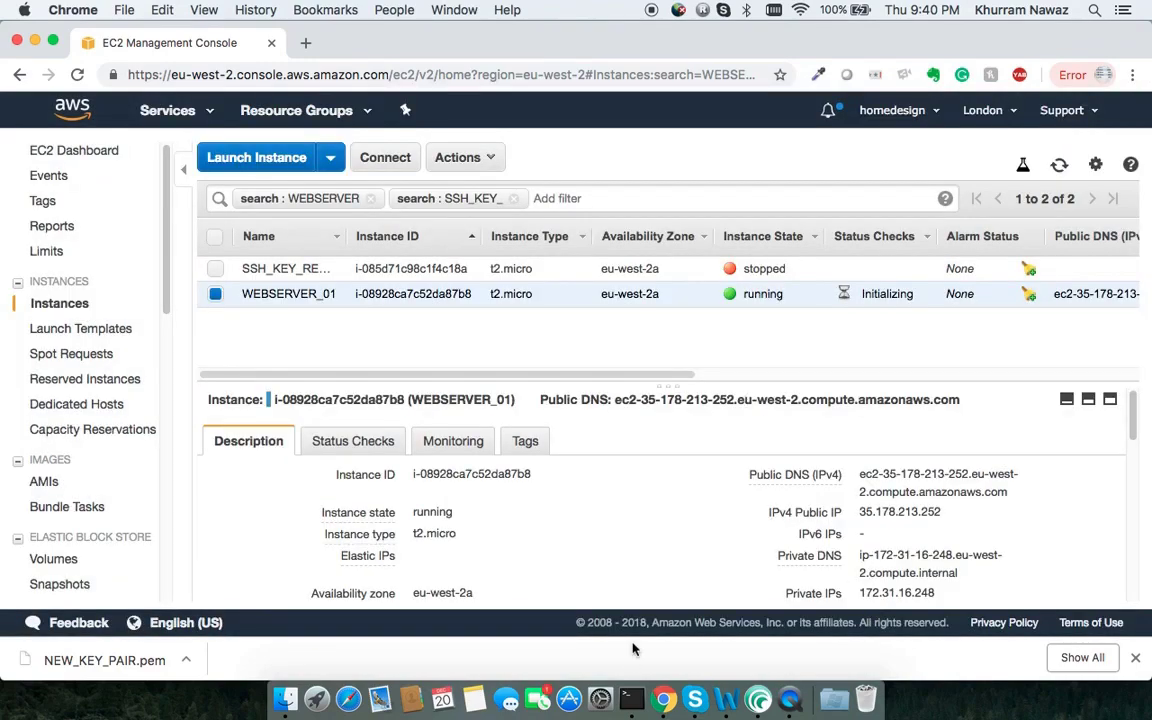
# Step: Switch to the terminal, clear the screen and paste the copied ssh command at the prompt
pyautogui.click(631, 699)
pyautogui.write('clear')
pyautogui.press('Return')
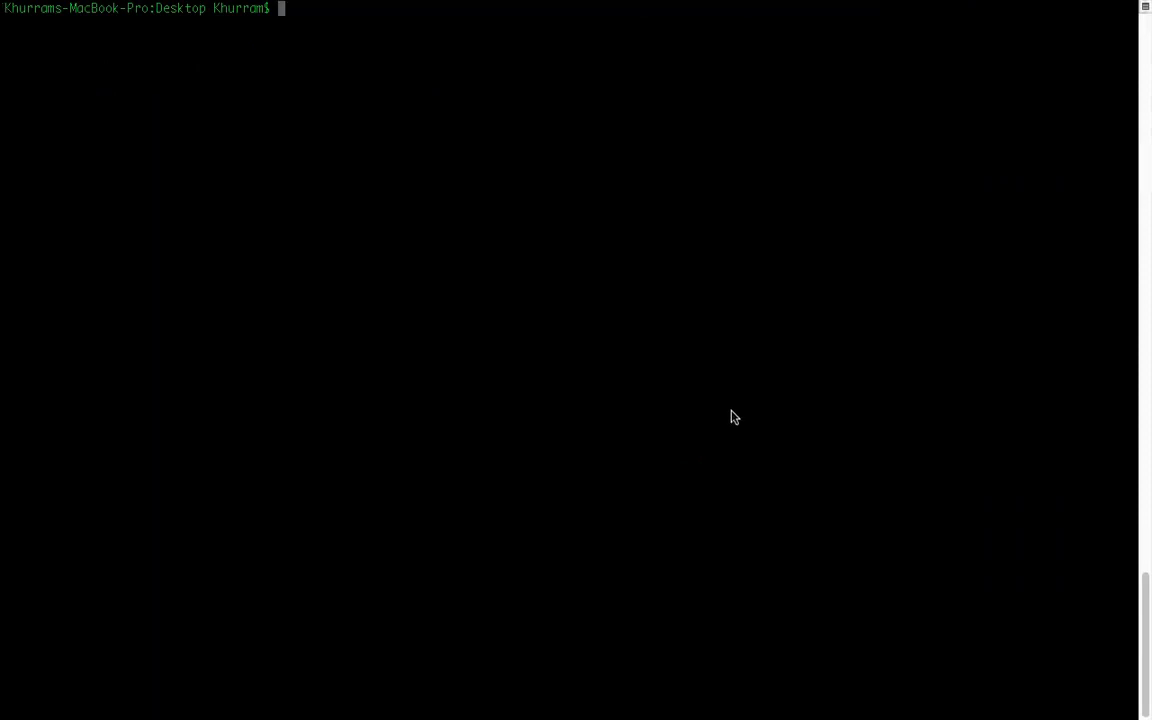
pyautogui.press('super+v')
pyautogui.press('Left')
pyautogui.press('Left')
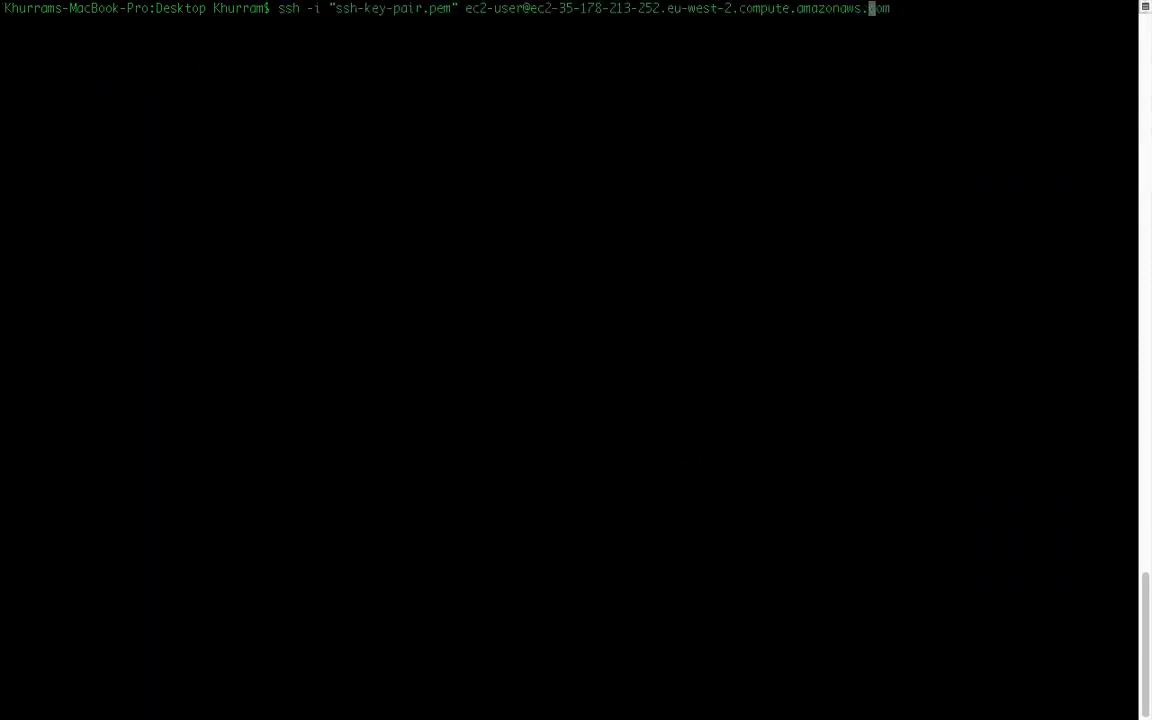
# Step: Replace the key file name in the ssh command so that it uses "NEW_KEY_PAIR.pem"
pyautogui.hotkey('ctrl', 'a')
pyautogui.press('Right')
pyautogui.press('Right')
pyautogui.press('Right')
pyautogui.press('Right')
pyautogui.press('Right')
pyautogui.press('Right')
pyautogui.press('Right')
pyautogui.press('Right')
pyautogui.press('Right')
pyautogui.press('Right')
pyautogui.press('Right')
pyautogui.press('Right')
pyautogui.press('Right')
pyautogui.press('Right')
pyautogui.press('Right')
pyautogui.press('Right')
pyautogui.press('Right')
pyautogui.press('BackSpace')
pyautogui.press('BackSpace')
pyautogui.press('BackSpace')
pyautogui.press('BackSpace')
pyautogui.press('BackSpace')
pyautogui.press('BackSpace')
pyautogui.press('BackSpace')
pyautogui.press('BackSpace')
pyautogui.press('BackSpace')
pyautogui.press('BackSpace')
pyautogui.press('BackSpace')
pyautogui.press('BackSpace')
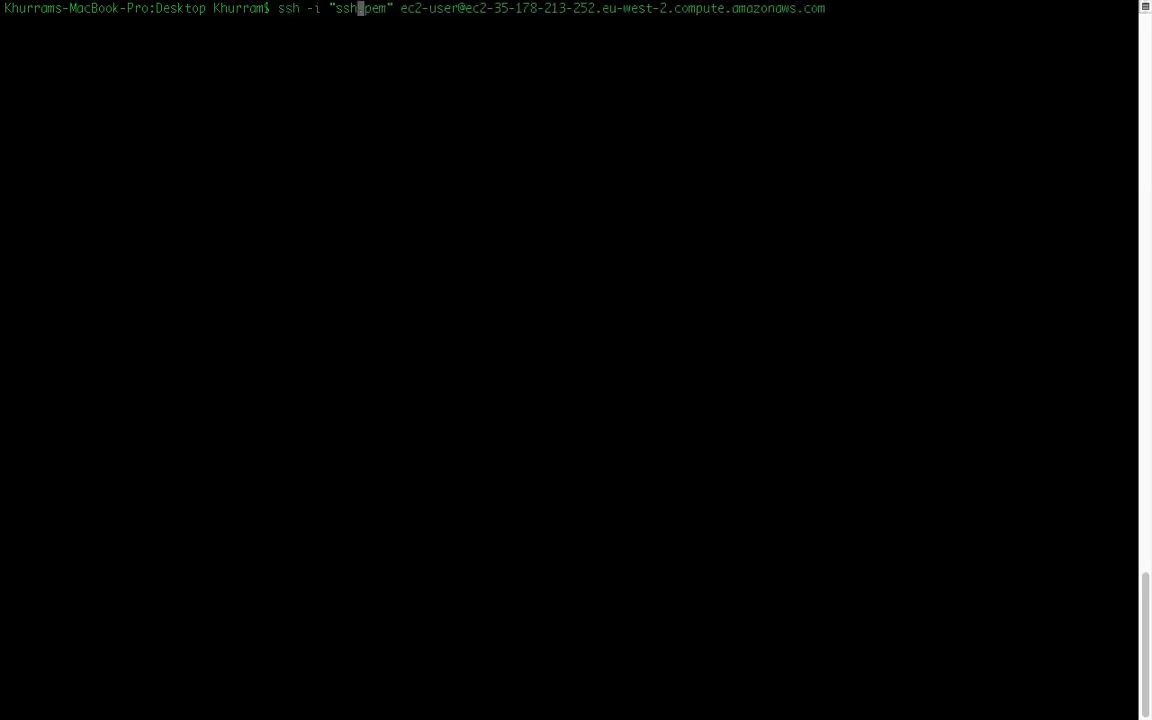
pyautogui.write('NEW_KEY_PAIR')
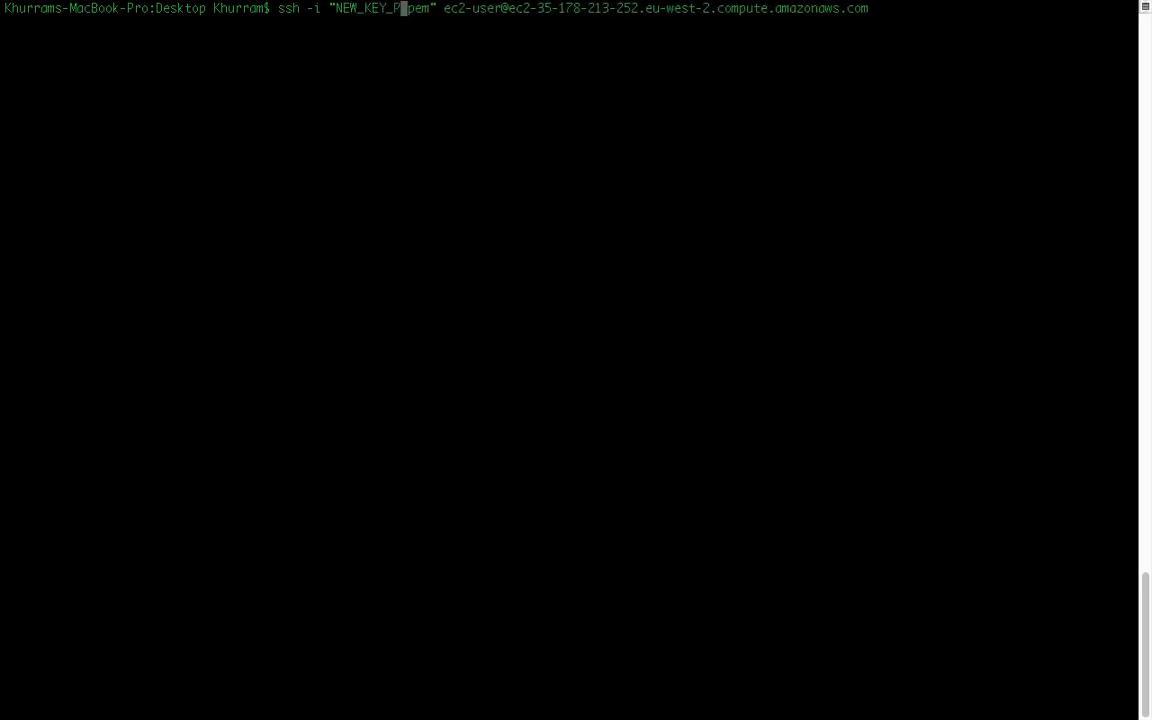
# Step: Run the ssh command to connect to WEBSERVER_01 and accept the host's authenticity with yes
pyautogui.press('Return')
pyautogui.write('y')
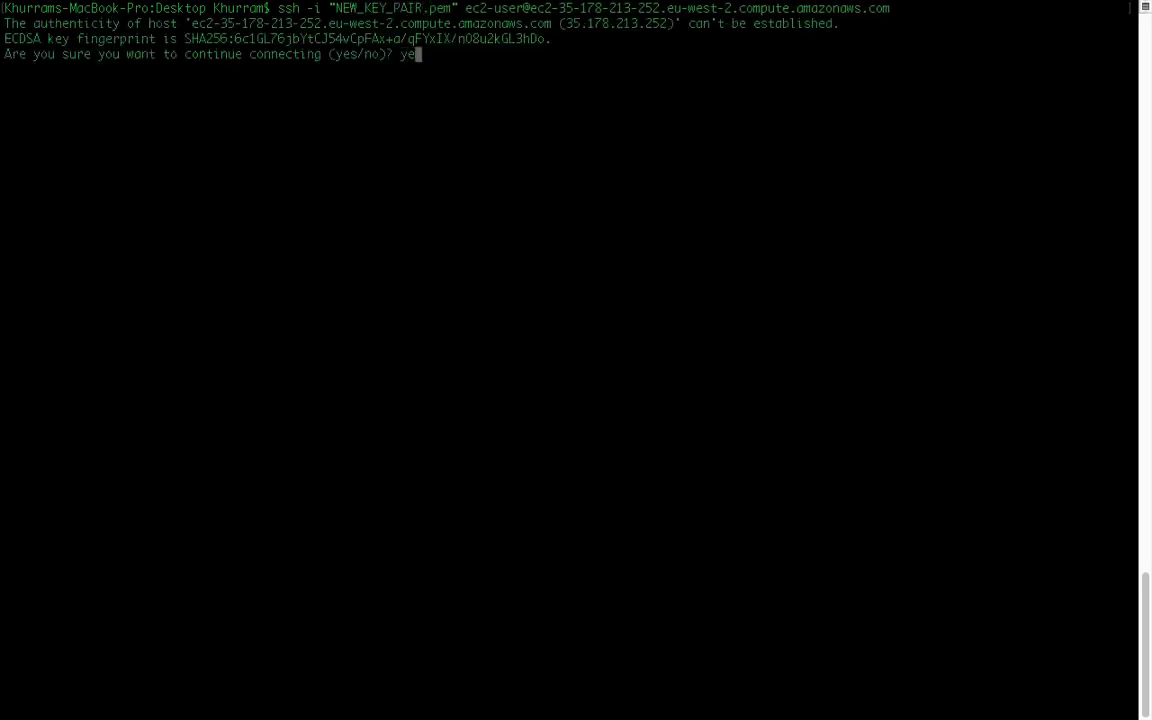
pyautogui.write('es')
pyautogui.press('Return')
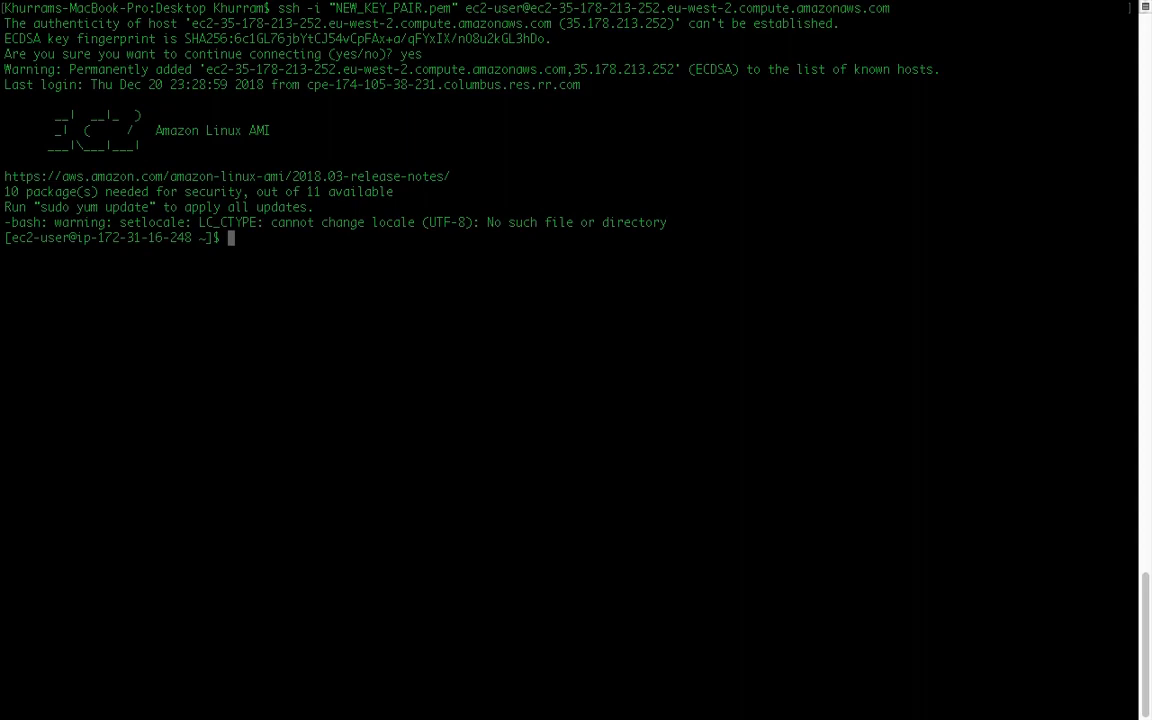
# Step: Switch to a root shell with sudo -i and check the current user with whoami
pyautogui.press('Return')
pyautogui.press('Return')
pyautogui.press('Return')
pyautogui.write('sudo -i')
pyautogui.press('Return')
pyautogui.write('whoami')
pyautogui.press('Return')
pyautogui.press('Return')
pyautogui.press('Return')
pyautogui.press('Return')
pyautogui.press('Return')
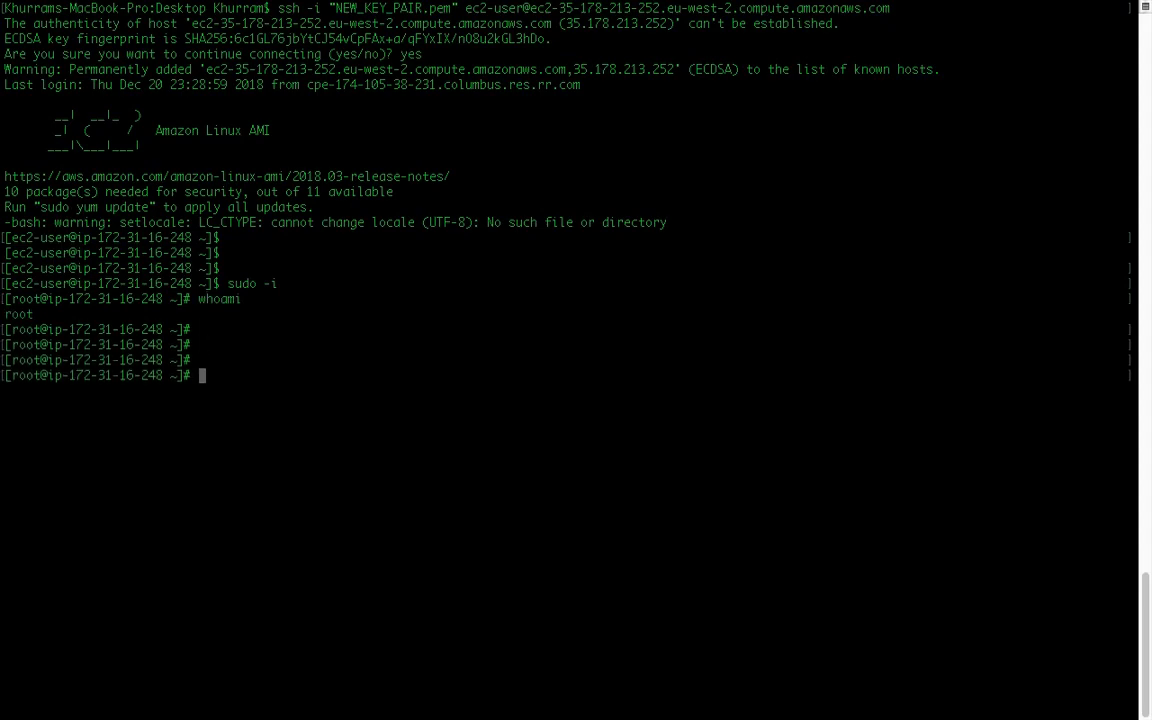